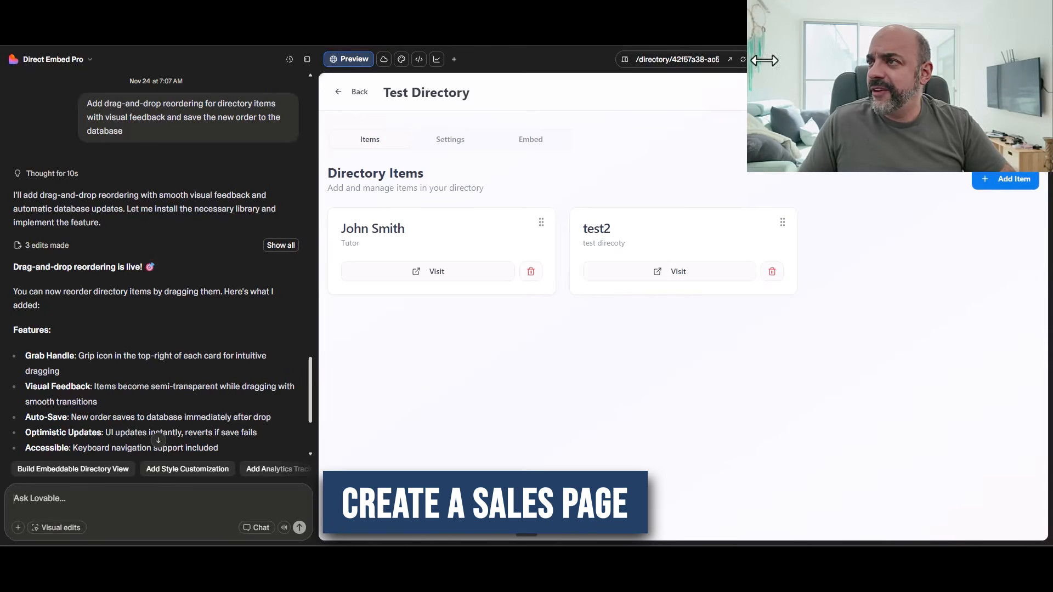
- Preview the home page and submit the prompt "Make the begging page mroe of a sales page"
{"action": "left_click", "coordinate": [641, 63]}
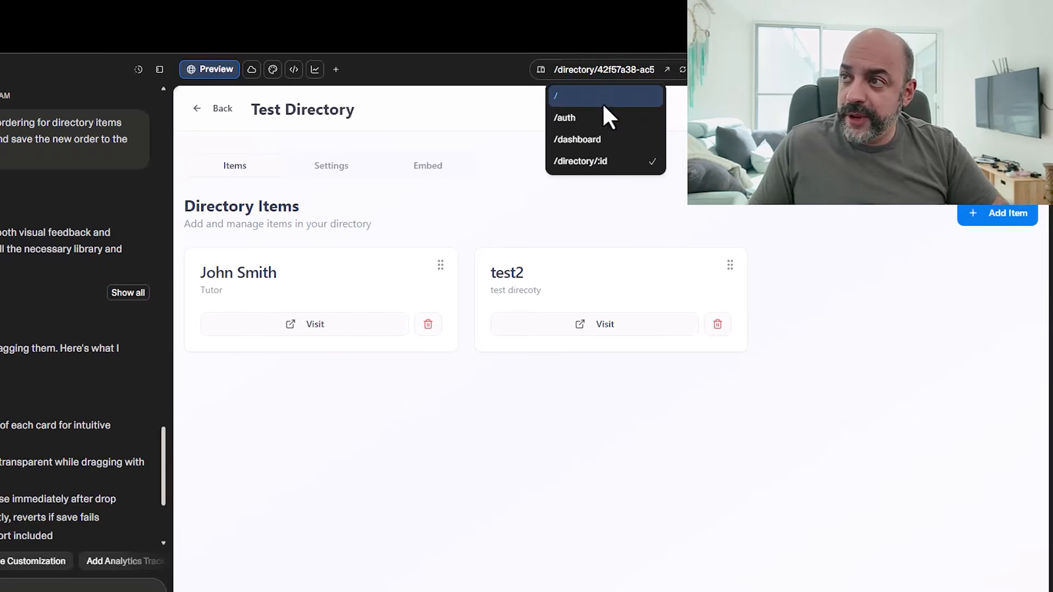
{"action": "left_click", "coordinate": [602, 102]}
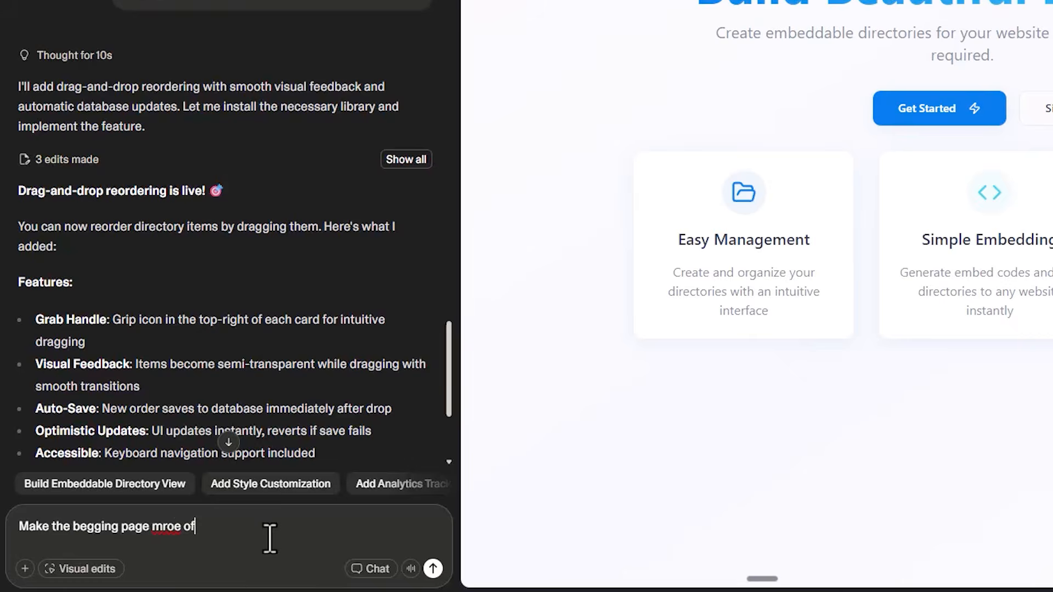
{"action": "type", "text": "f a sales page"}
{"action": "key", "text": "Return"}
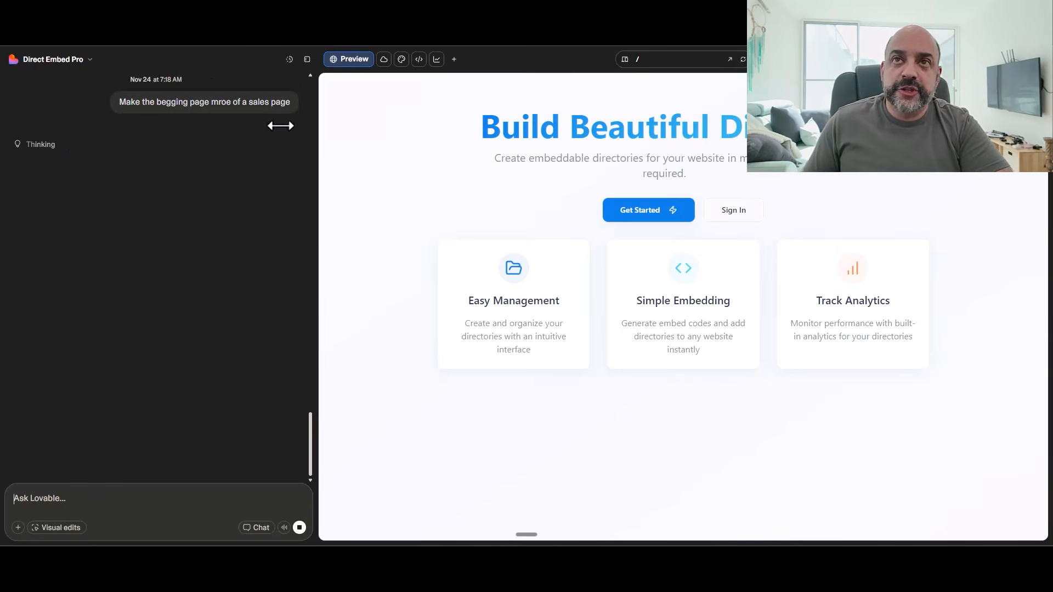
- Switch to Rapid Active CRM and start a new payment product titled "Directory Plus"
{"action": "key", "text": "ctrl+Tab"}
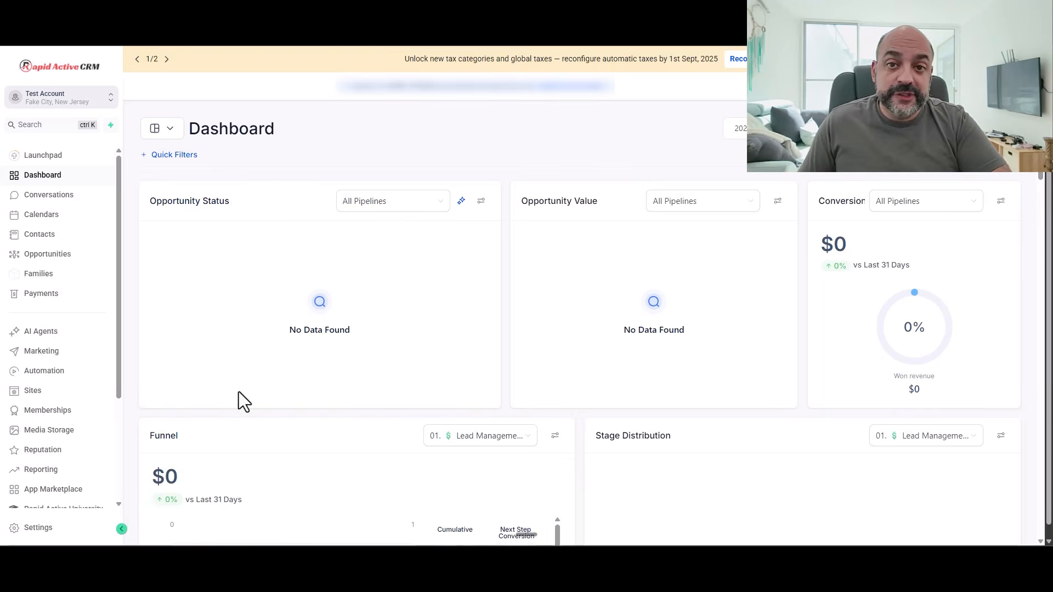
{"action": "left_click", "coordinate": [48, 299]}
{"action": "mouse_move", "coordinate": [658, 114]}
{"action": "left_click", "coordinate": [641, 134]}
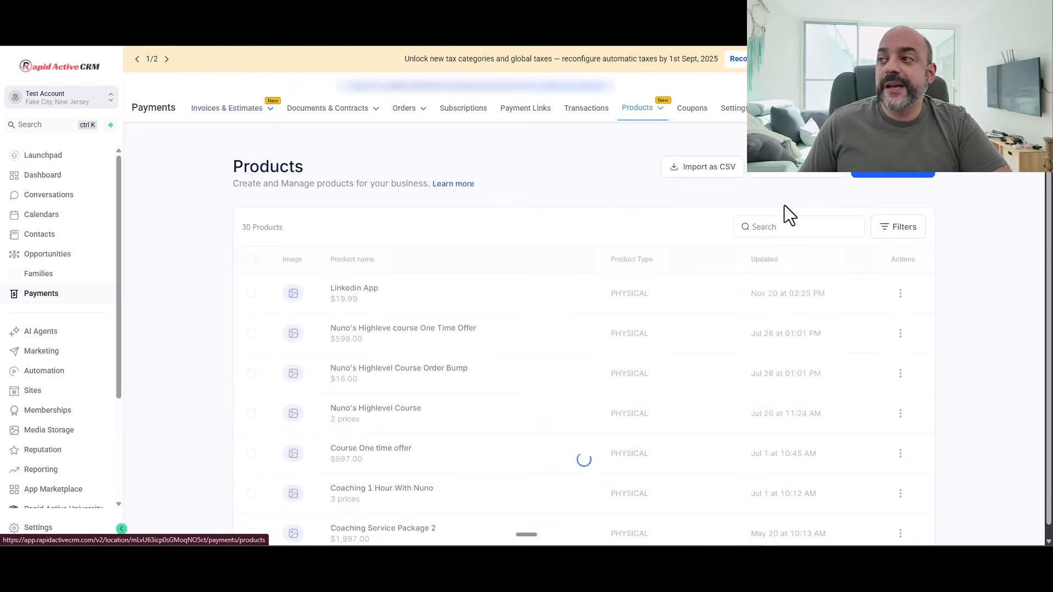
{"action": "left_click", "coordinate": [900, 174]}
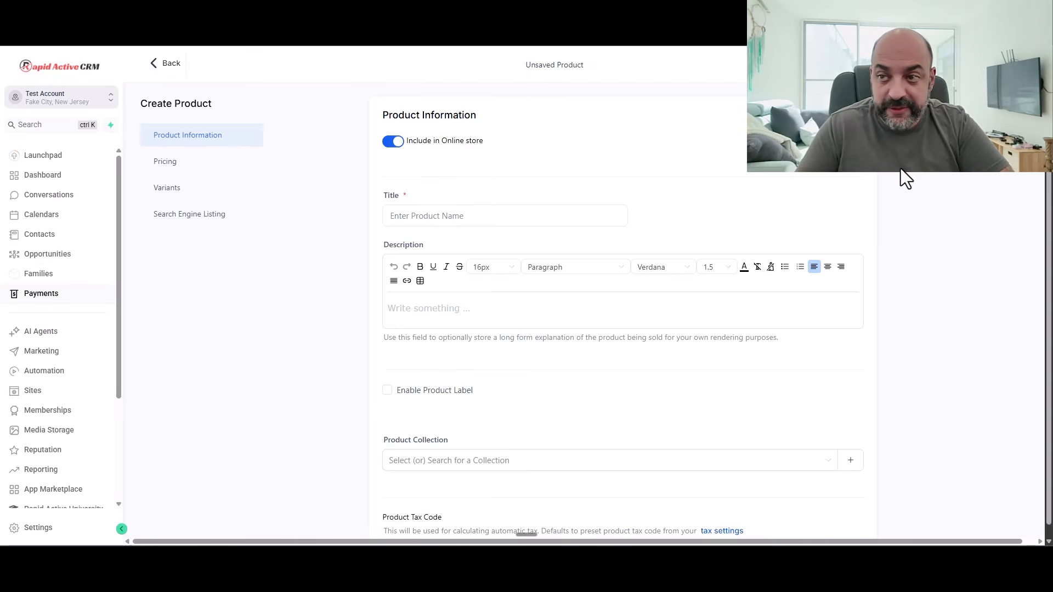
{"action": "left_click", "coordinate": [383, 257]}
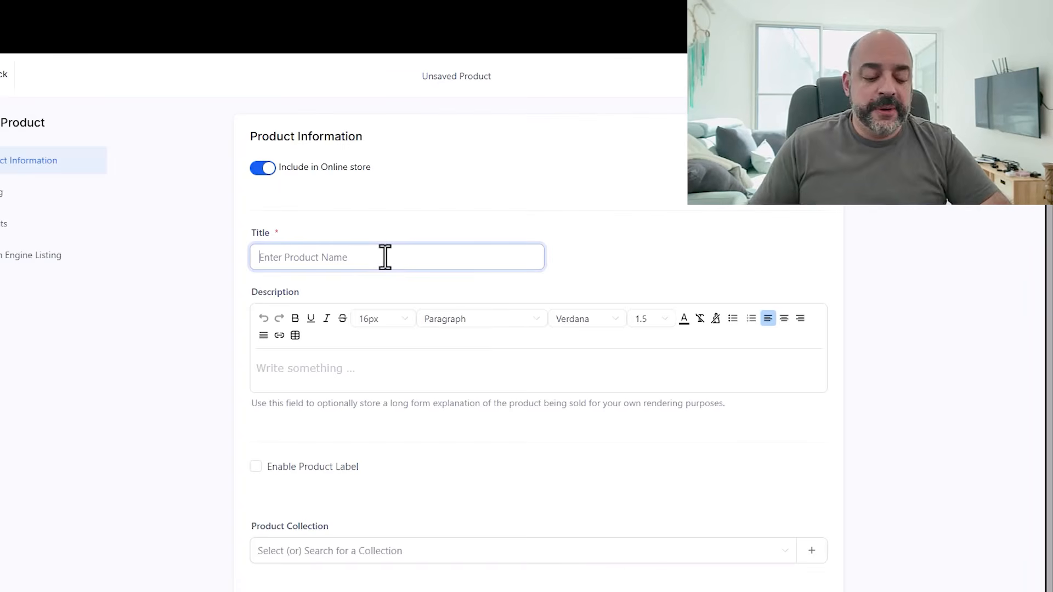
{"action": "type", "text": "Directory Plus"}
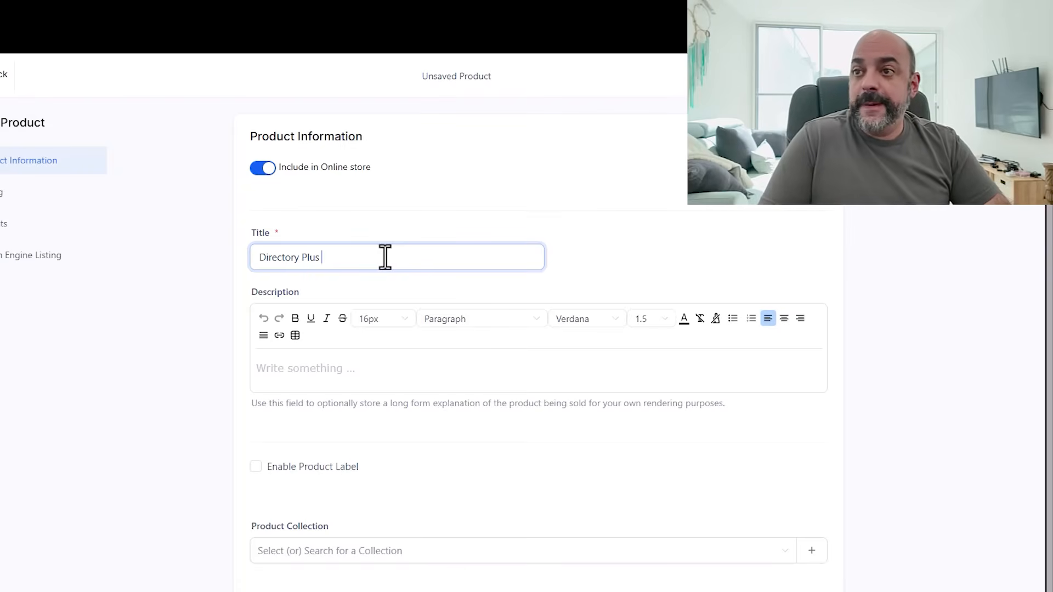
- Make the product's price recurring and set its amount to 9.99 USD
{"action": "scroll", "coordinate": [353, 252], "scroll_direction": "down", "scroll_amount": 2}
{"action": "scroll", "coordinate": [352, 253], "scroll_direction": "down", "scroll_amount": 10}
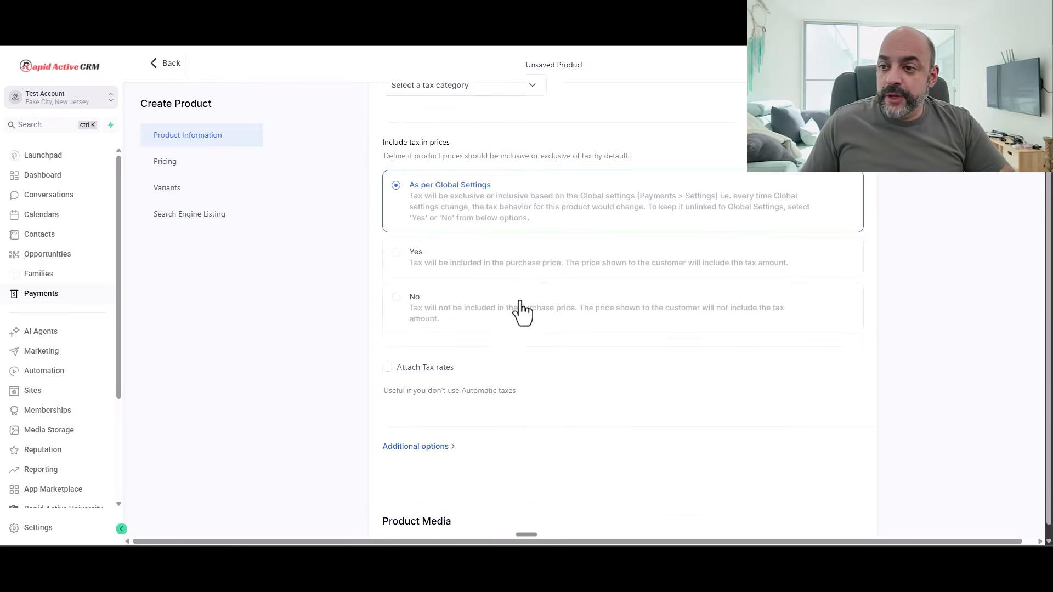
{"action": "scroll", "coordinate": [488, 343], "scroll_direction": "down", "scroll_amount": 2}
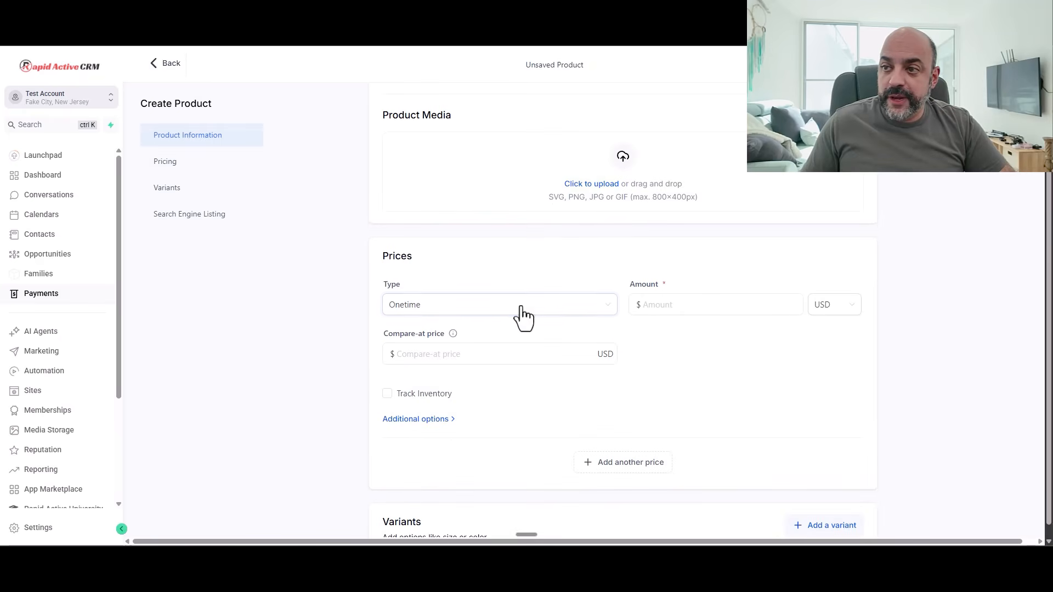
{"action": "left_click", "coordinate": [521, 310]}
{"action": "left_click", "coordinate": [483, 349]}
{"action": "left_click", "coordinate": [729, 307]}
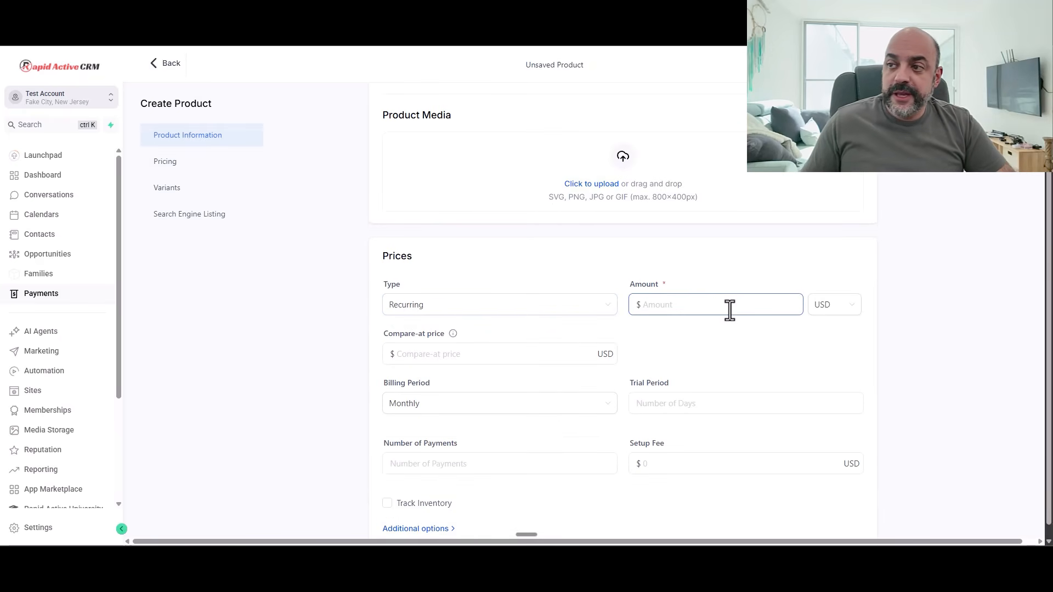
{"action": "type", "text": "9.99"}
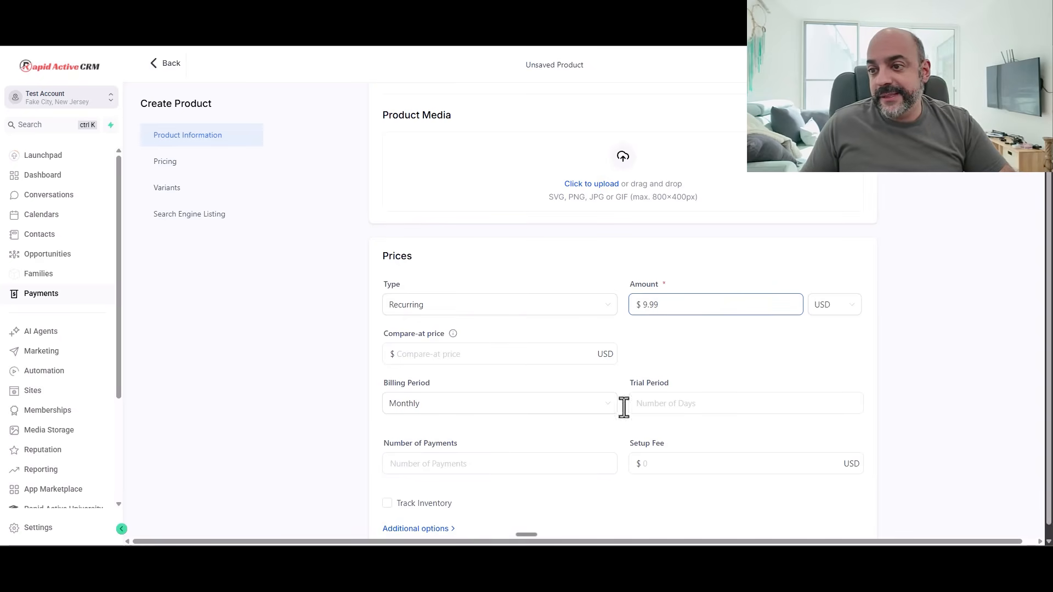
- Set the product's trial period to 15 days and save the product
{"action": "left_click", "coordinate": [677, 404]}
{"action": "type", "text": "15"}
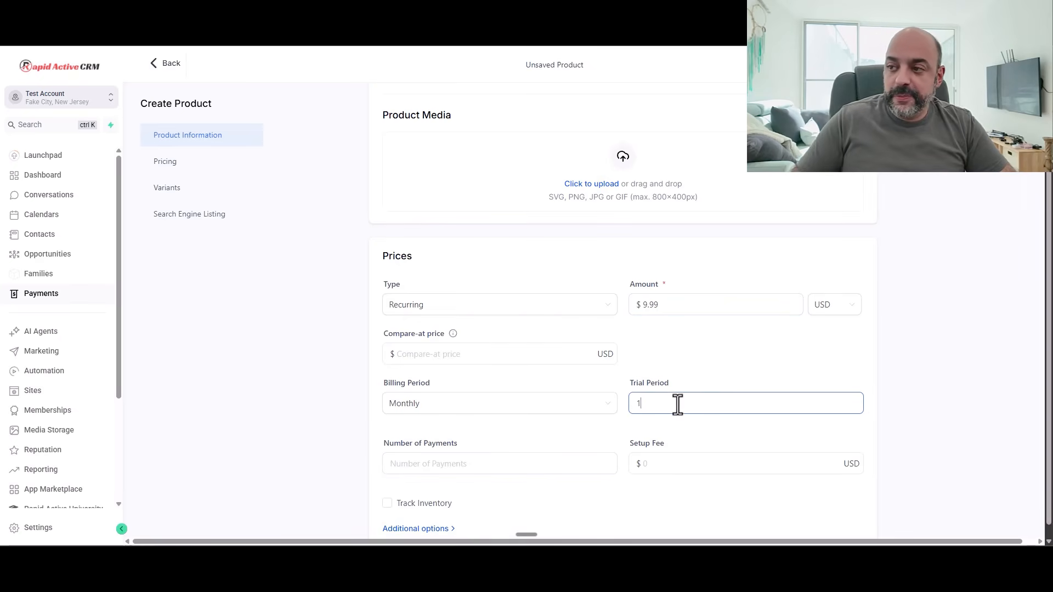
{"action": "scroll", "coordinate": [676, 403], "scroll_direction": "down", "scroll_amount": 2}
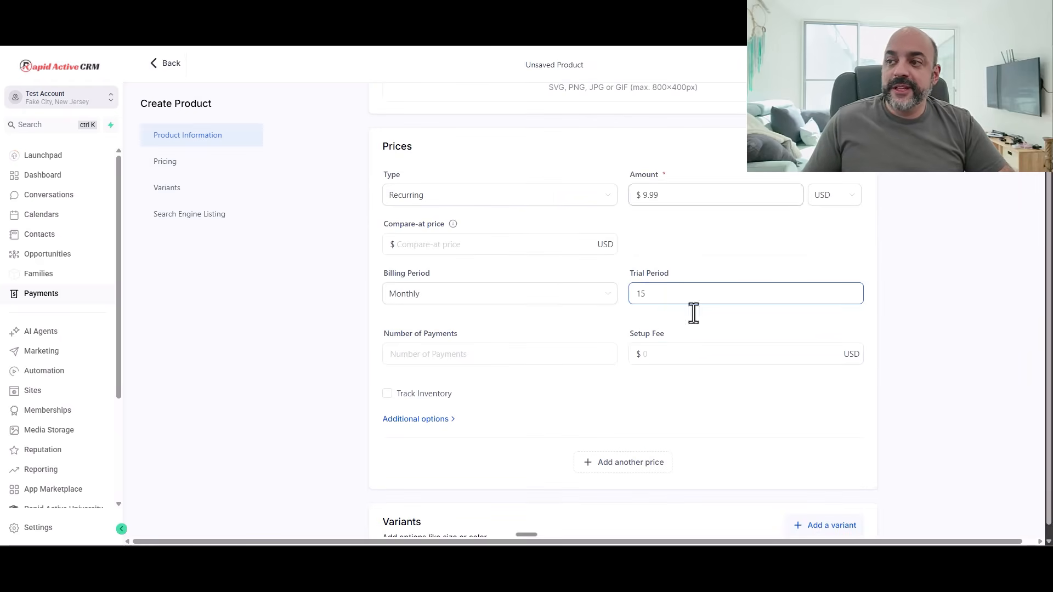
{"action": "scroll", "coordinate": [666, 447], "scroll_direction": "down", "scroll_amount": 5}
{"action": "left_click", "coordinate": [872, 526]}
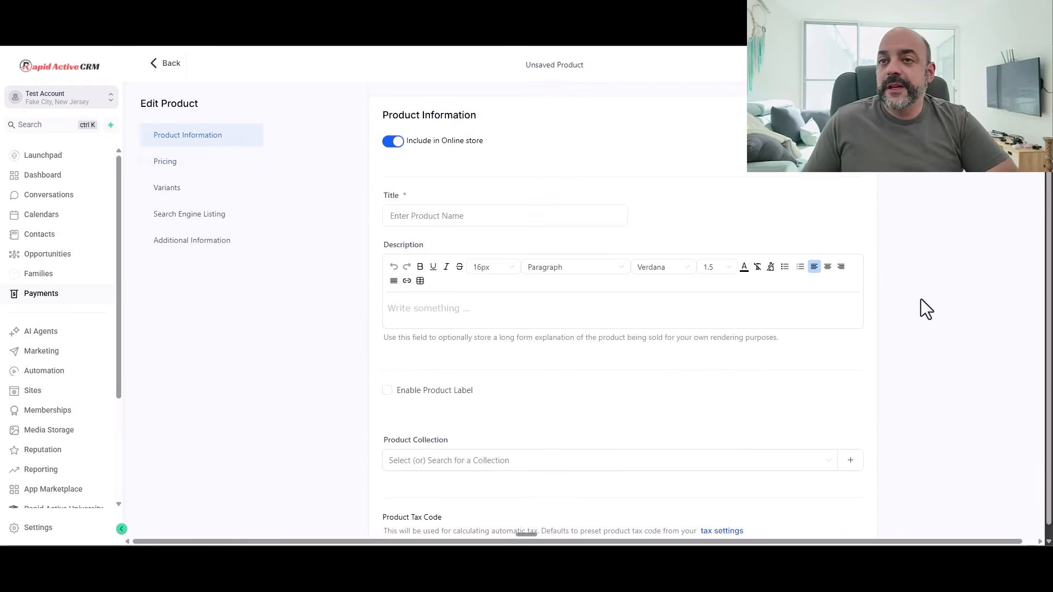
{"action": "left_click", "coordinate": [388, 281]}
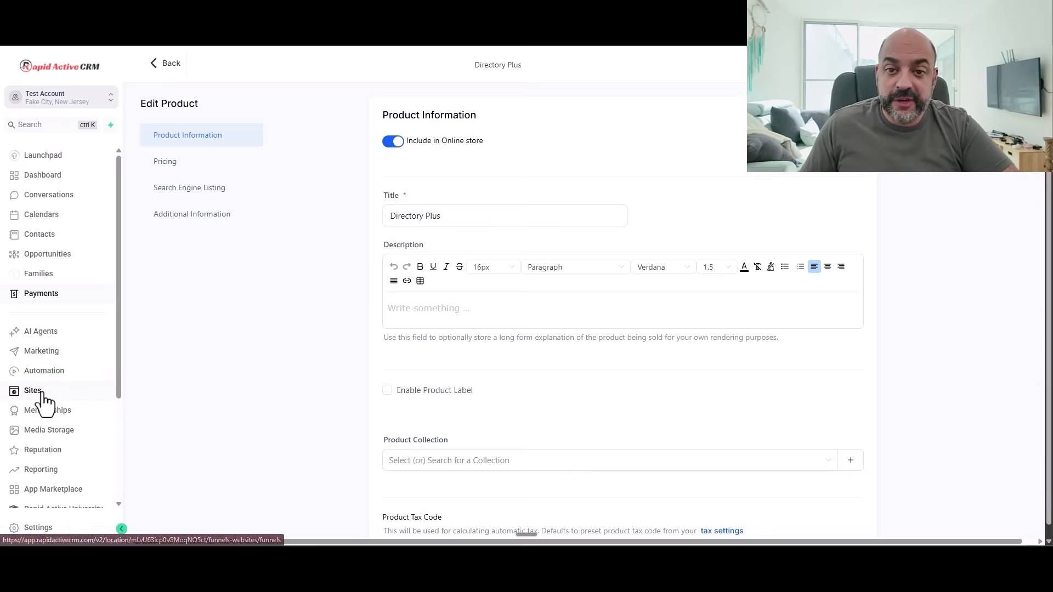
- Create a funnel folder named "00. Directory Plus App" among the site funnels
{"action": "left_click", "coordinate": [42, 393]}
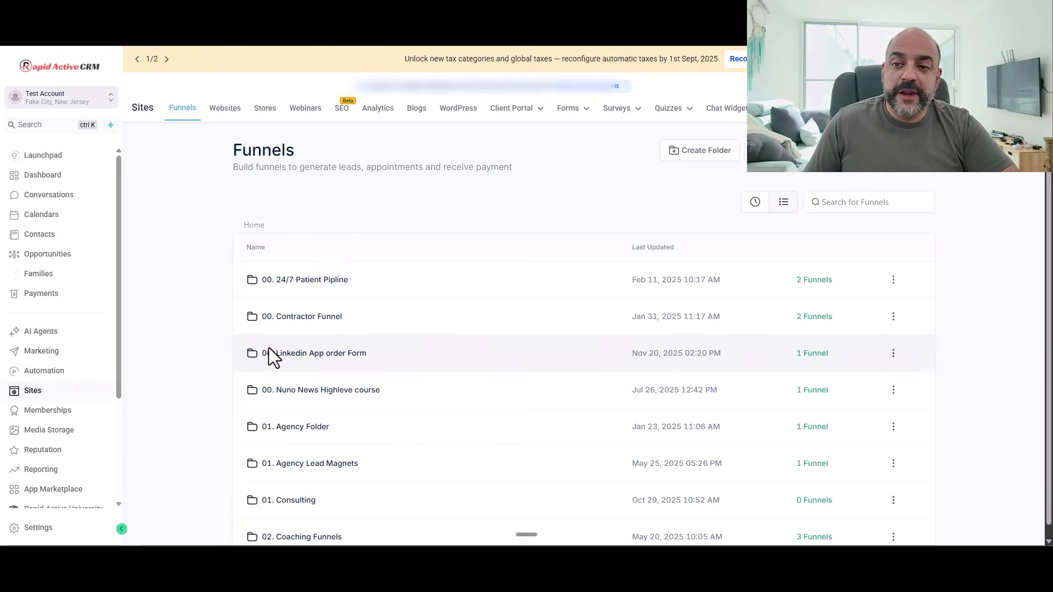
{"action": "left_click", "coordinate": [701, 155]}
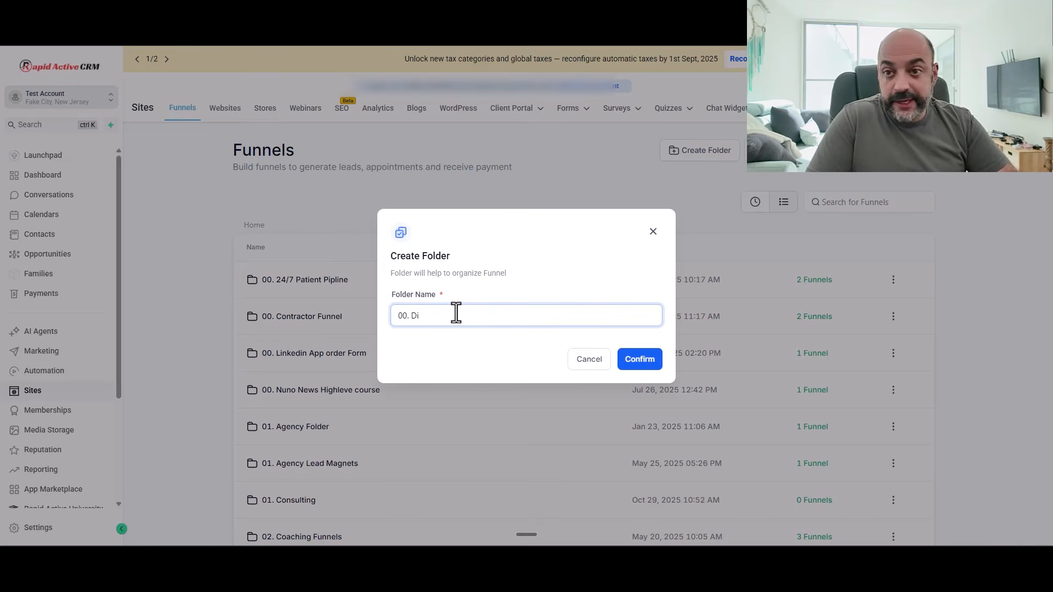
{"action": "left_click", "coordinate": [637, 362]}
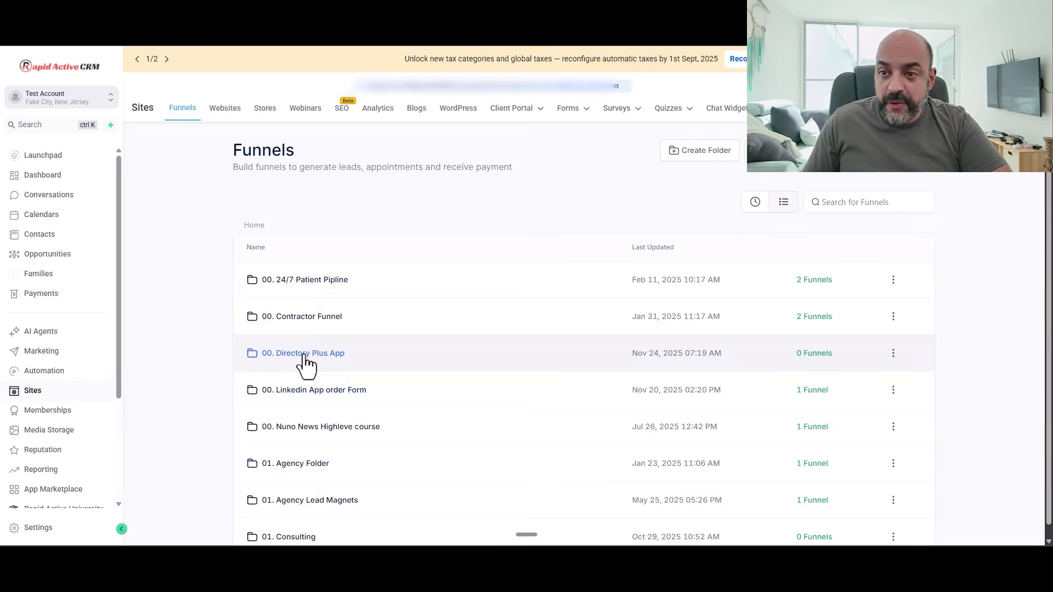
- Create a blank funnel named "Dicrety Plus Order Form" inside the "00. Directory Plus App" folder
{"action": "left_click", "coordinate": [304, 354]}
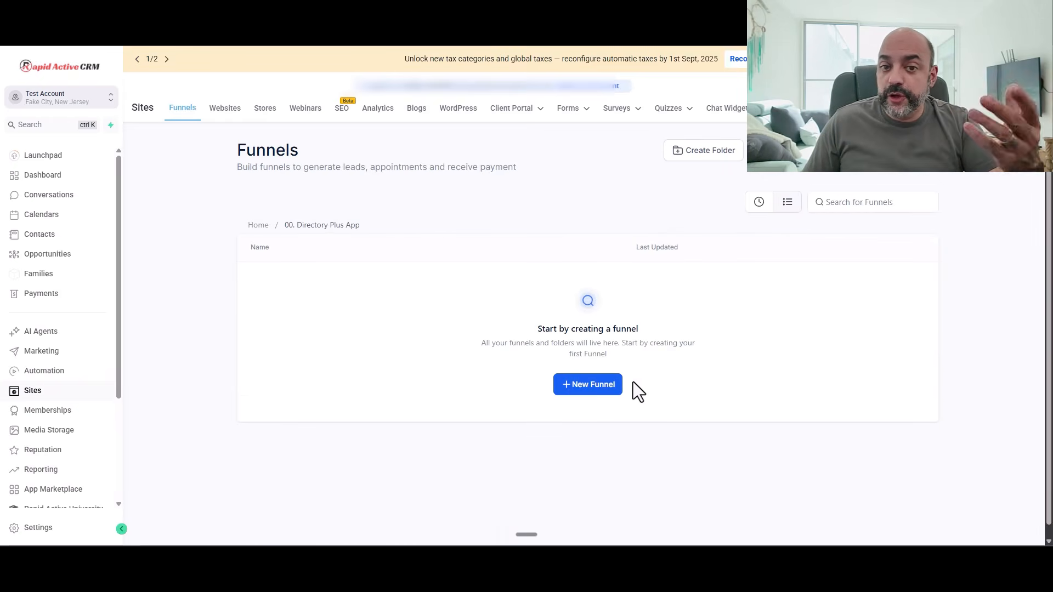
{"action": "left_click", "coordinate": [575, 387]}
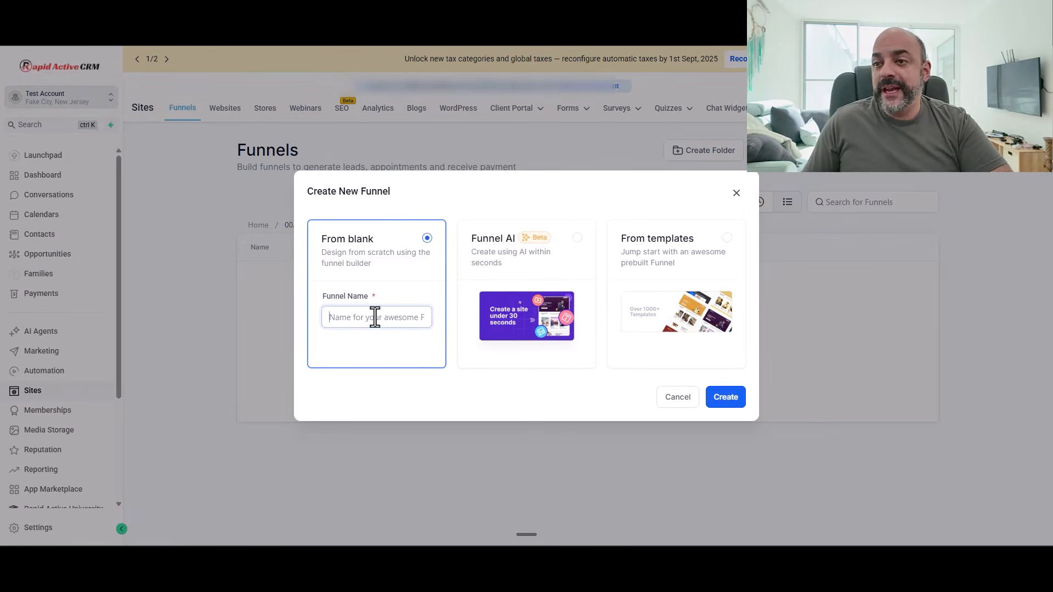
{"action": "type", "text": "Dicreoty Plus Order Fo"}
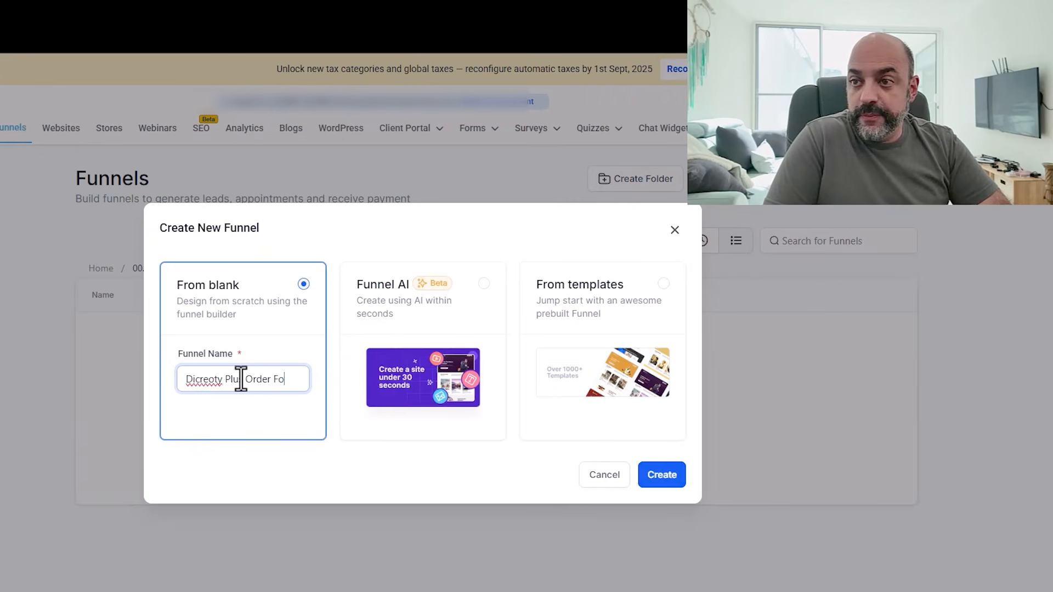
{"action": "type", "text": "rm"}
{"action": "left_click", "coordinate": [662, 474]}
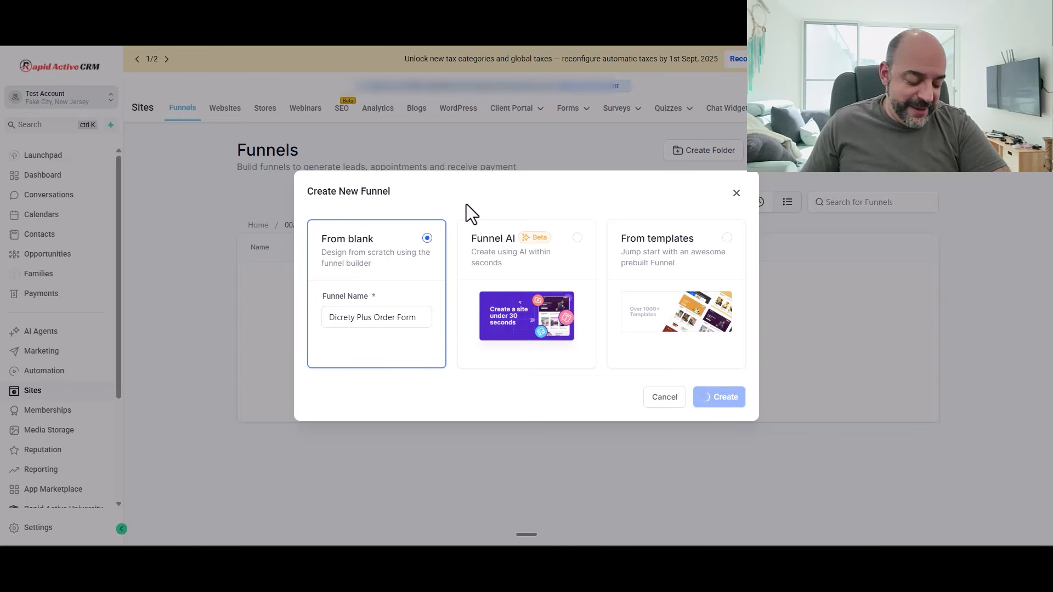
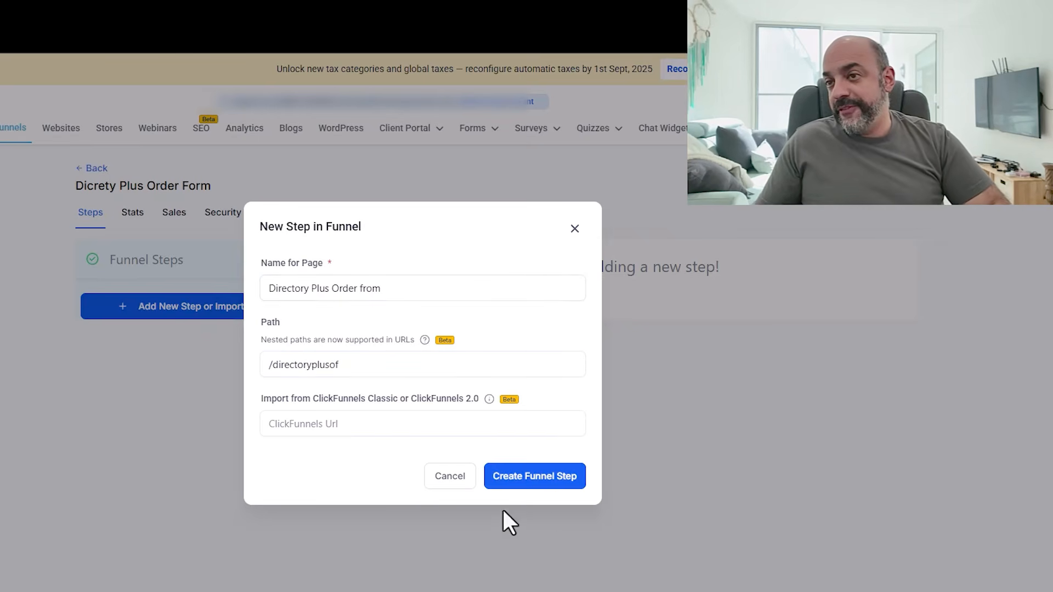
- Create the funnel step "Directory Plus Order from" with path /directoryplusof and start its control page from blank
{"action": "left_click", "coordinate": [553, 486]}
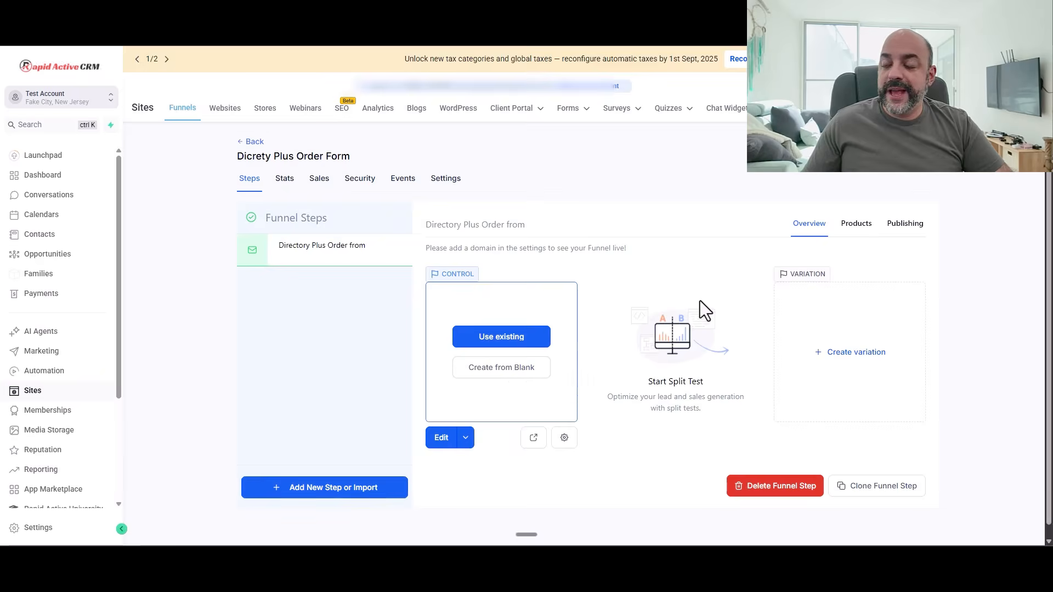
{"action": "left_click", "coordinate": [505, 362]}
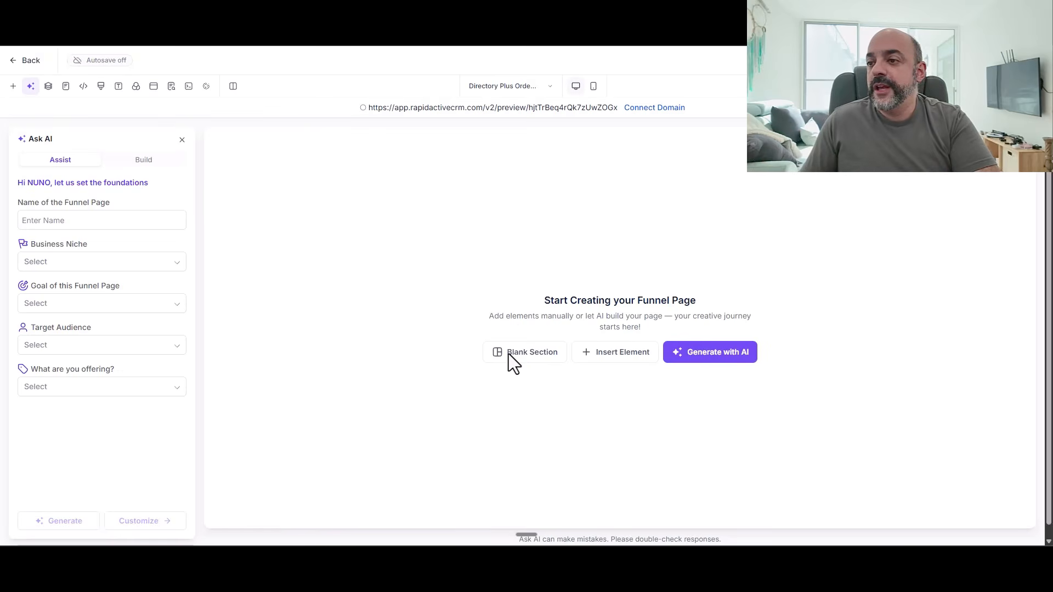
- Insert a one-column row on the blank funnel page and add a 1 Step Order element in it
{"action": "left_click", "coordinate": [603, 366]}
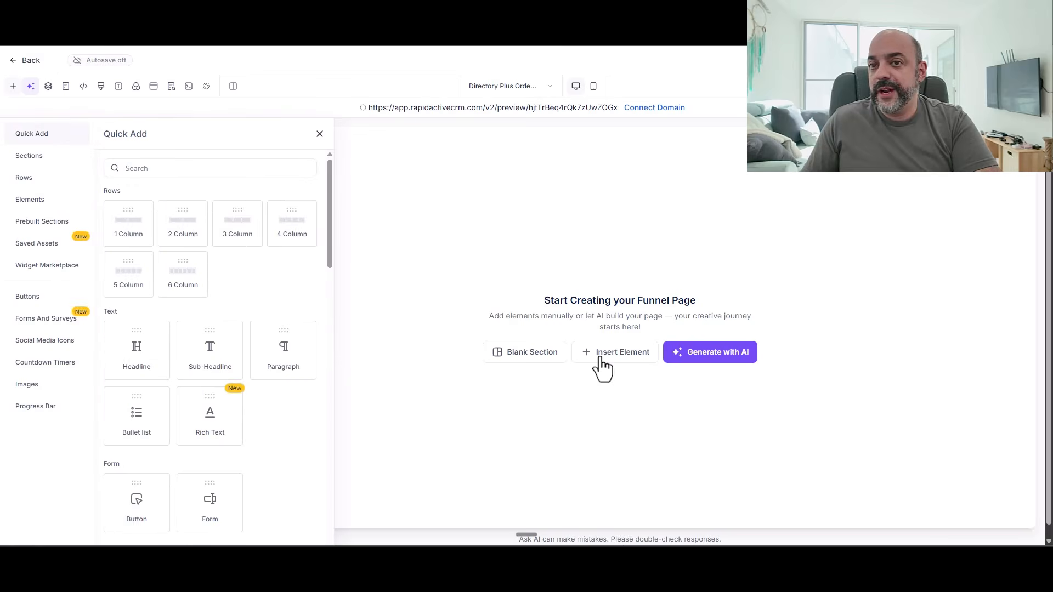
{"action": "left_click", "coordinate": [129, 230]}
{"action": "left_click", "coordinate": [614, 176]}
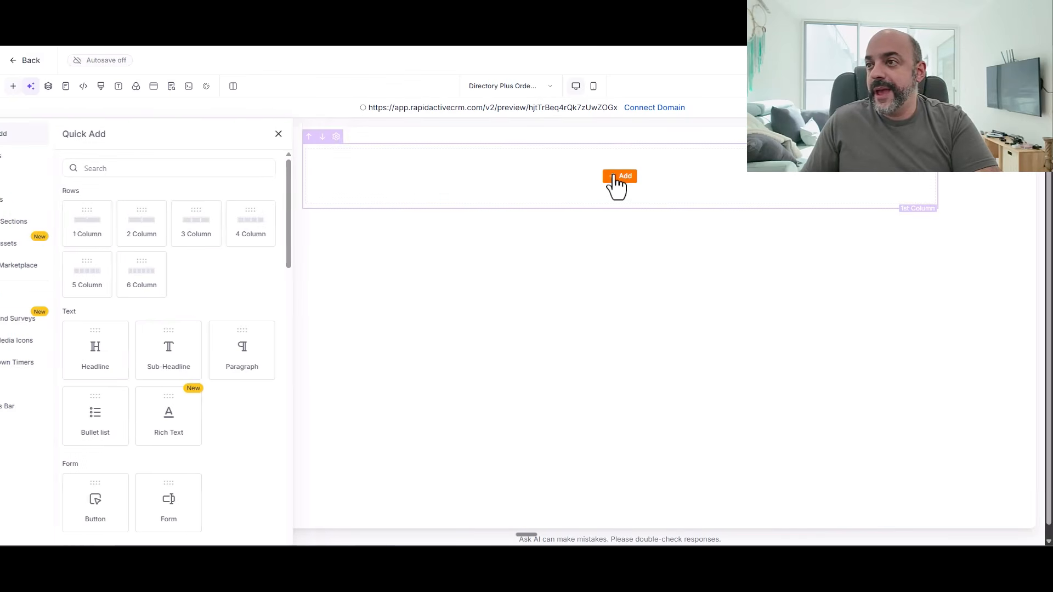
{"action": "scroll", "coordinate": [167, 348], "scroll_direction": "down", "scroll_amount": 5}
{"action": "scroll", "coordinate": [167, 349], "scroll_direction": "down", "scroll_amount": 12}
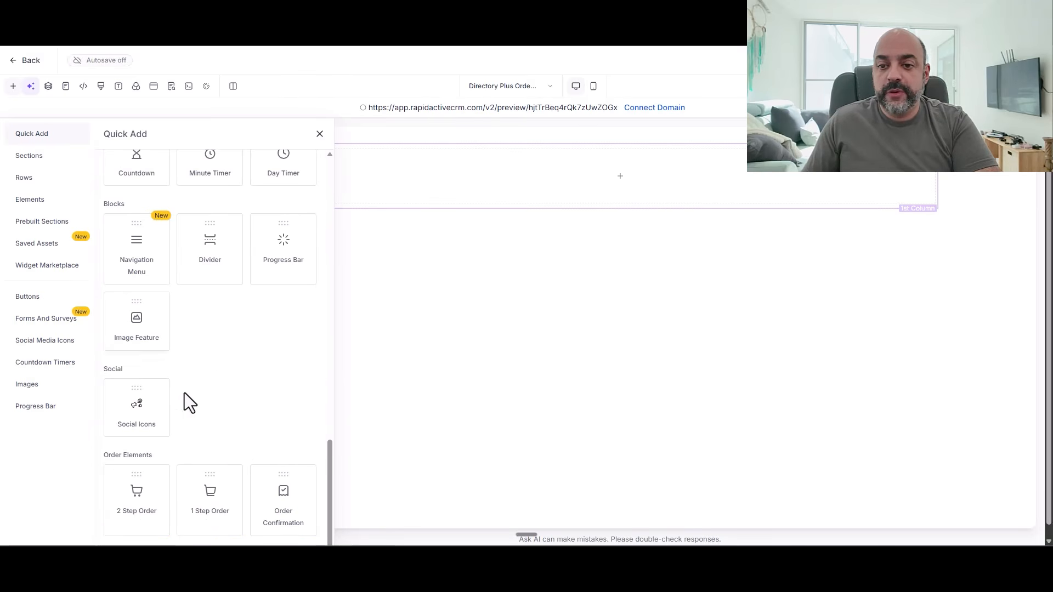
{"action": "left_click", "coordinate": [209, 510]}
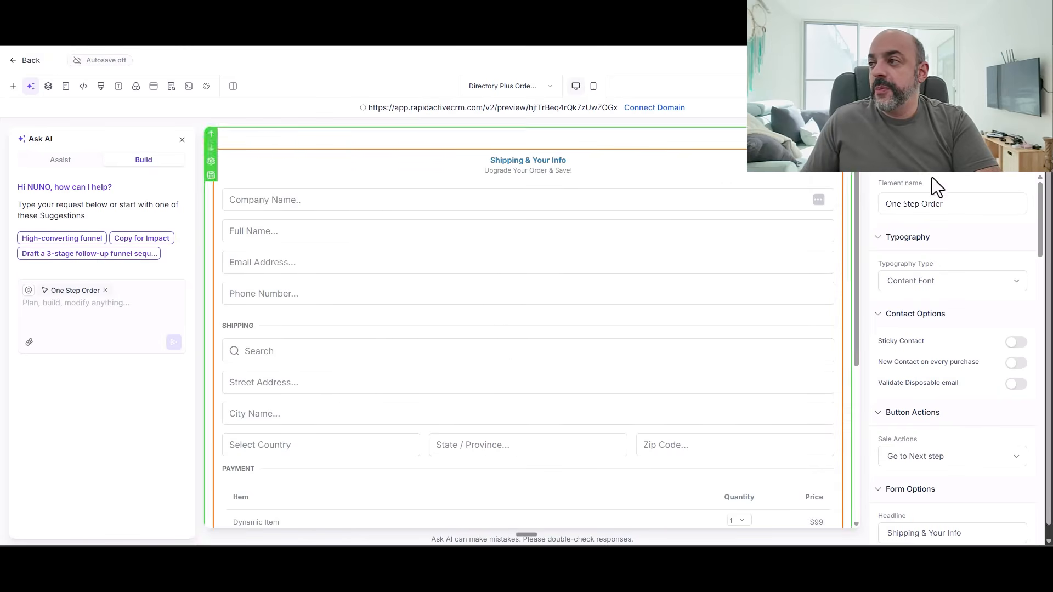
- Hide the company name and shipping fields in the one-step order form
{"action": "scroll", "coordinate": [941, 282], "scroll_direction": "down", "scroll_amount": 4}
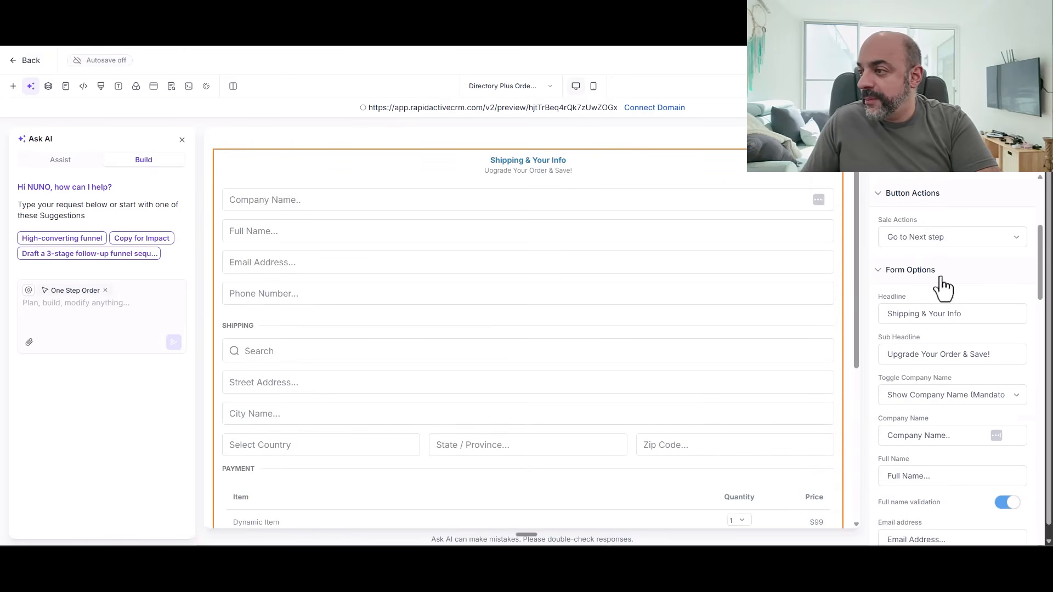
{"action": "left_click", "coordinate": [994, 394]}
{"action": "left_click", "coordinate": [984, 440]}
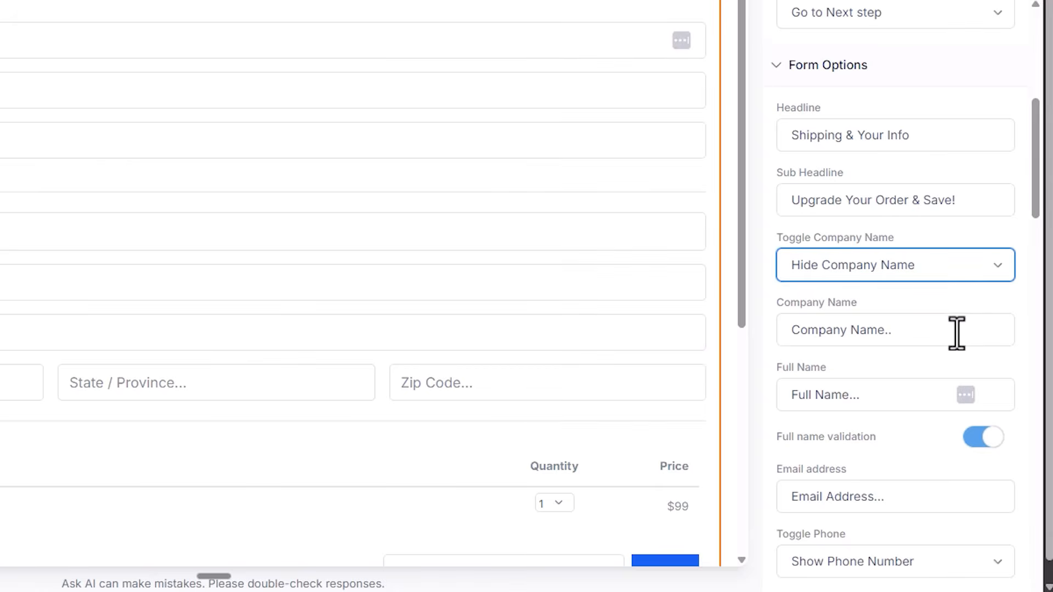
{"action": "scroll", "coordinate": [957, 333], "scroll_direction": "down", "scroll_amount": 6}
{"action": "left_click", "coordinate": [937, 384]}
{"action": "left_click", "coordinate": [933, 429]}
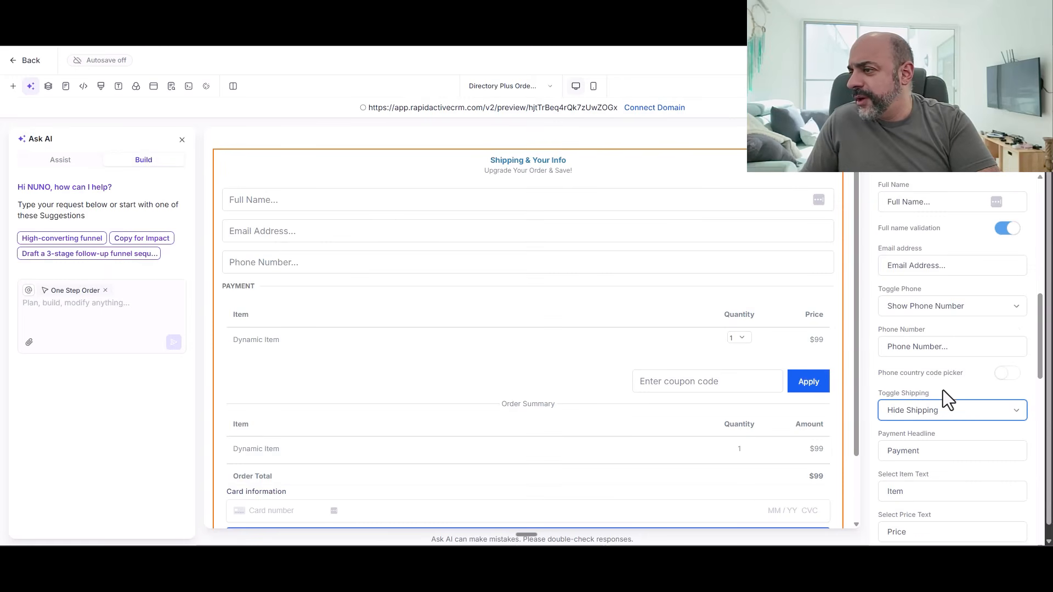
- Clear the order form's sub headline text
{"action": "scroll", "coordinate": [950, 392], "scroll_direction": "down", "scroll_amount": 3}
{"action": "scroll", "coordinate": [970, 277], "scroll_direction": "up", "scroll_amount": 8}
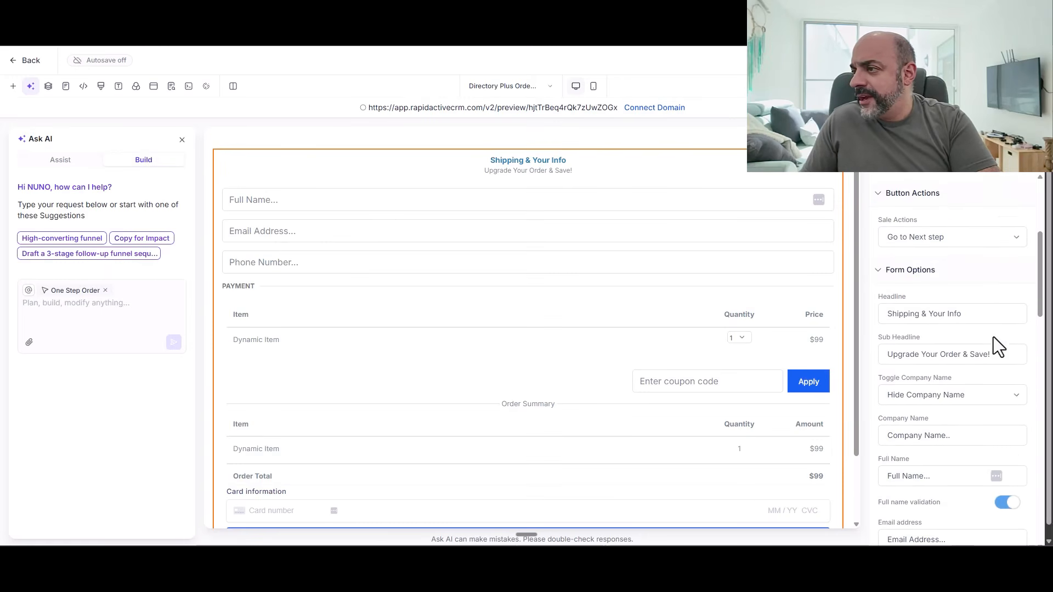
{"action": "triple_click", "coordinate": [997, 356]}
{"action": "key", "text": "BackSpace"}
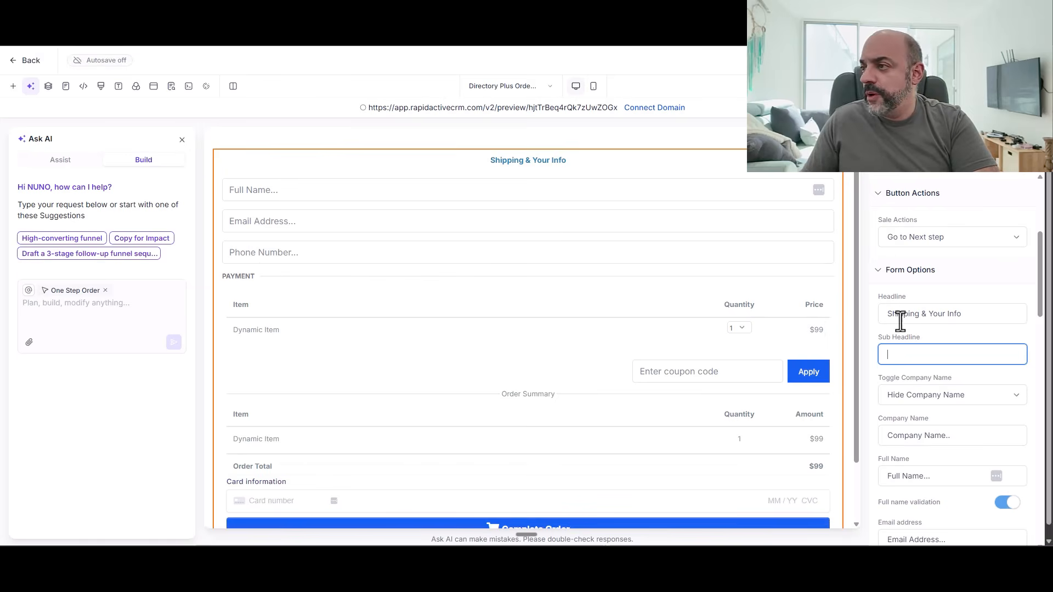
- Set the one-step order form's headline to "Your Billing Information"
{"action": "triple_click", "coordinate": [982, 312]}
{"action": "type", "text": "Your Billing Infot"}
{"action": "type", "text": "mation"}
{"action": "right_click", "coordinate": [943, 309]}
{"action": "left_click", "coordinate": [829, 83]}
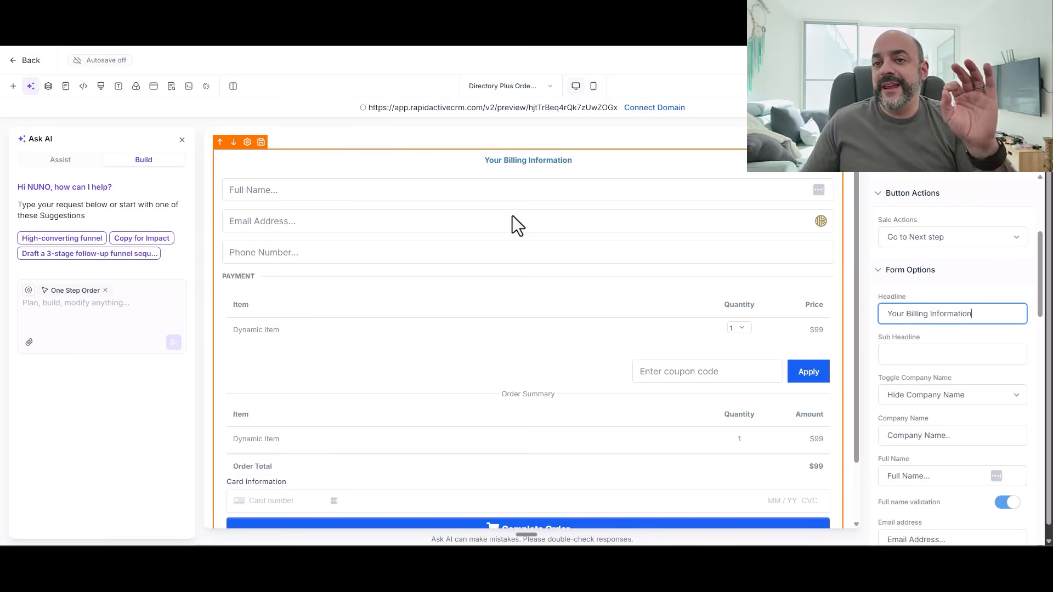
- Narrow the one-column row holding the order form to 52% width
{"action": "scroll", "coordinate": [513, 216], "scroll_direction": "down", "scroll_amount": 1}
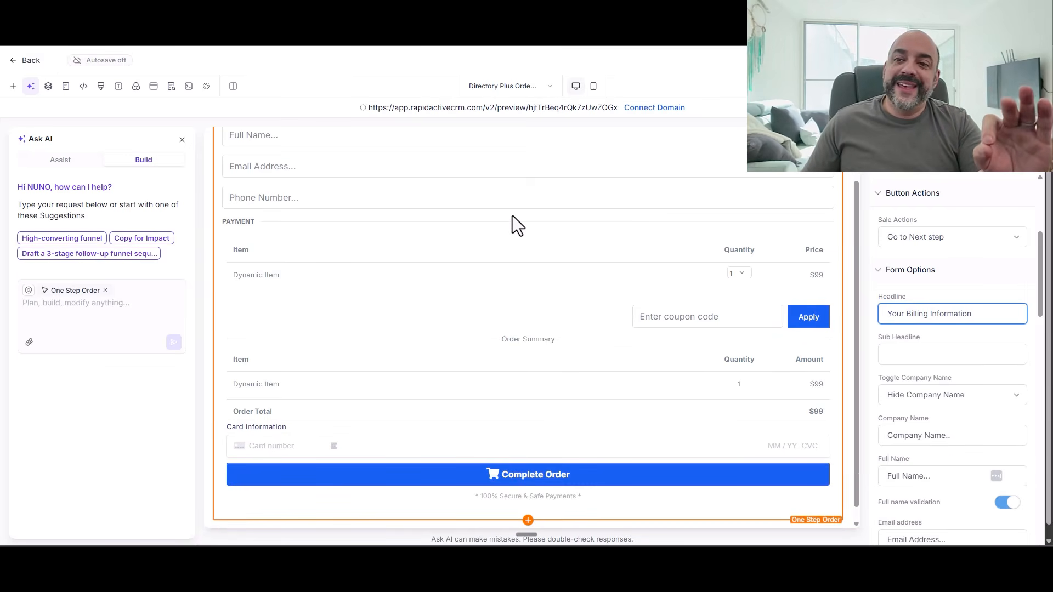
{"action": "scroll", "coordinate": [512, 215], "scroll_direction": "up", "scroll_amount": 1}
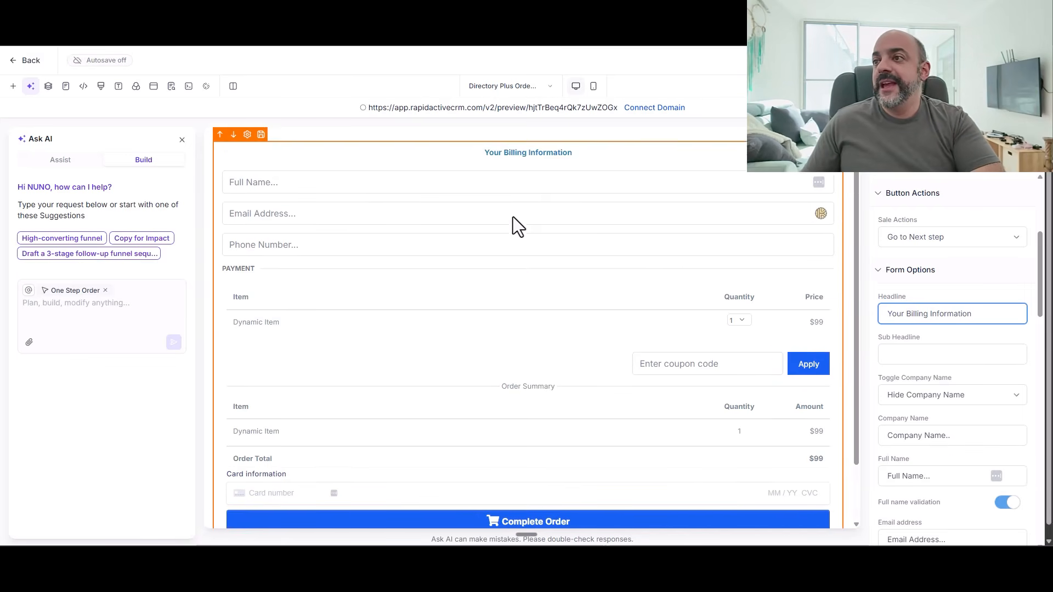
{"action": "left_click", "coordinate": [662, 141]}
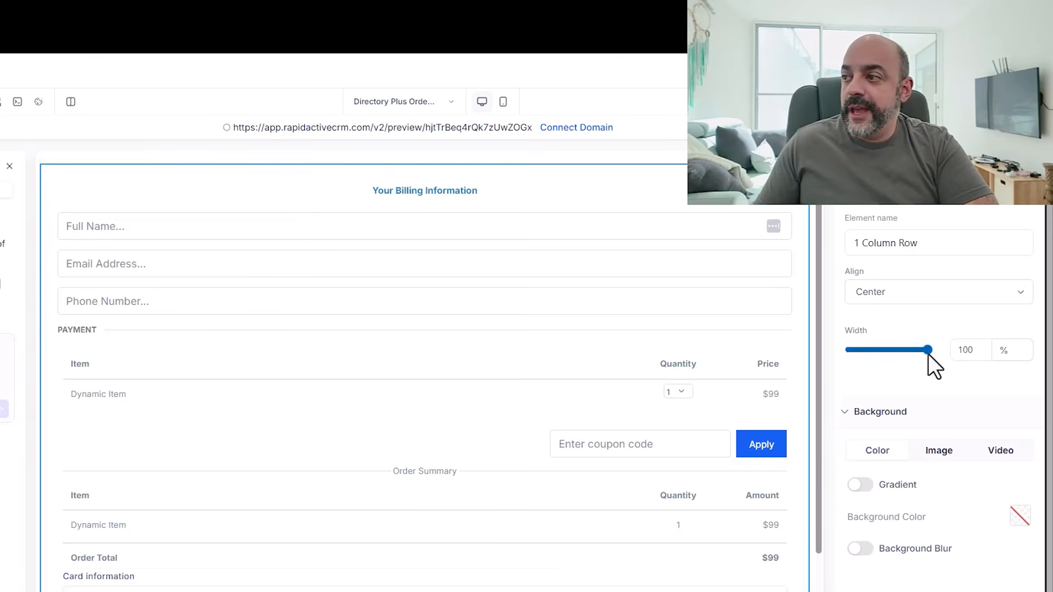
{"action": "left_click_drag", "start_coordinate": [947, 293], "coordinate": [903, 298]}
{"action": "left_click_drag", "start_coordinate": [873, 356], "coordinate": [873, 357]}
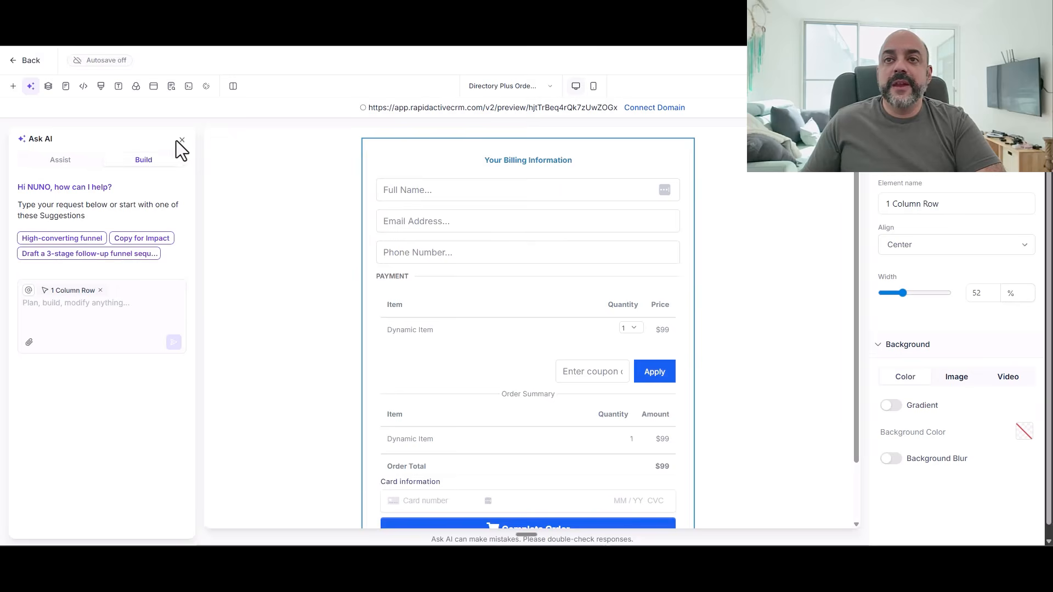
- Close the AI assistant and add the slim dark-blue prebuilt footer section below the order form
{"action": "left_click", "coordinate": [181, 141]}
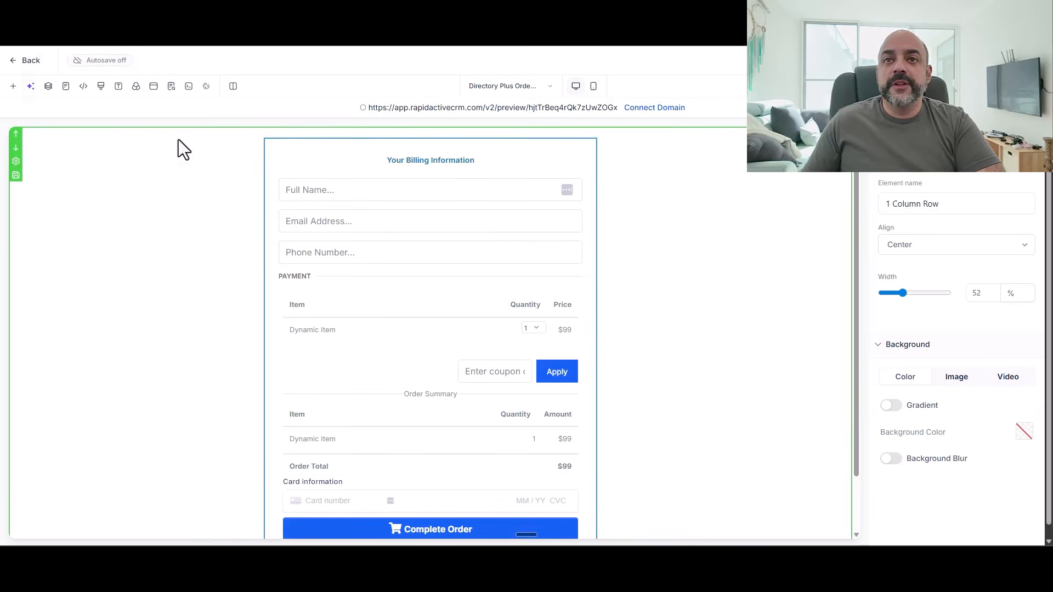
{"action": "left_click", "coordinate": [13, 87]}
{"action": "left_click", "coordinate": [38, 222]}
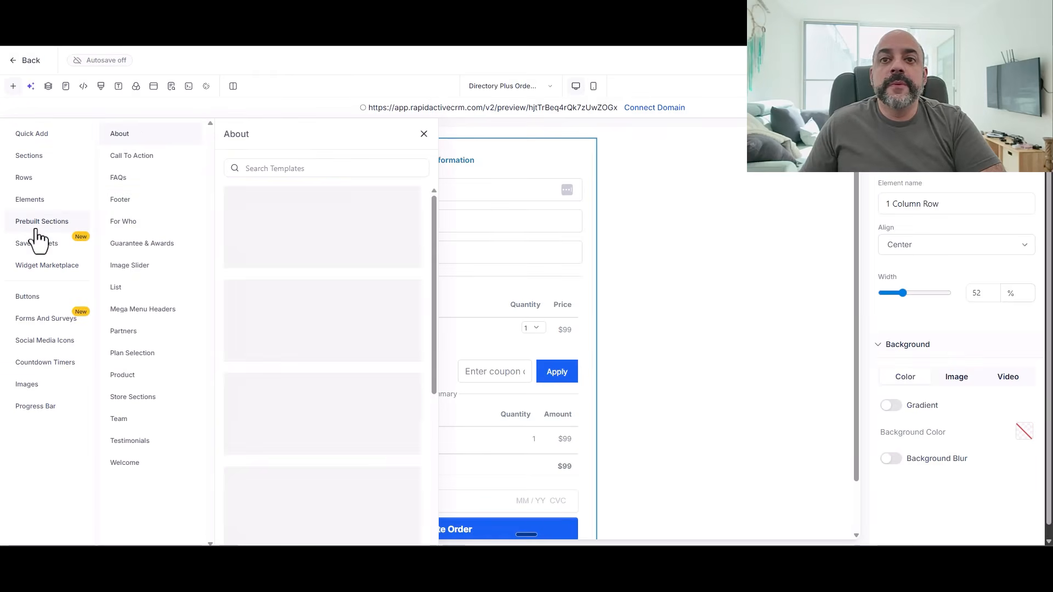
{"action": "scroll", "coordinate": [137, 205], "scroll_direction": "down", "scroll_amount": 1}
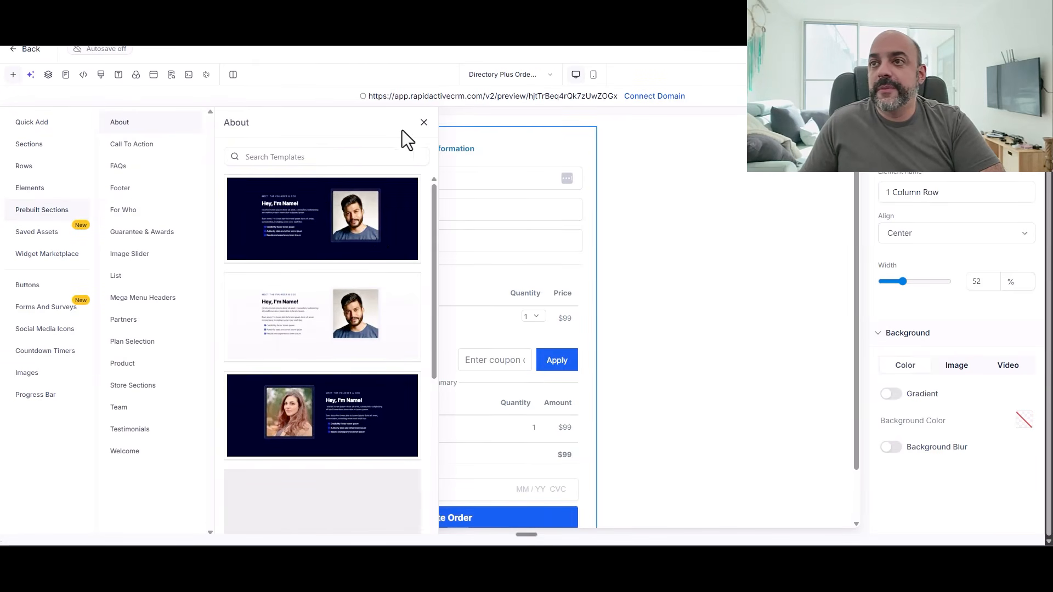
{"action": "scroll", "coordinate": [471, 324], "scroll_direction": "down", "scroll_amount": 2}
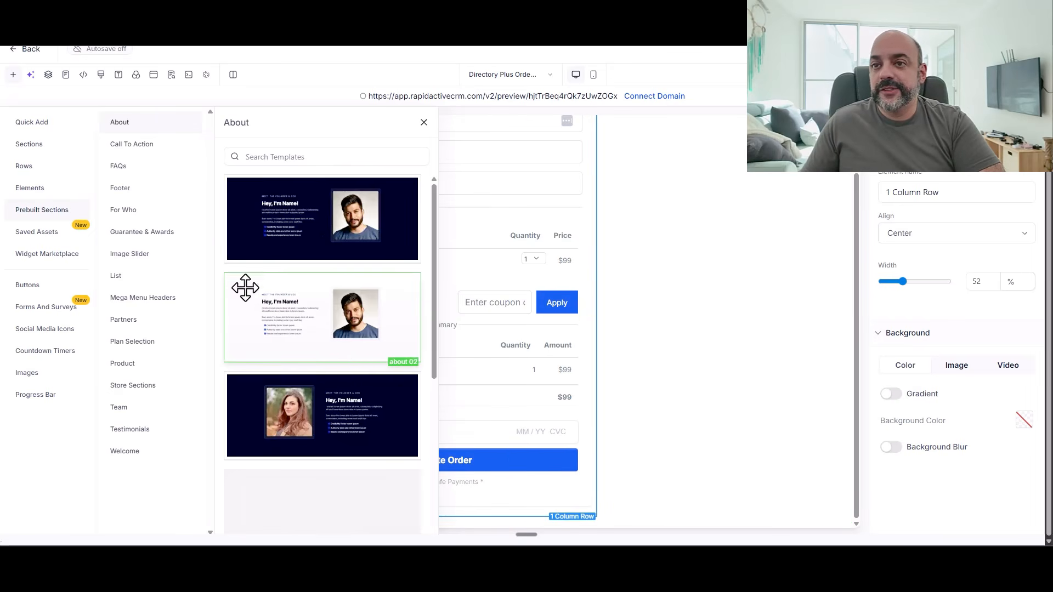
{"action": "left_click", "coordinate": [120, 187]}
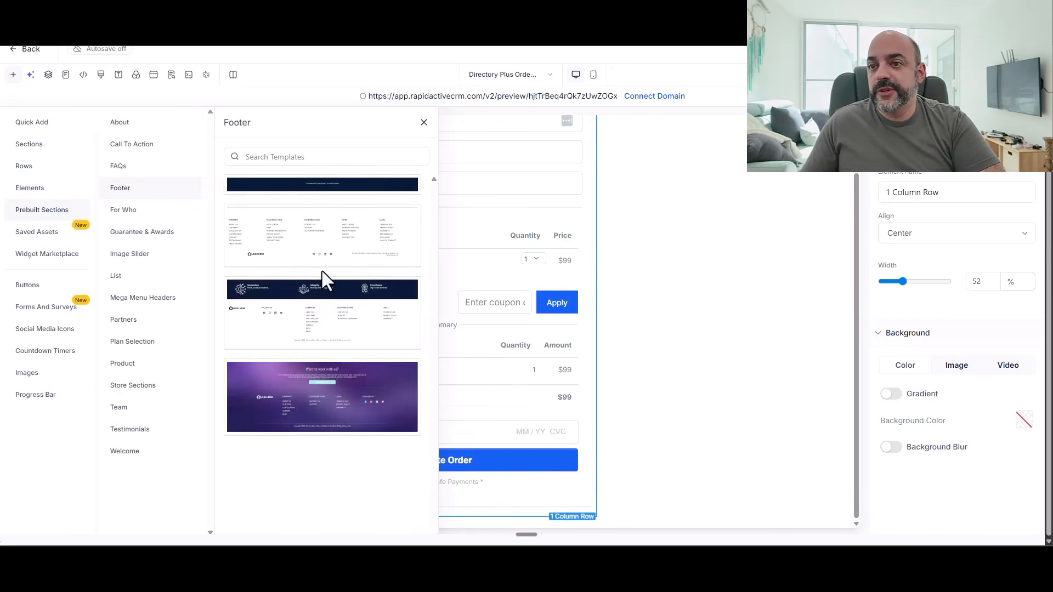
{"action": "left_click_drag", "start_coordinate": [322, 188], "coordinate": [705, 521]}
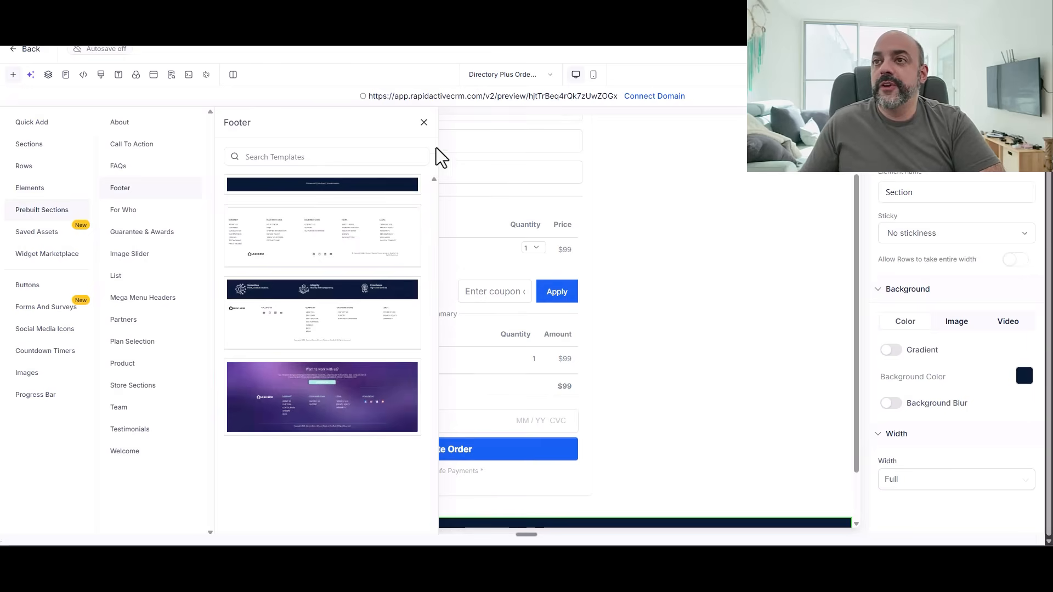
{"action": "left_click", "coordinate": [424, 121]}
- Save the order form page and return to the funnel's steps
{"action": "scroll", "coordinate": [518, 392], "scroll_direction": "down", "scroll_amount": 1}
{"action": "scroll", "coordinate": [390, 366], "scroll_direction": "up", "scroll_amount": 3}
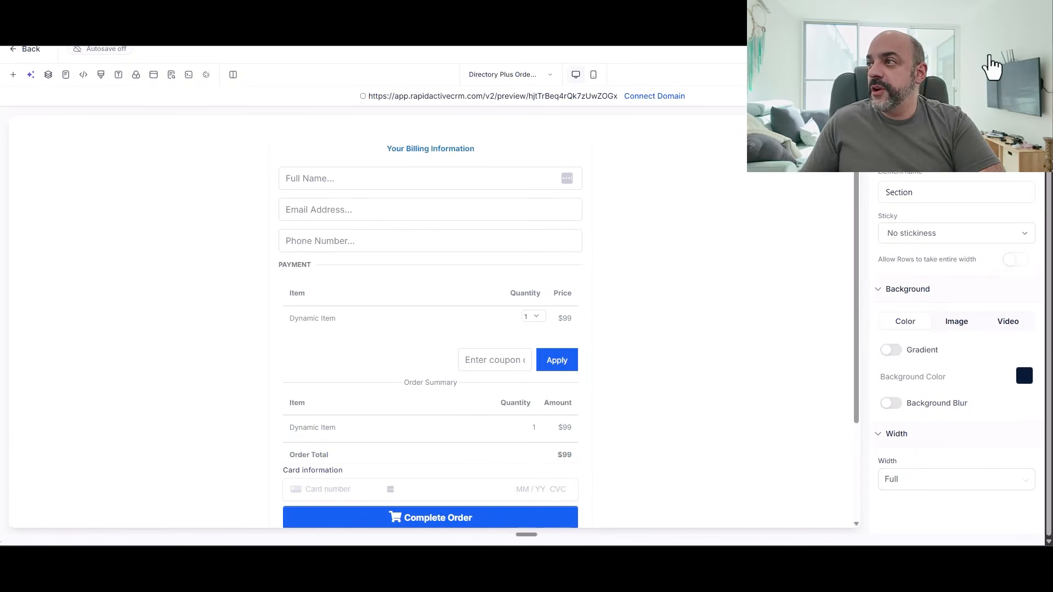
{"action": "left_click", "coordinate": [171, 75]}
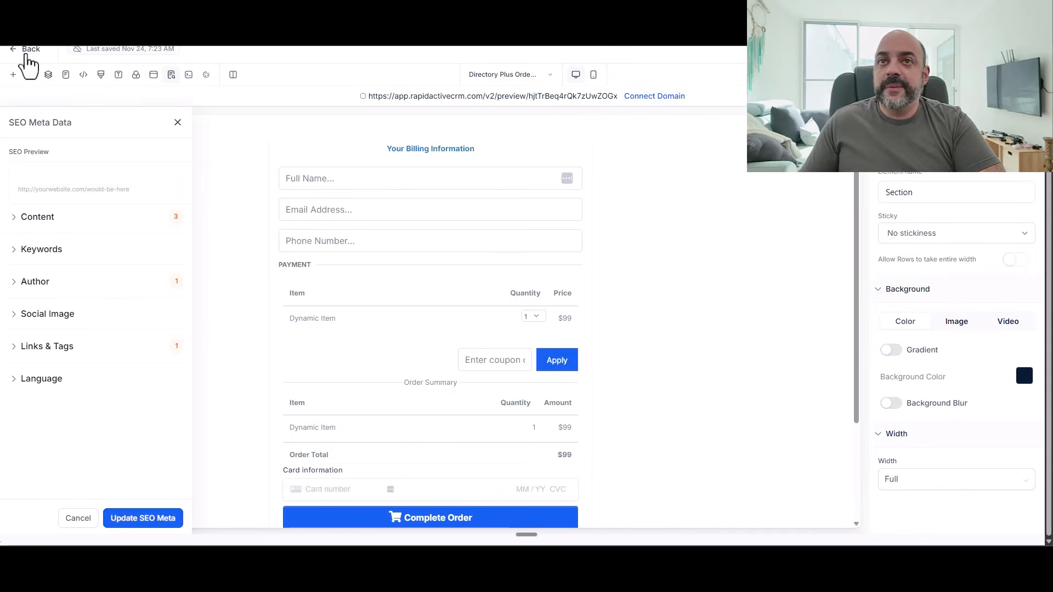
{"action": "left_click", "coordinate": [26, 54]}
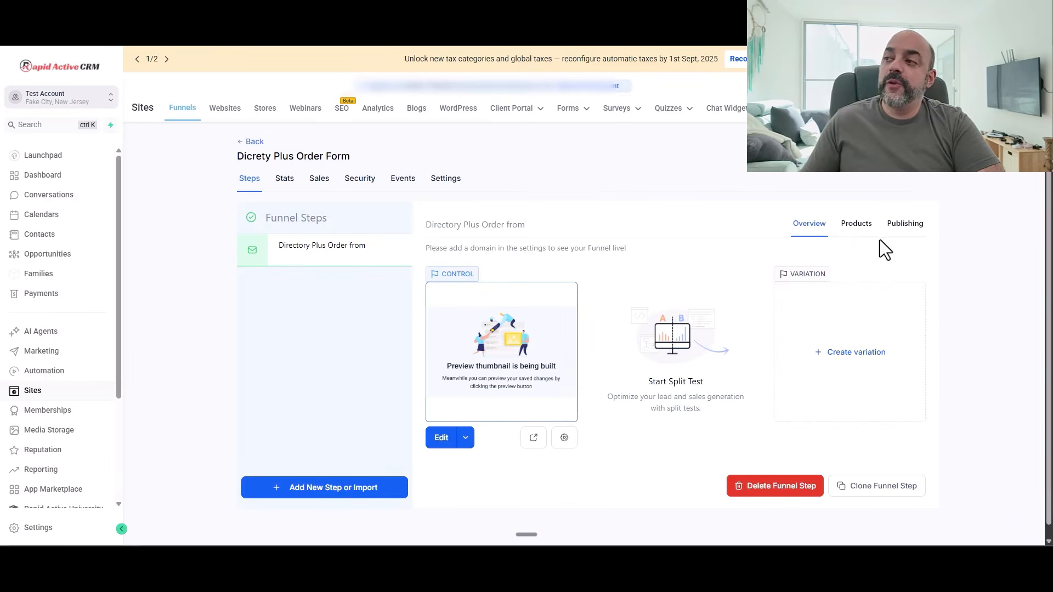
- Add the Directory Plus product with the 9.99 price to the order form funnel step and save it
{"action": "left_click", "coordinate": [858, 225]}
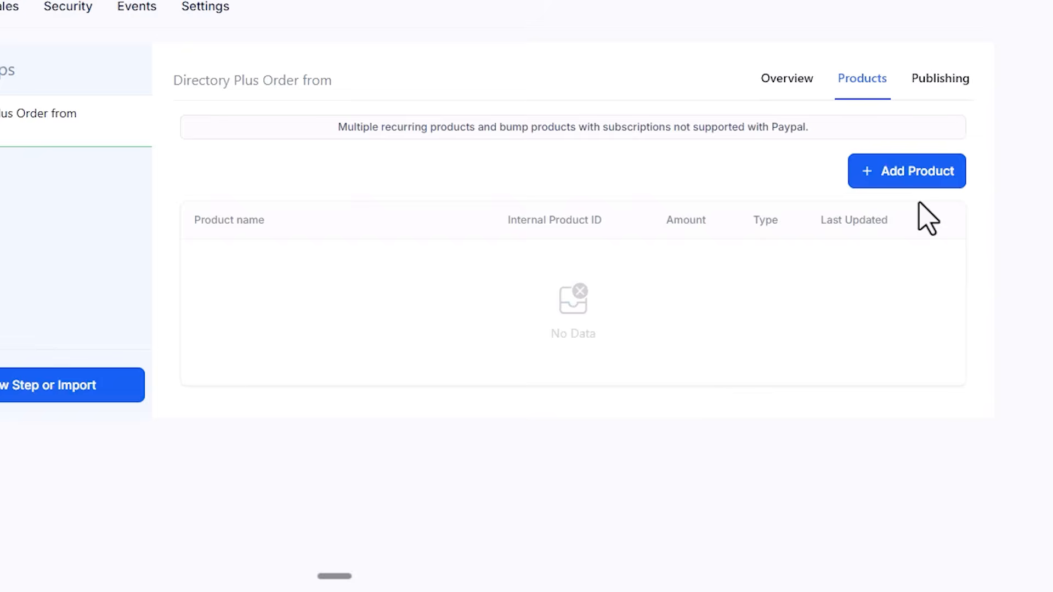
{"action": "left_click", "coordinate": [924, 183]}
{"action": "left_click", "coordinate": [382, 239]}
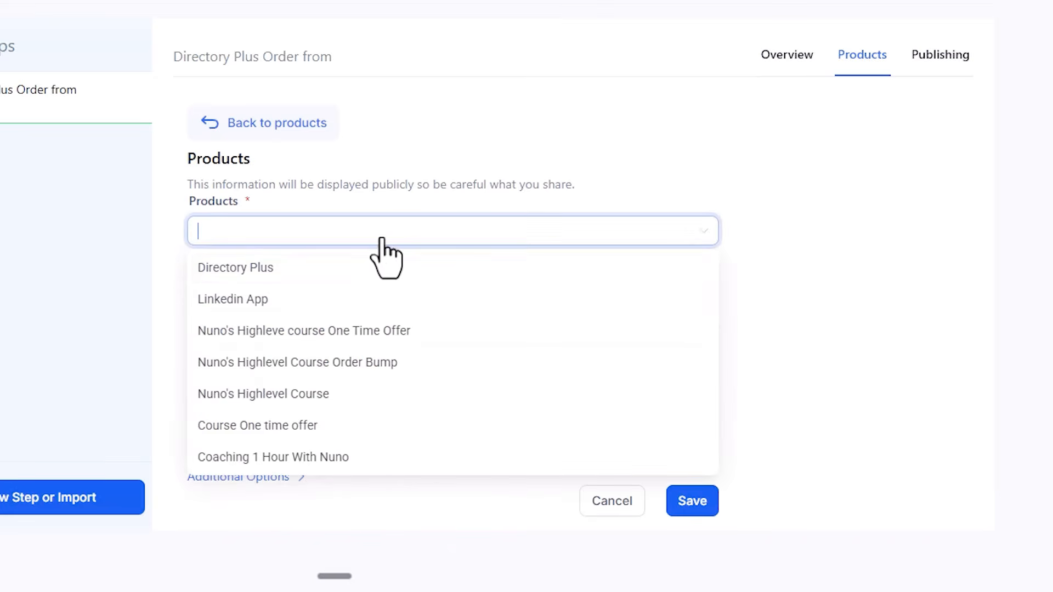
{"action": "left_click", "coordinate": [357, 268]}
{"action": "left_click", "coordinate": [402, 325]}
{"action": "left_click", "coordinate": [339, 364]}
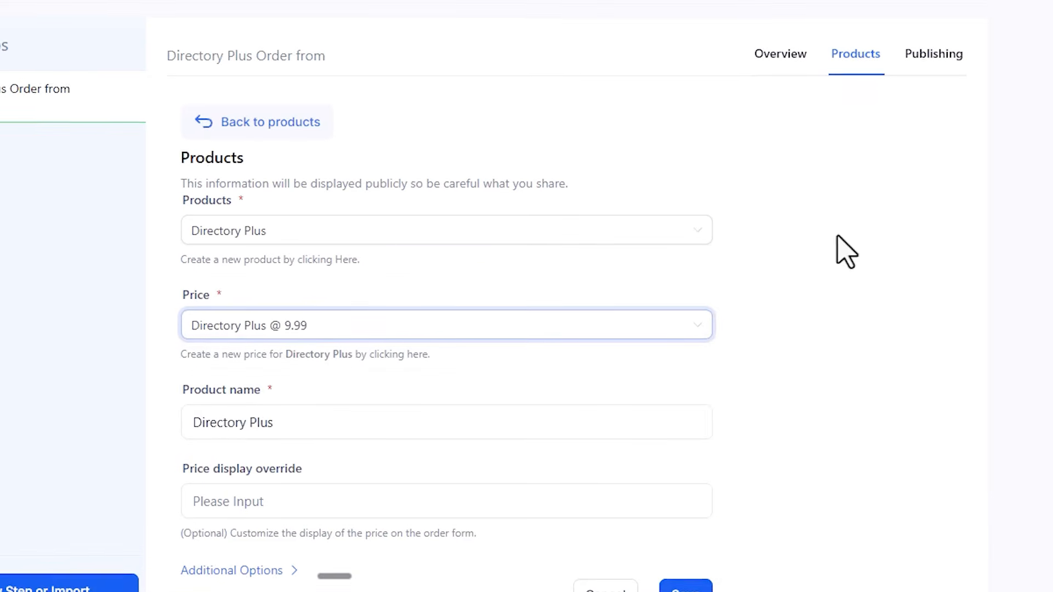
{"action": "left_click", "coordinate": [686, 588]}
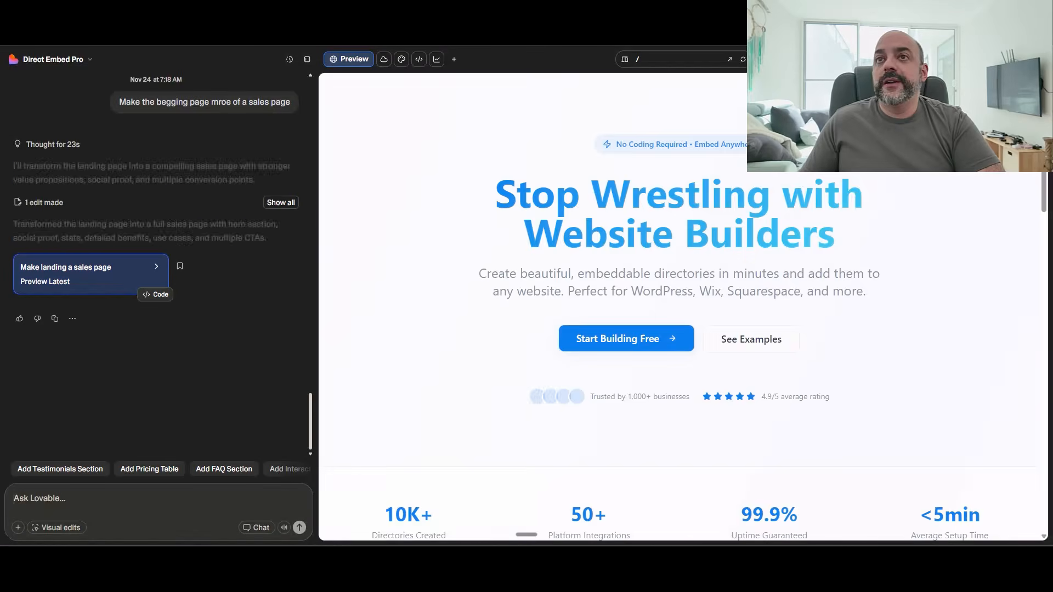
- Switch to Lovable and write a prompt to link the start building button to the website address, bar direct sign-up and add paid HighLevel members via webhook
{"action": "scroll", "coordinate": [795, 263], "scroll_direction": "down", "scroll_amount": 5}
{"action": "scroll", "coordinate": [795, 264], "scroll_direction": "down", "scroll_amount": 10}
{"action": "scroll", "coordinate": [795, 265], "scroll_direction": "up", "scroll_amount": 15}
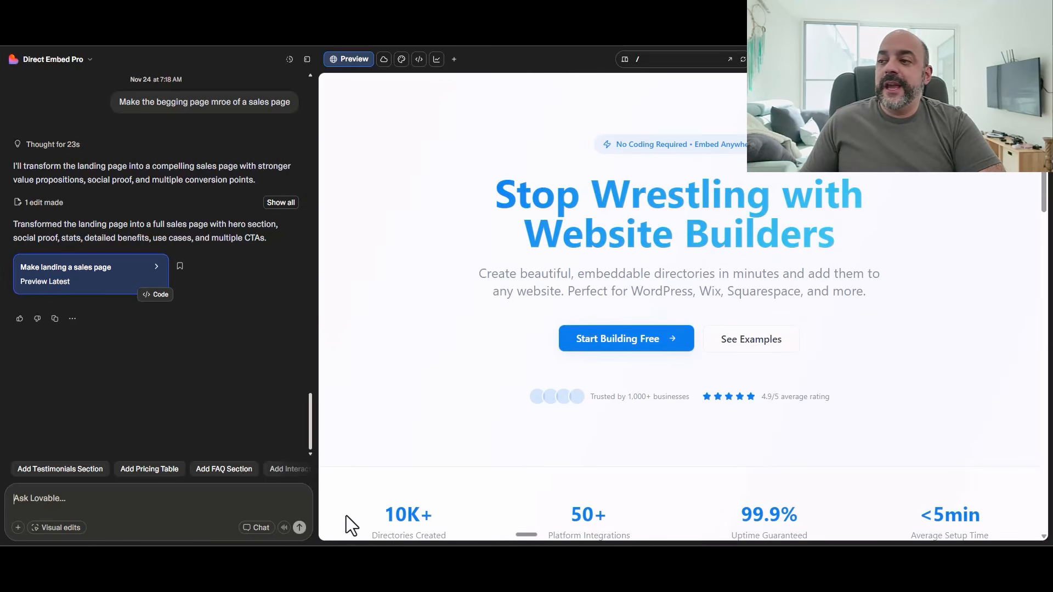
{"action": "left_click", "coordinate": [170, 494]}
{"action": "type", "text": "T"}
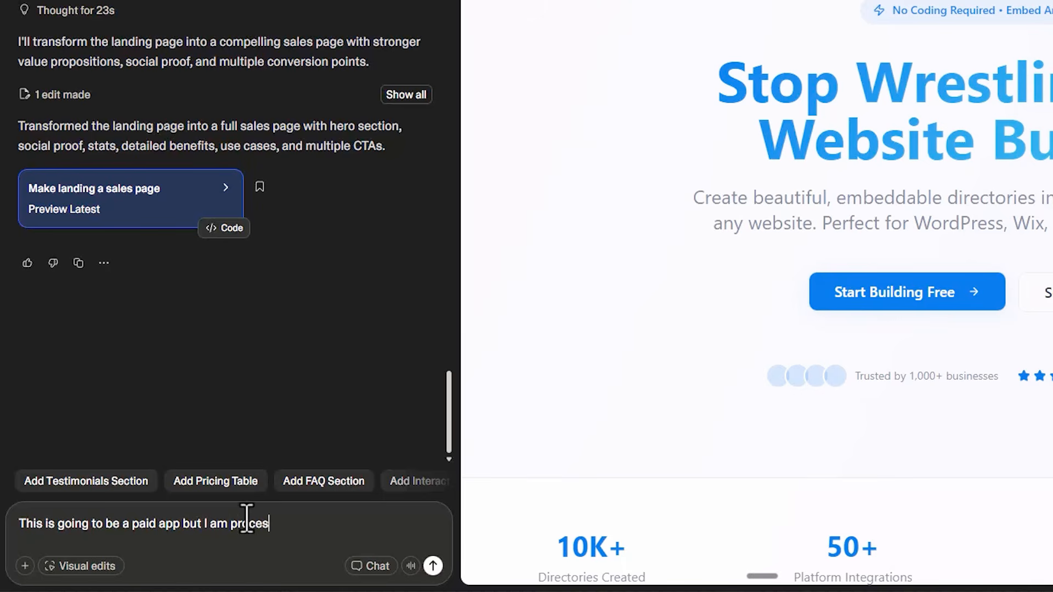
{"action": "type", "text": "sing the payment on"}
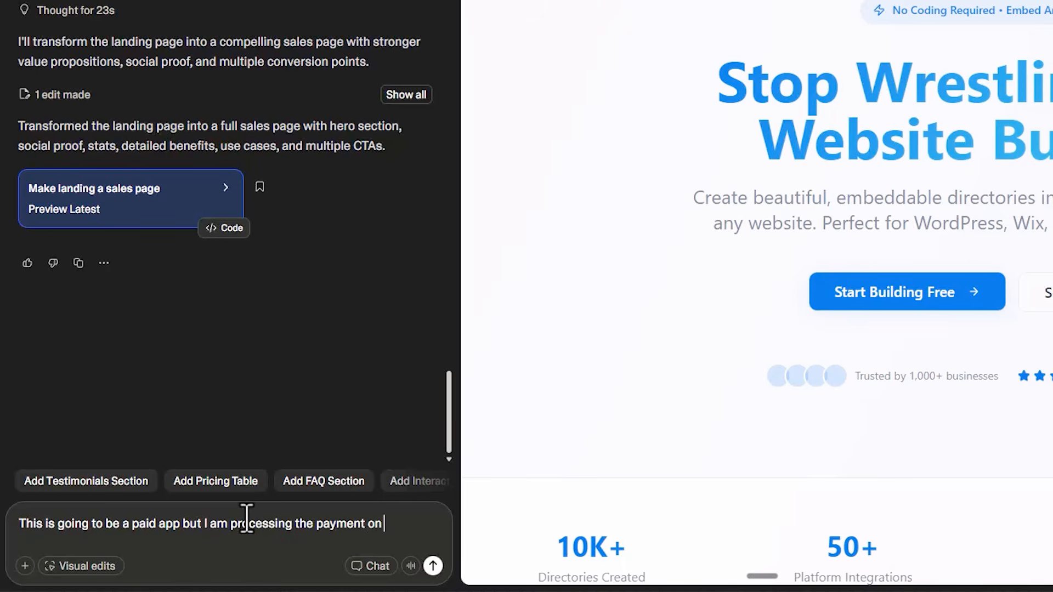
{"action": "type", "text": " highlevel plea"}
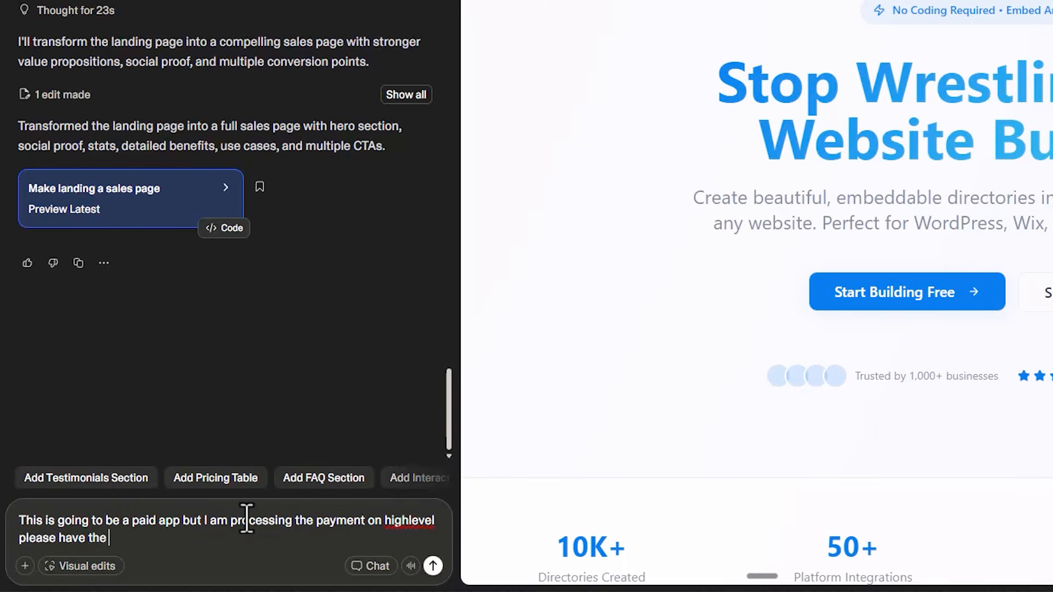
{"action": "type", "text": "se have the start building option Button Go to this webs"}
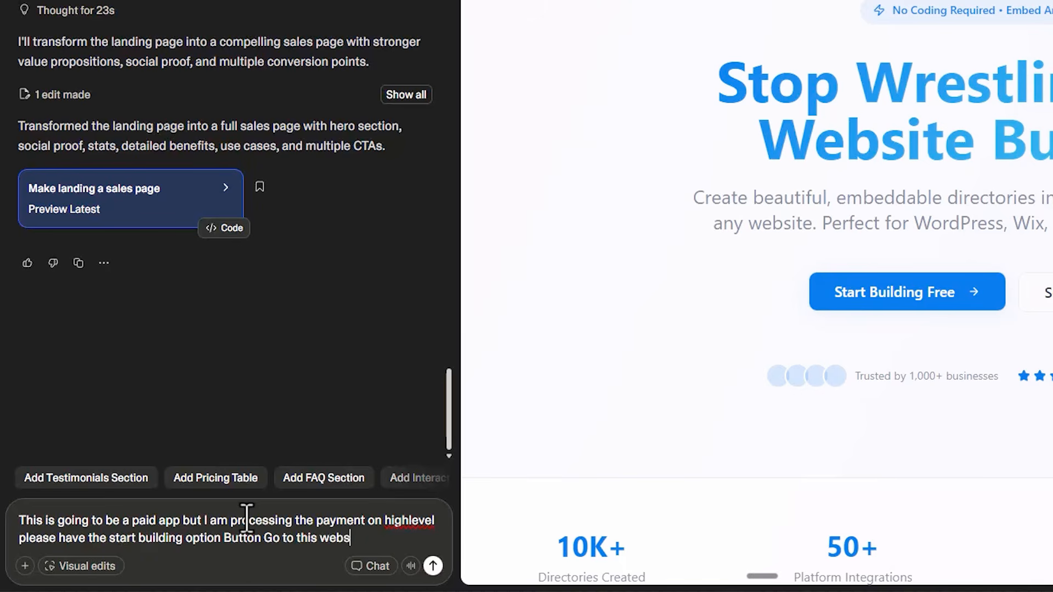
{"action": "type", "text": "ite address. Also note that no one can sign up directly here we will be sending memeb"}
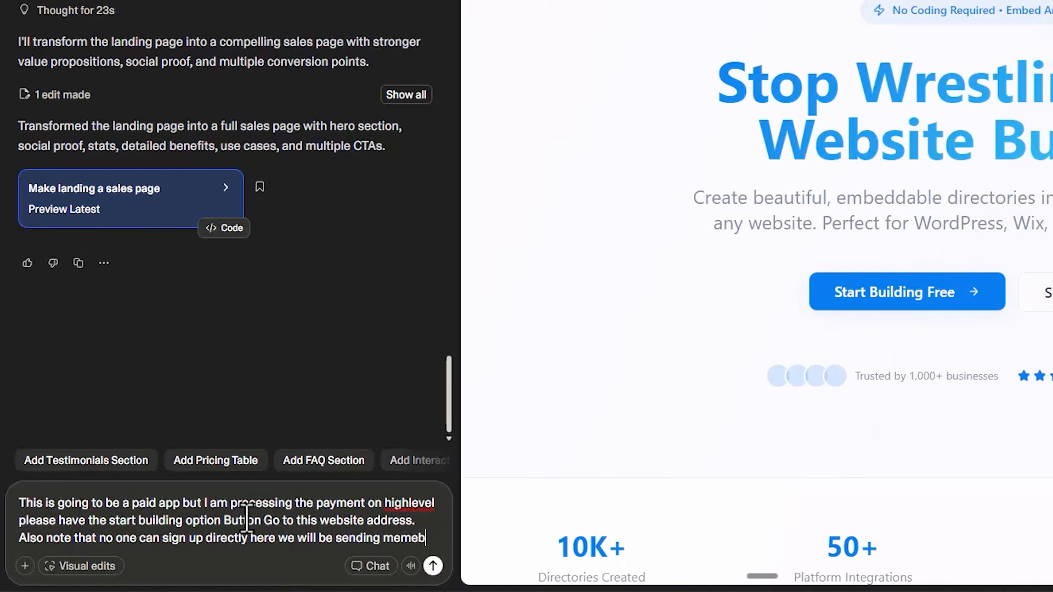
{"action": "type", "text": "rs t"}
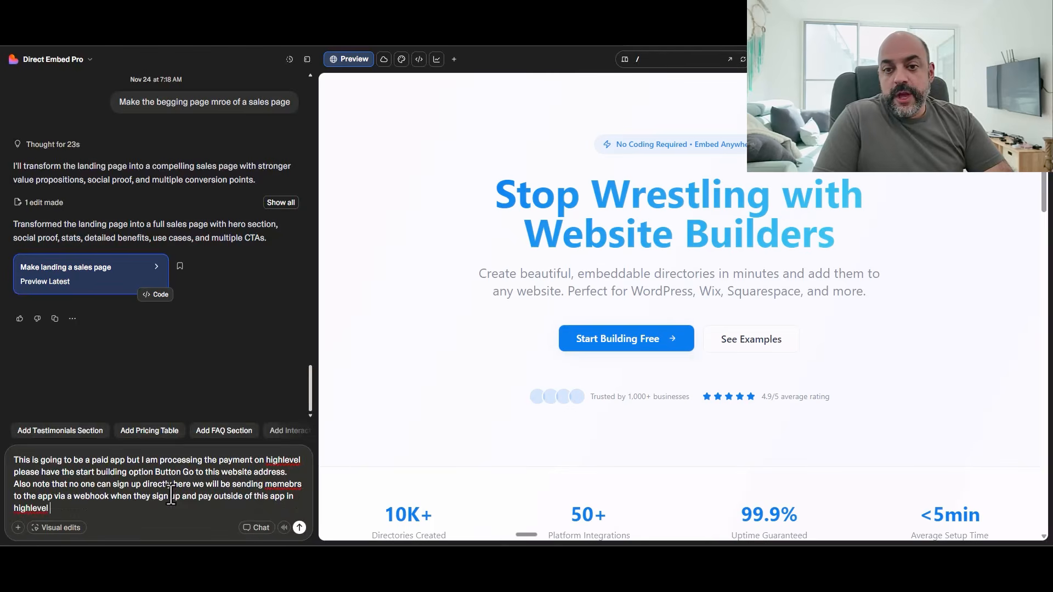
{"action": "key", "text": "Return"}
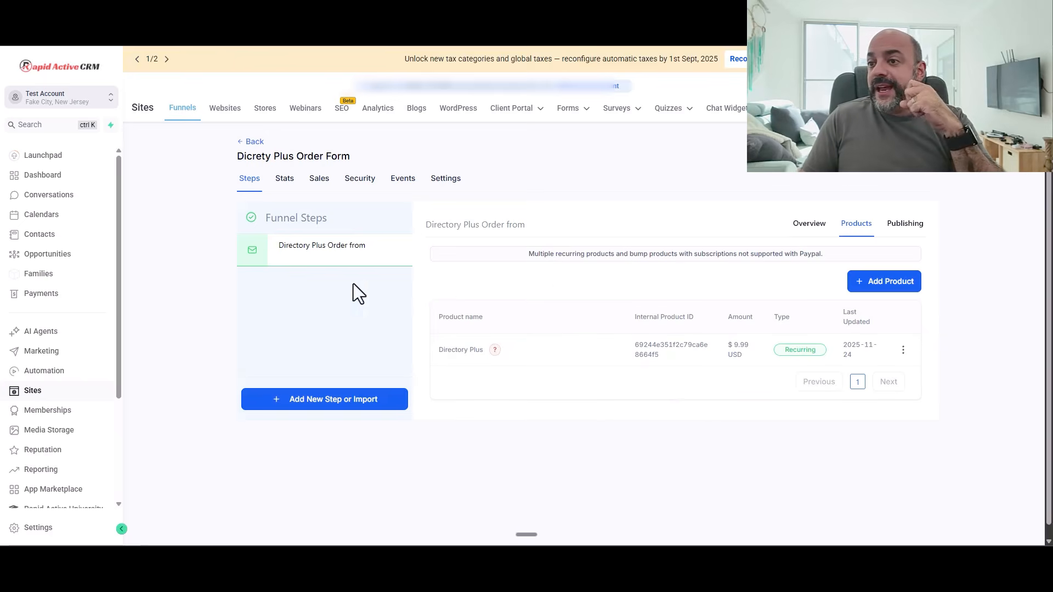
- Switch to Rapid Active CRM and create an automation workflow folder named "00. Directoryplus"
{"action": "left_click", "coordinate": [58, 372]}
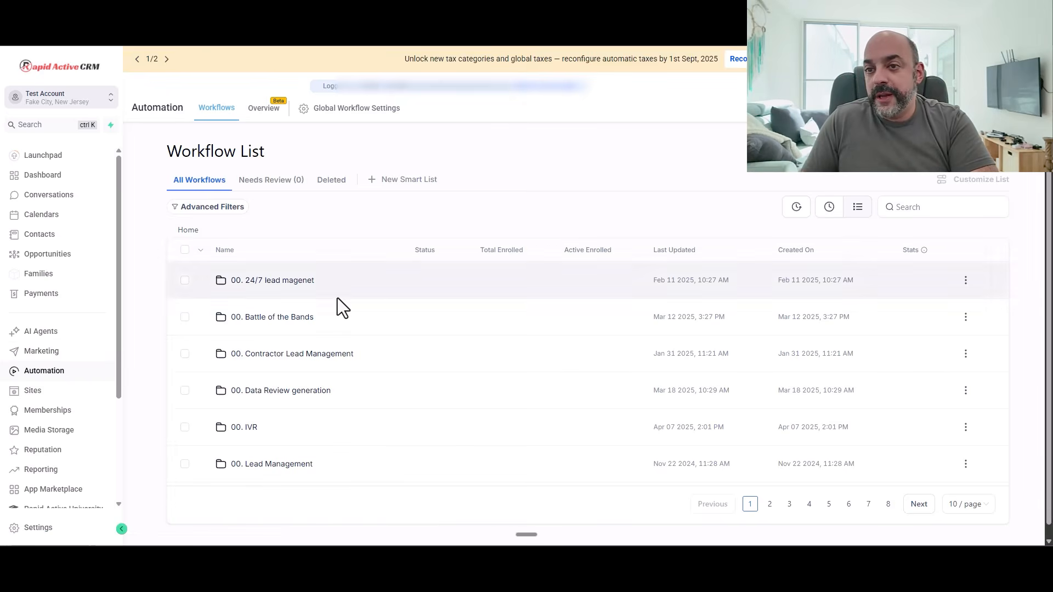
{"action": "left_click", "coordinate": [763, 171]}
{"action": "left_click", "coordinate": [574, 346]}
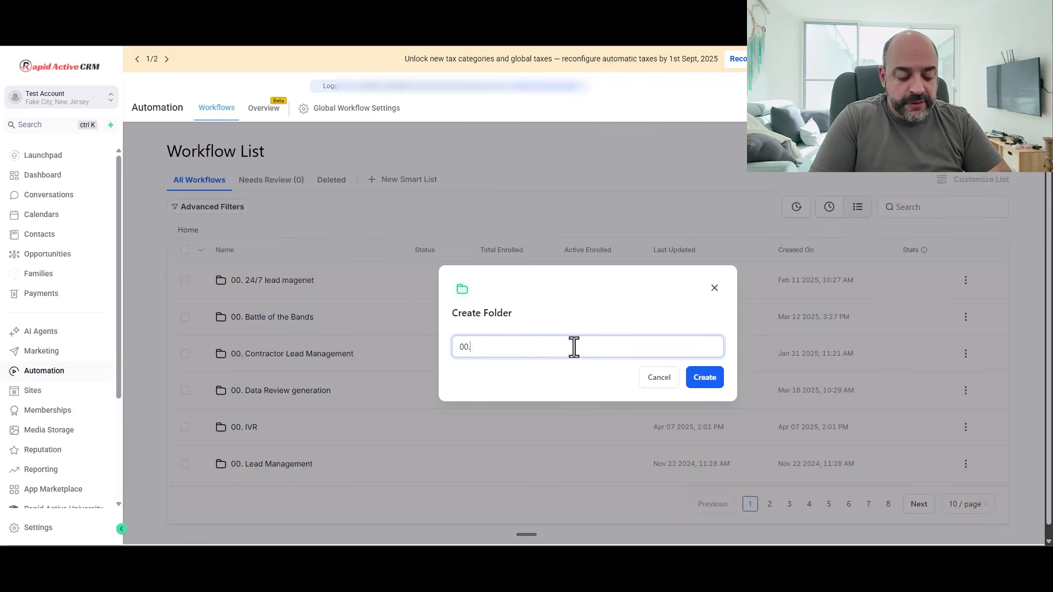
{"action": "type", "text": "00. Directorypk"}
{"action": "key", "text": "BackSpace"}
{"action": "type", "text": "lus"}
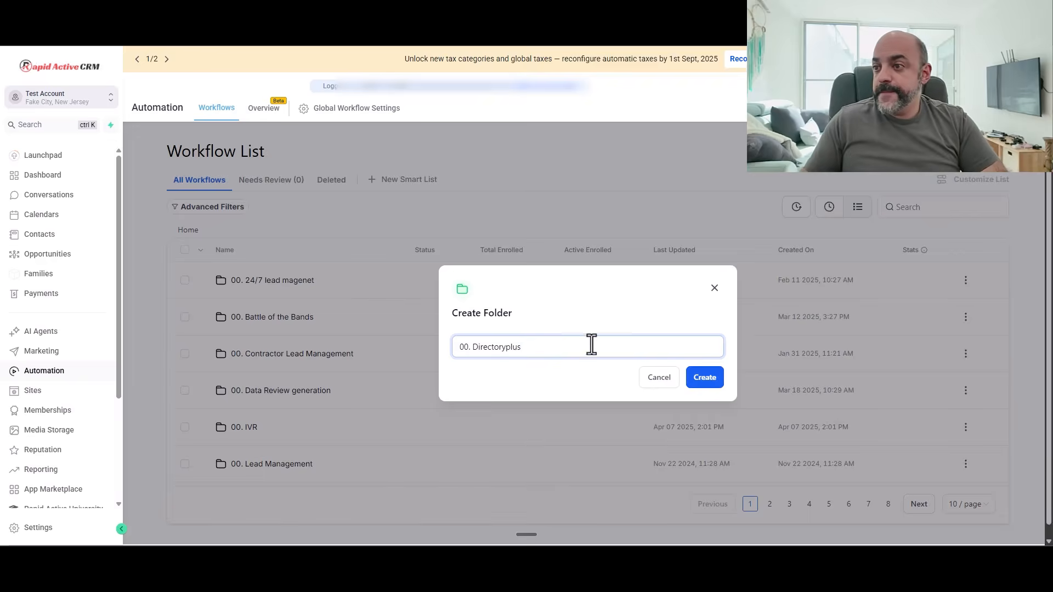
{"action": "left_click", "coordinate": [705, 378]}
- Create a new workflow inside the 00. Directoryplus folder and name it "D01. Create user"
{"action": "left_click", "coordinate": [254, 433]}
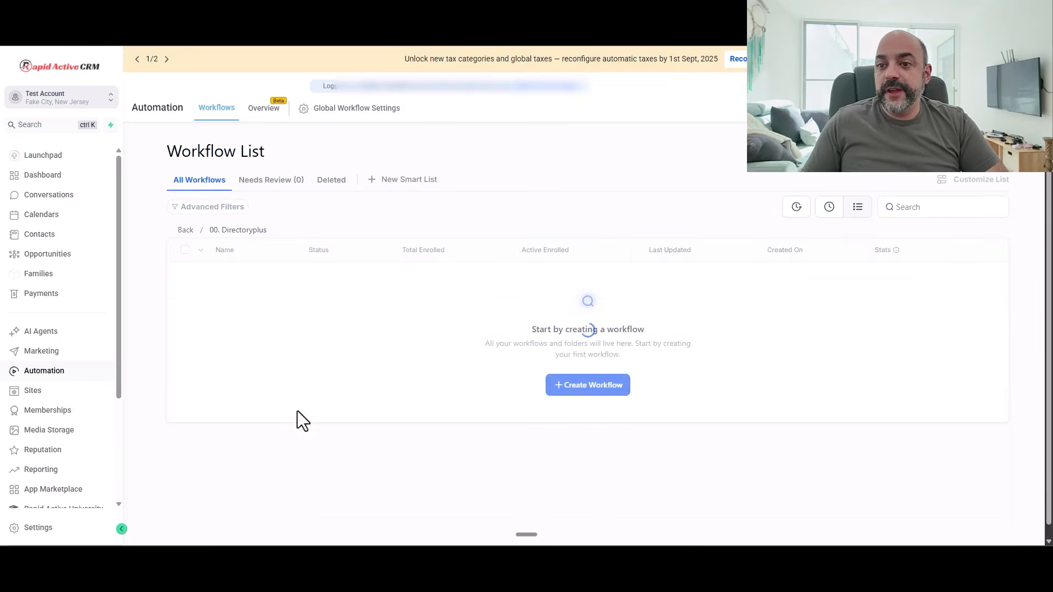
{"action": "left_click", "coordinate": [590, 388]}
{"action": "left_click", "coordinate": [405, 308]}
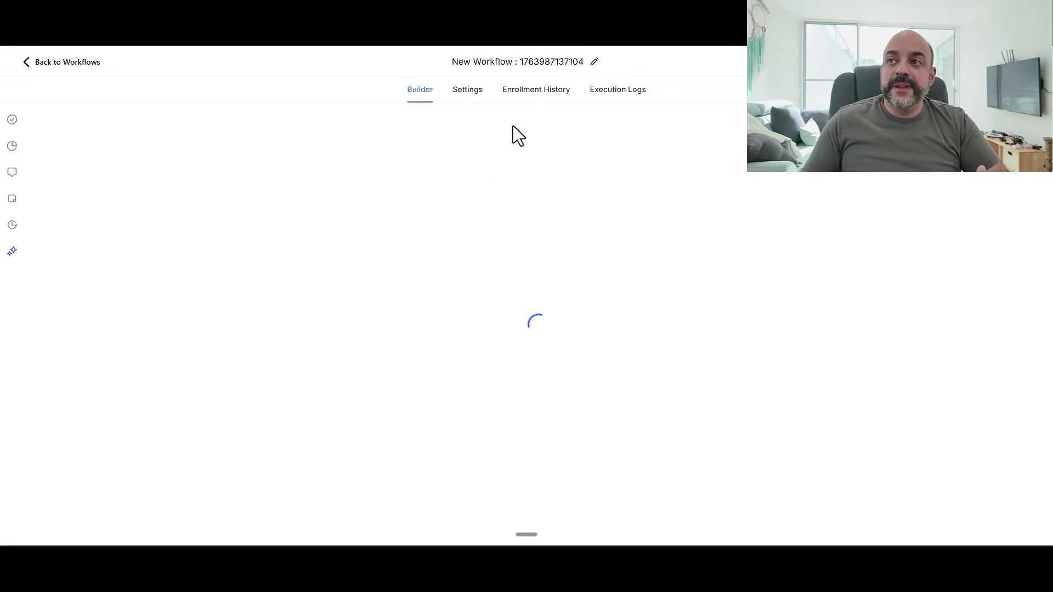
{"action": "left_click", "coordinate": [575, 60]}
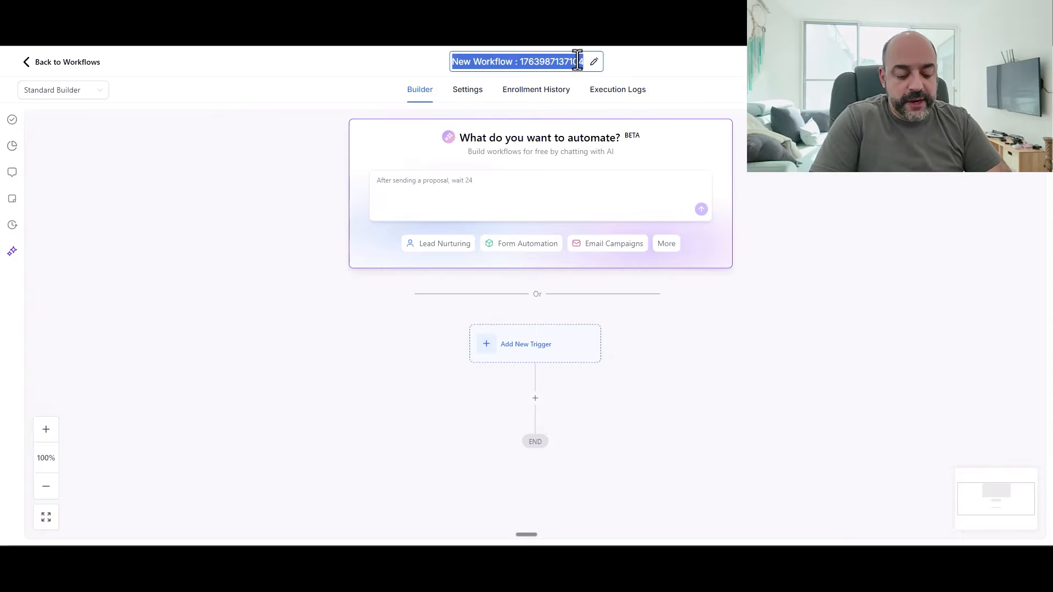
{"action": "type", "text": "D01. Creat"}
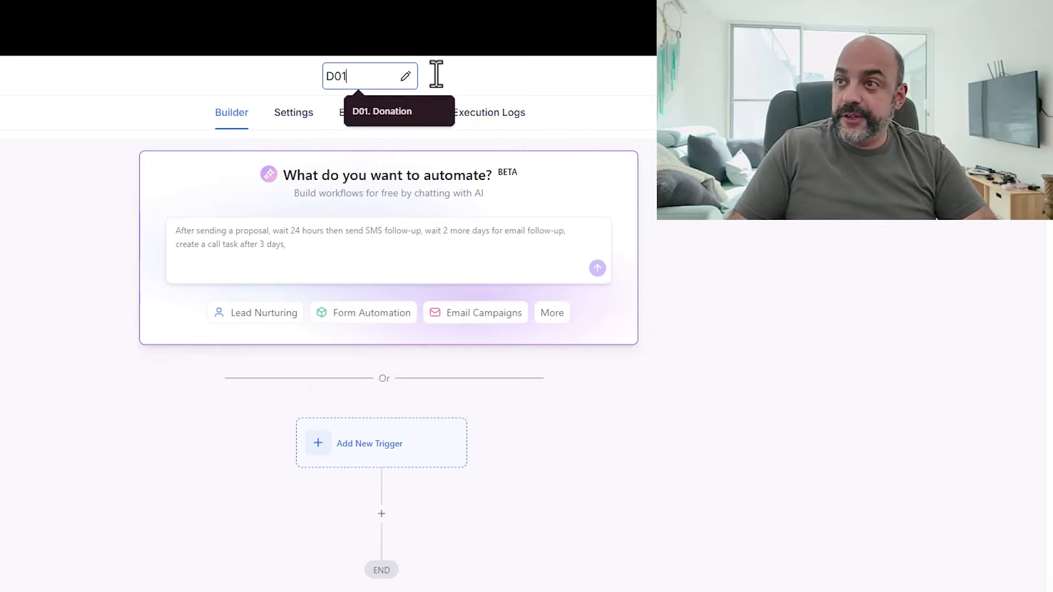
{"action": "type", "text": "e user"}
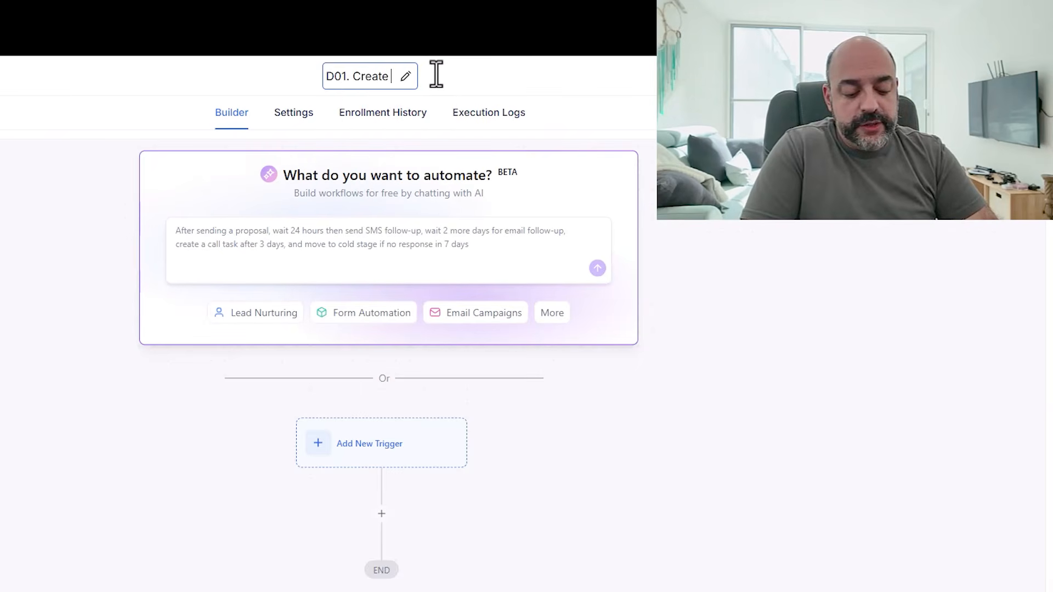
{"action": "key", "text": "Return"}
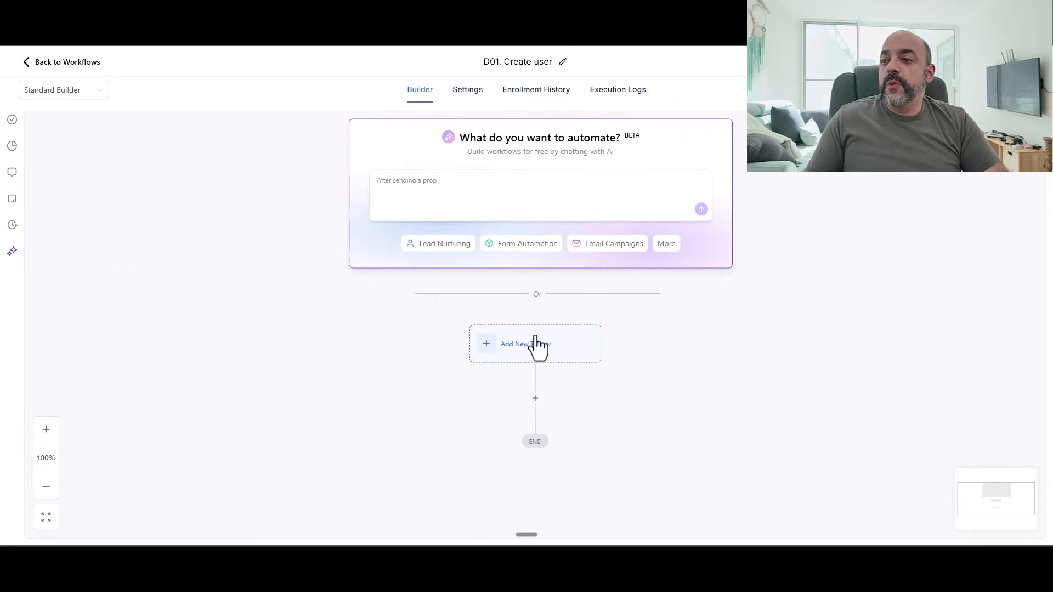
- Add a Payment Received trigger to the workflow and filter it to Global Product is Directory Plus
{"action": "scroll", "coordinate": [535, 337], "scroll_direction": "down", "scroll_amount": 2}
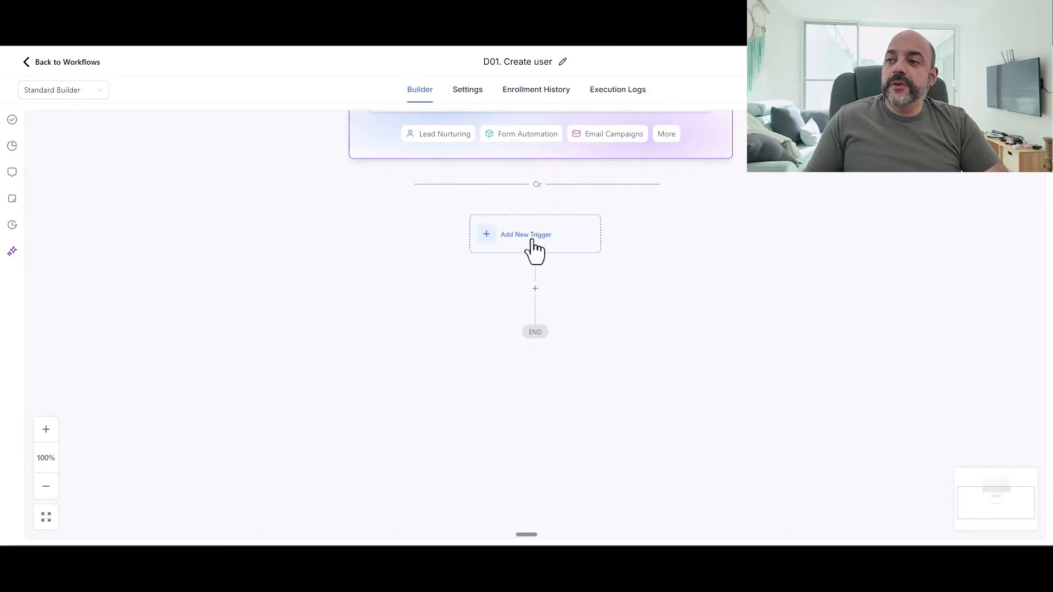
{"action": "left_click", "coordinate": [531, 234]}
{"action": "type", "text": "payment"}
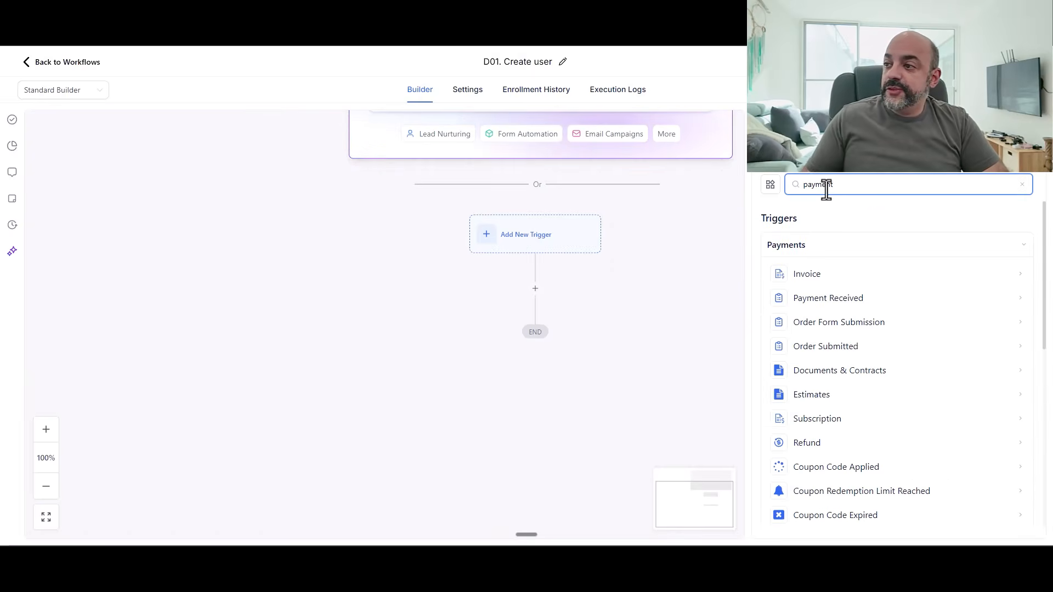
{"action": "left_click", "coordinate": [874, 302]}
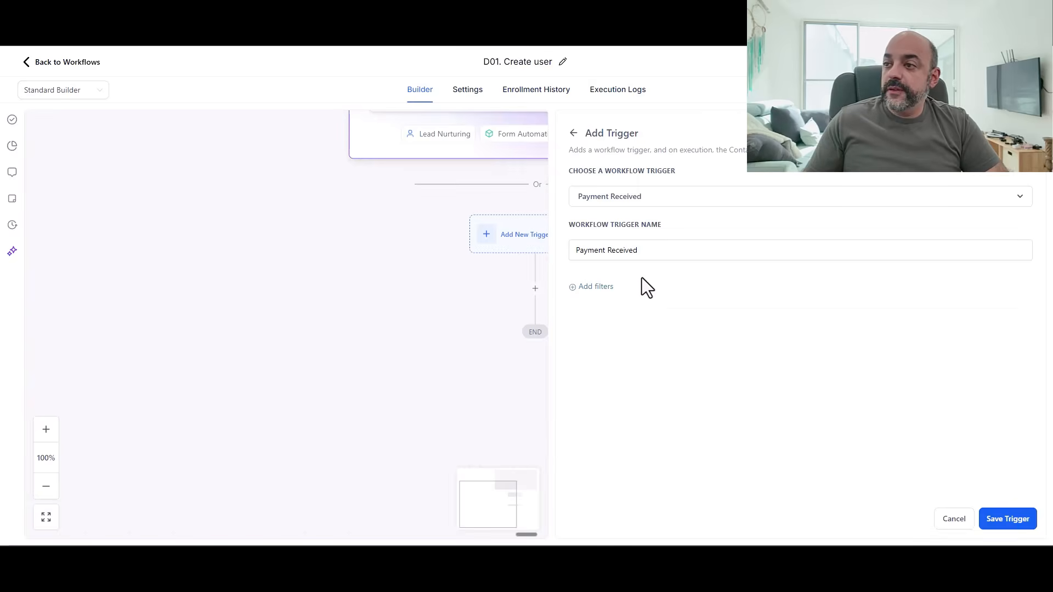
{"action": "left_click", "coordinate": [611, 300]}
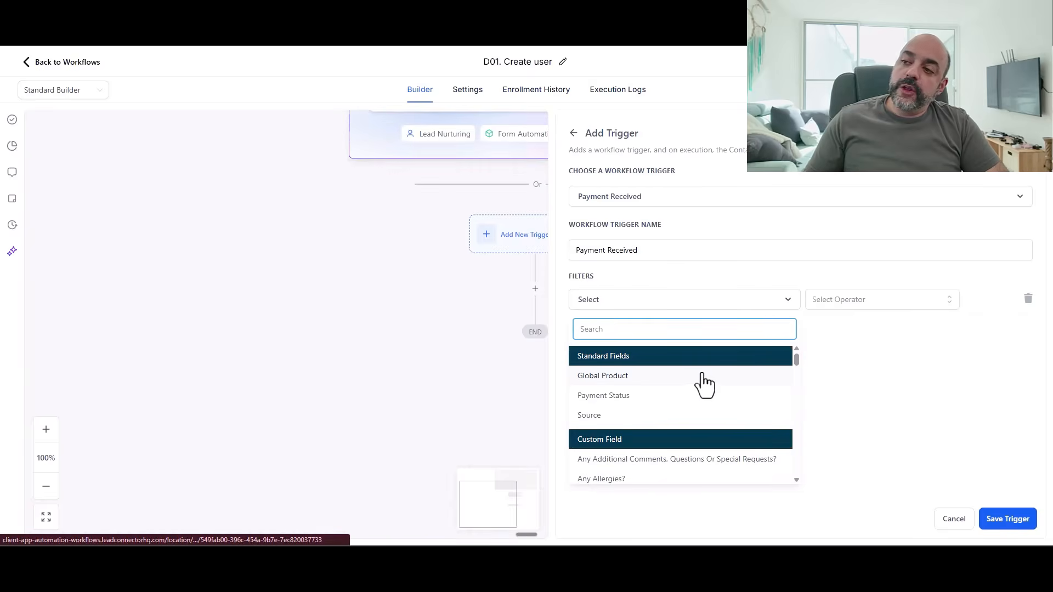
{"action": "left_click", "coordinate": [699, 375]}
{"action": "left_click", "coordinate": [880, 299]}
{"action": "left_click", "coordinate": [870, 324]}
{"action": "left_click", "coordinate": [911, 302]}
{"action": "scroll", "coordinate": [915, 354], "scroll_direction": "down", "scroll_amount": 5}
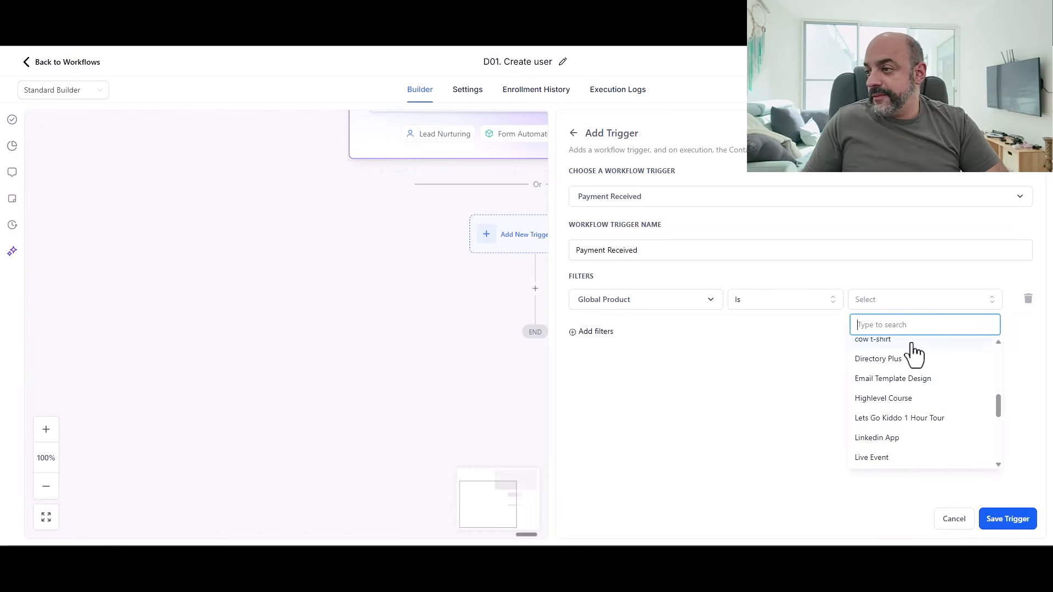
{"action": "left_click", "coordinate": [889, 352]}
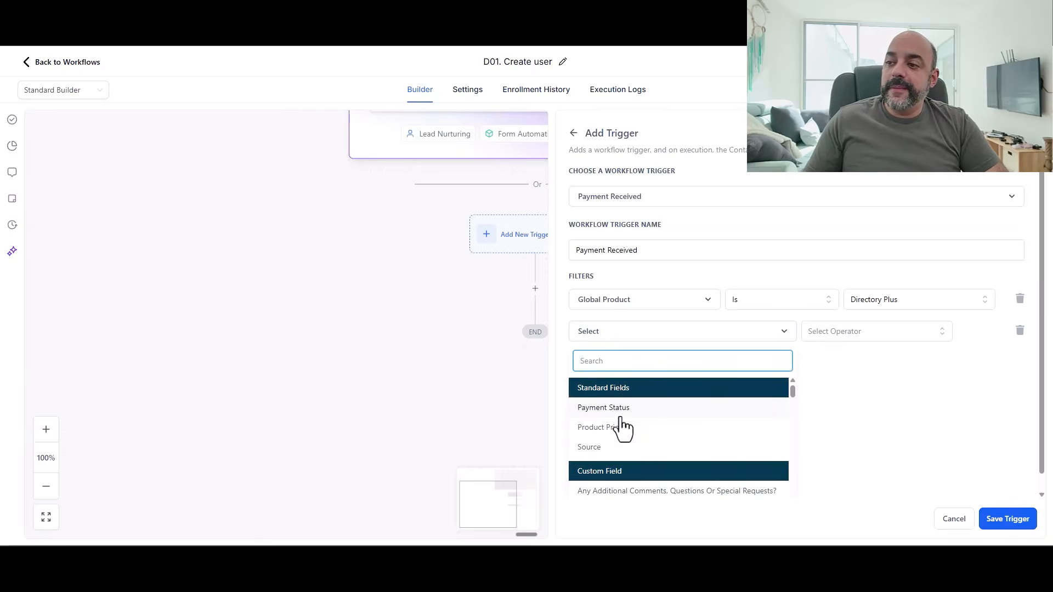
- Add a second filter requiring Payment Status is Success and save the Payment Received trigger
{"action": "left_click", "coordinate": [609, 408]}
{"action": "left_click", "coordinate": [872, 332]}
{"action": "left_click", "coordinate": [866, 356]}
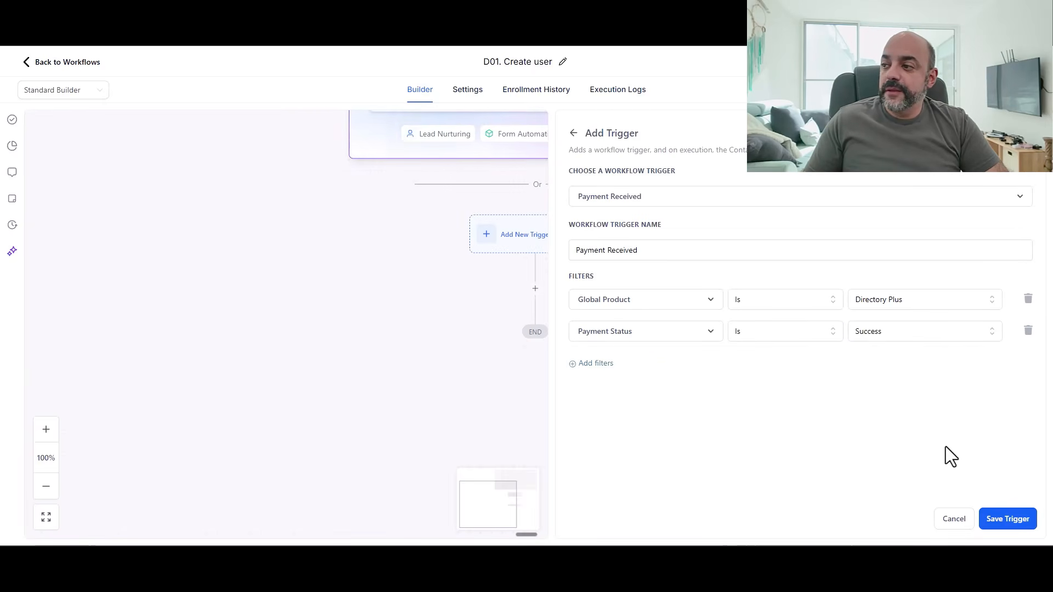
{"action": "left_click", "coordinate": [1006, 518]}
- Add an Add Contact Tag action with a new "directory plus" tag below the triggers and save it
{"action": "scroll", "coordinate": [581, 258], "scroll_direction": "down", "scroll_amount": 3}
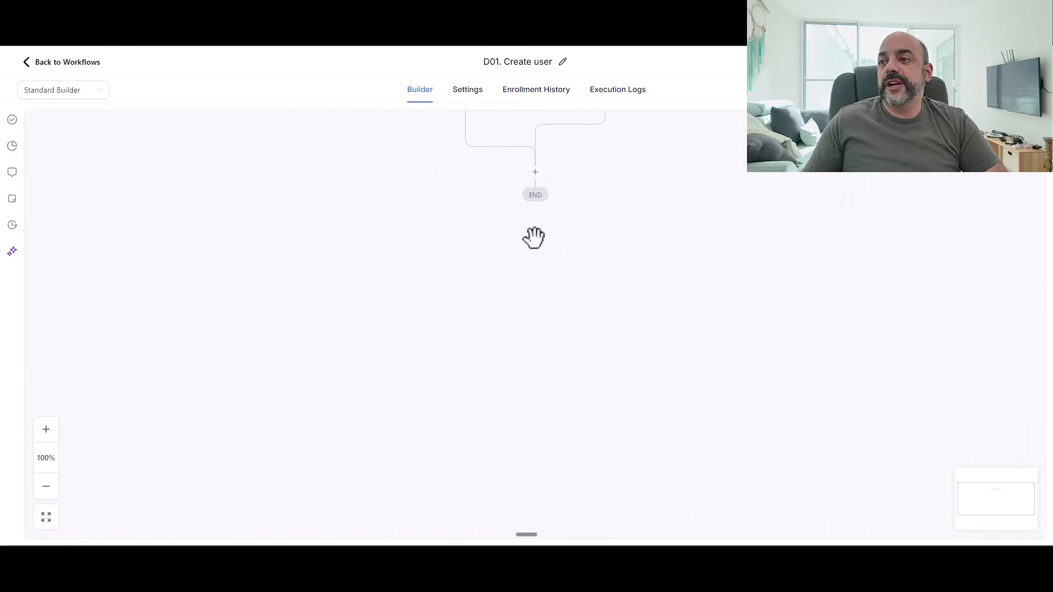
{"action": "left_click", "coordinate": [537, 179]}
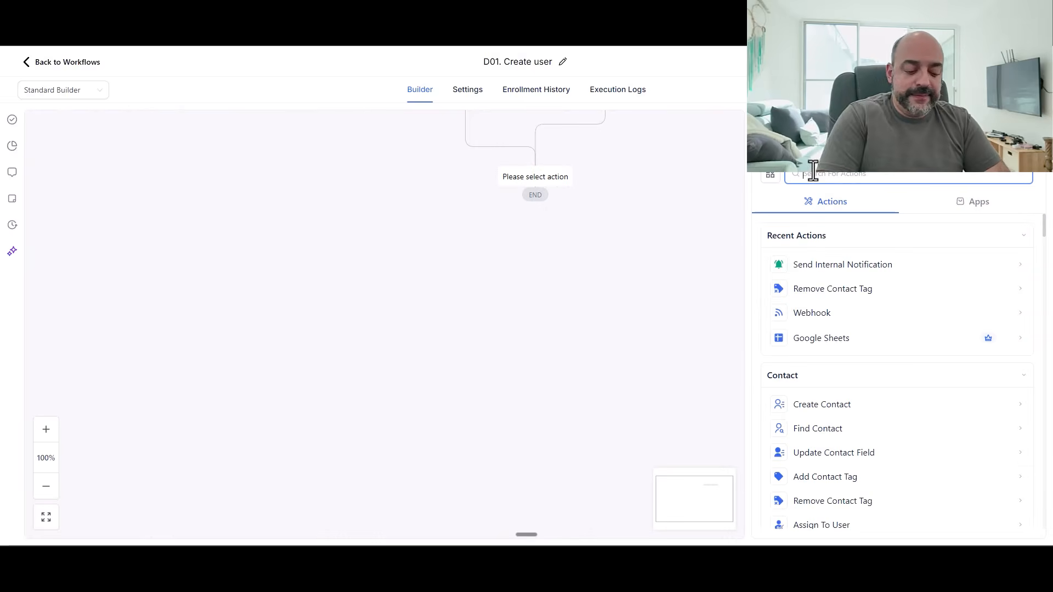
{"action": "type", "text": "tag"}
{"action": "left_click", "coordinate": [817, 265]}
{"action": "left_click", "coordinate": [817, 248]}
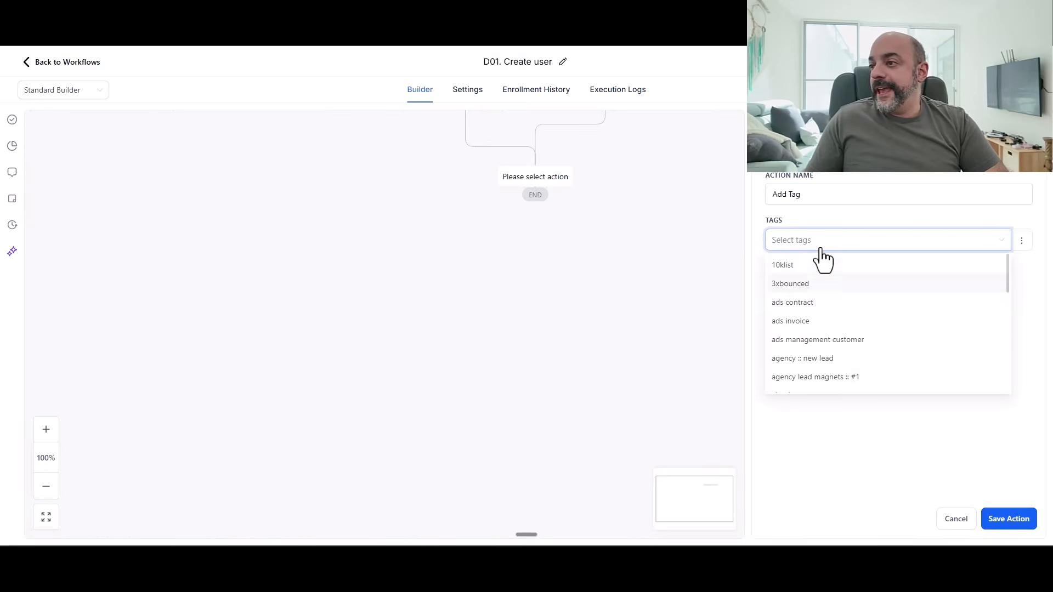
{"action": "type", "text": "directory plus"}
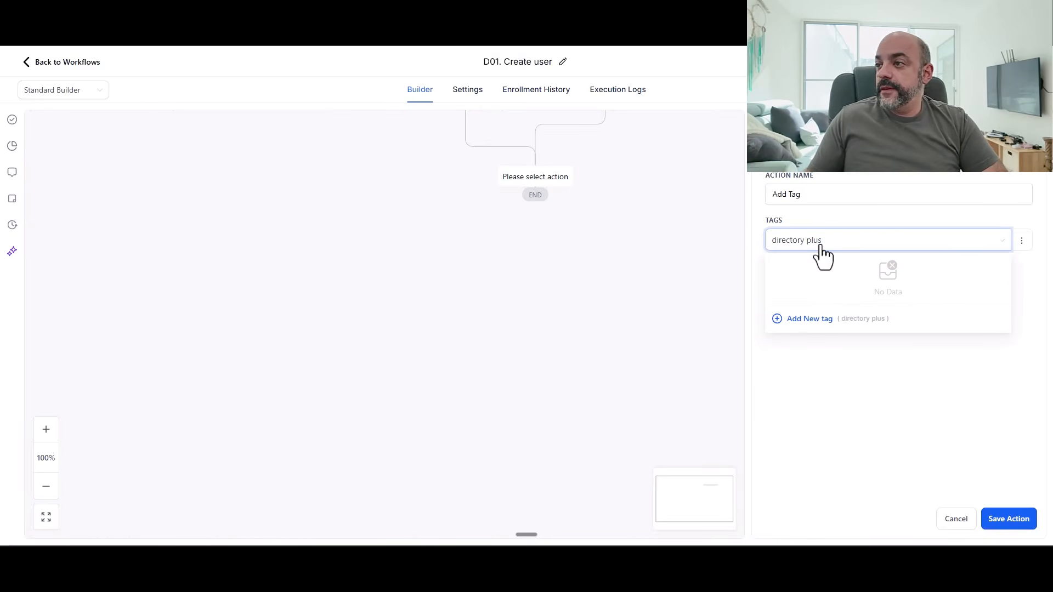
{"action": "left_click", "coordinate": [810, 318]}
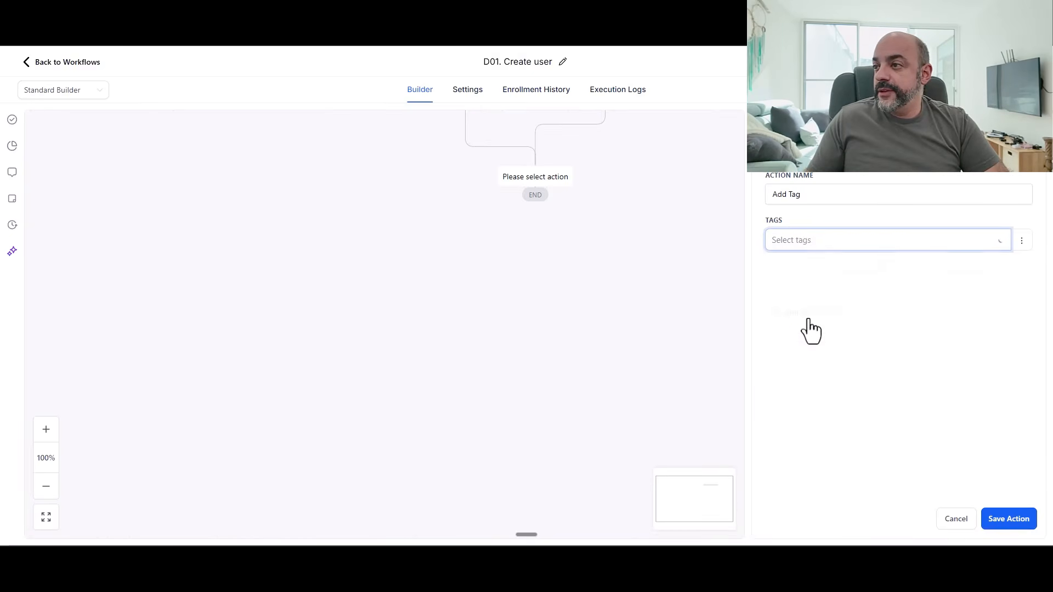
{"action": "left_click", "coordinate": [1007, 520]}
{"action": "left_click", "coordinate": [536, 242]}
{"action": "left_click", "coordinate": [828, 160]}
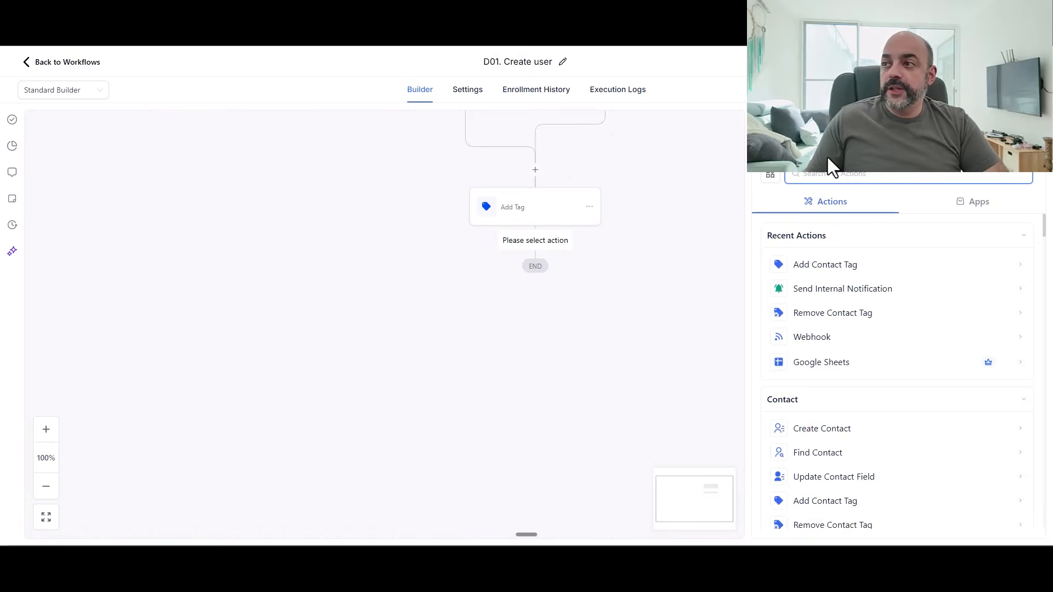
{"action": "type", "text": "webho"}
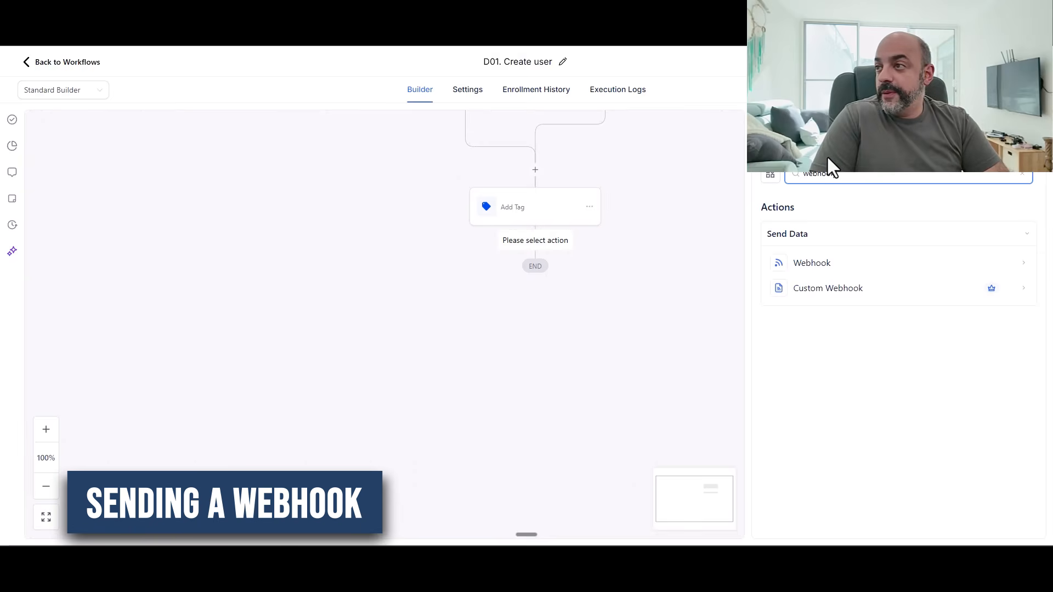
{"action": "type", "text": "ok"}
{"action": "left_click", "coordinate": [820, 262]}
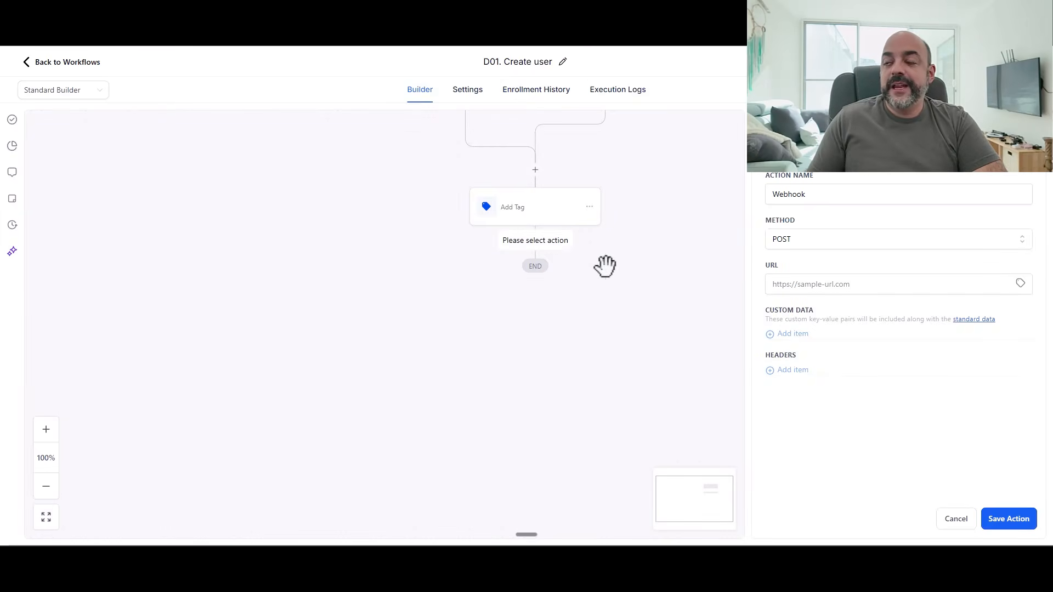
- Add and save a Contact Tag trigger filtered to Tag Added with a new "free directoryplus" tag
{"action": "scroll", "coordinate": [602, 257], "scroll_direction": "up", "scroll_amount": 3}
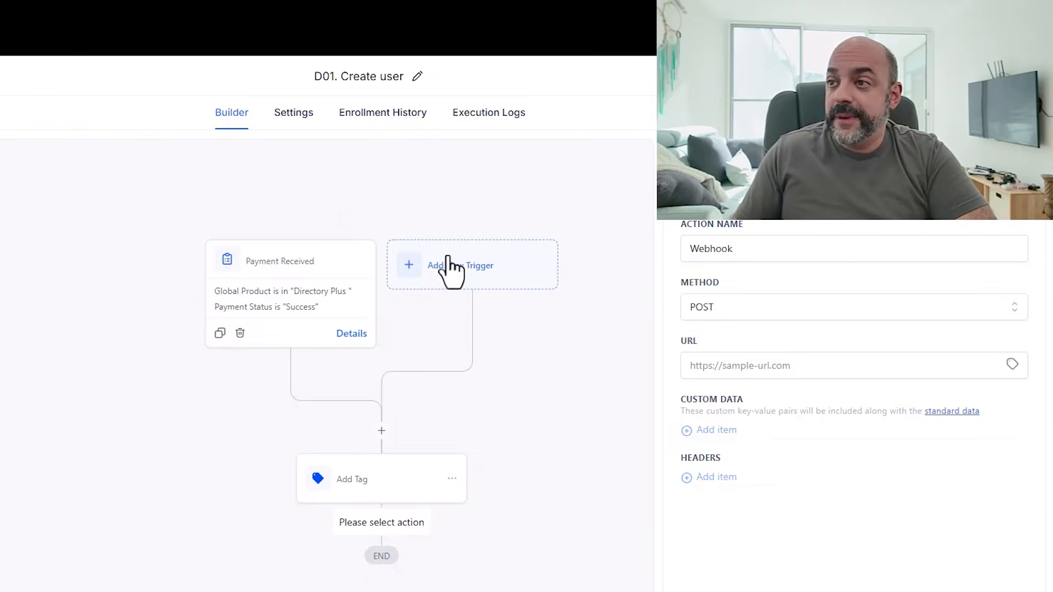
{"action": "left_click", "coordinate": [454, 274]}
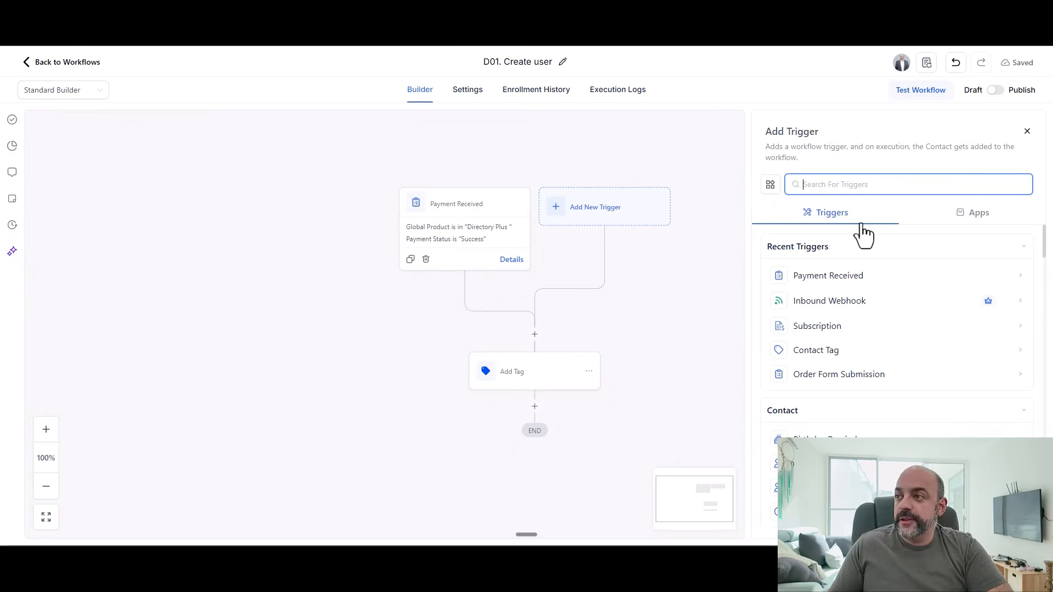
{"action": "type", "text": "tag"}
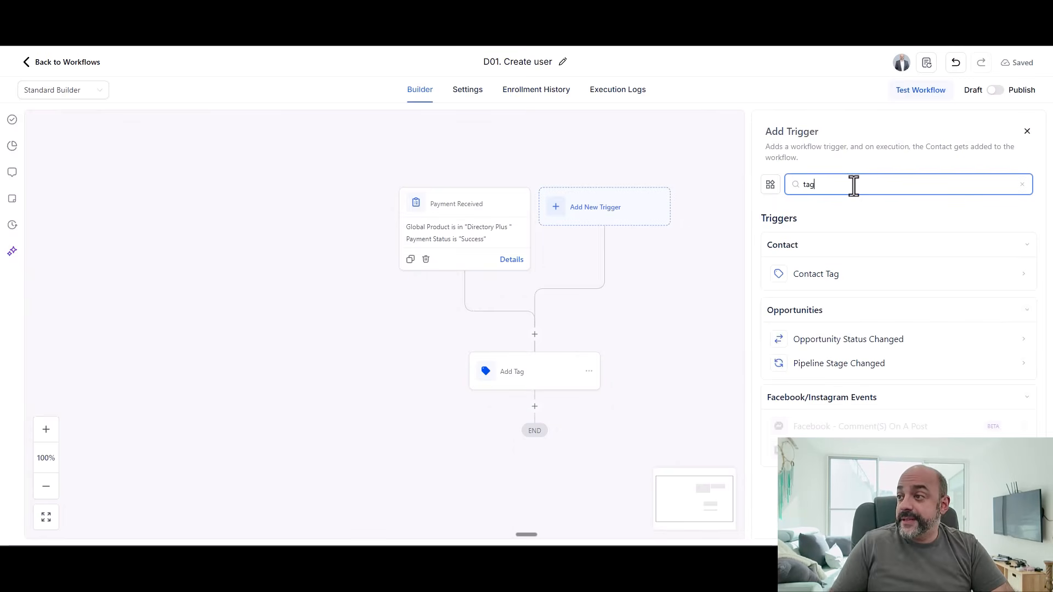
{"action": "left_click", "coordinate": [856, 274]}
{"action": "left_click", "coordinate": [602, 287]}
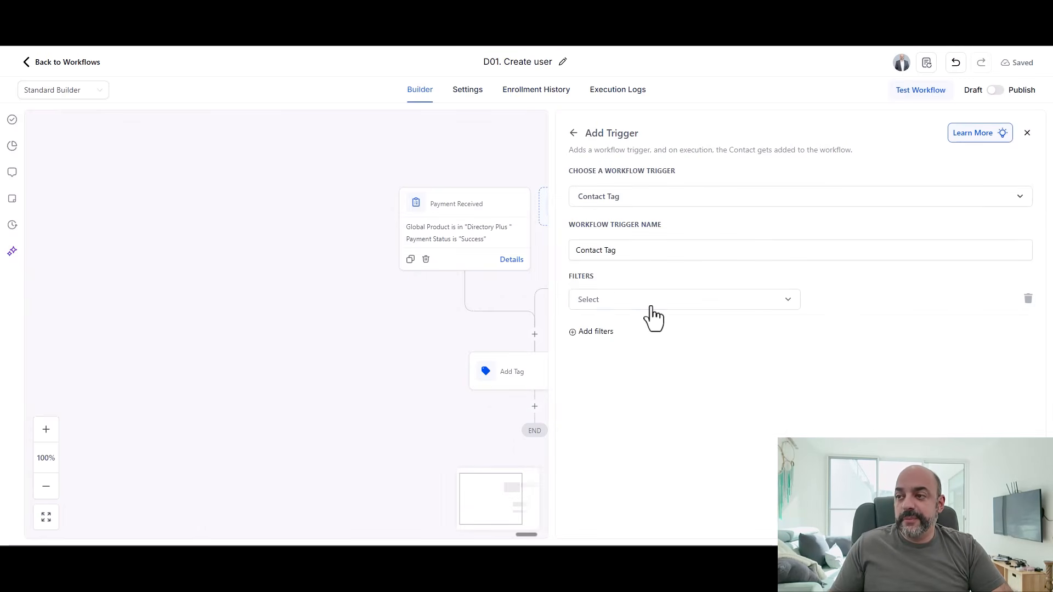
{"action": "left_click", "coordinate": [650, 301]}
{"action": "left_click", "coordinate": [625, 378]}
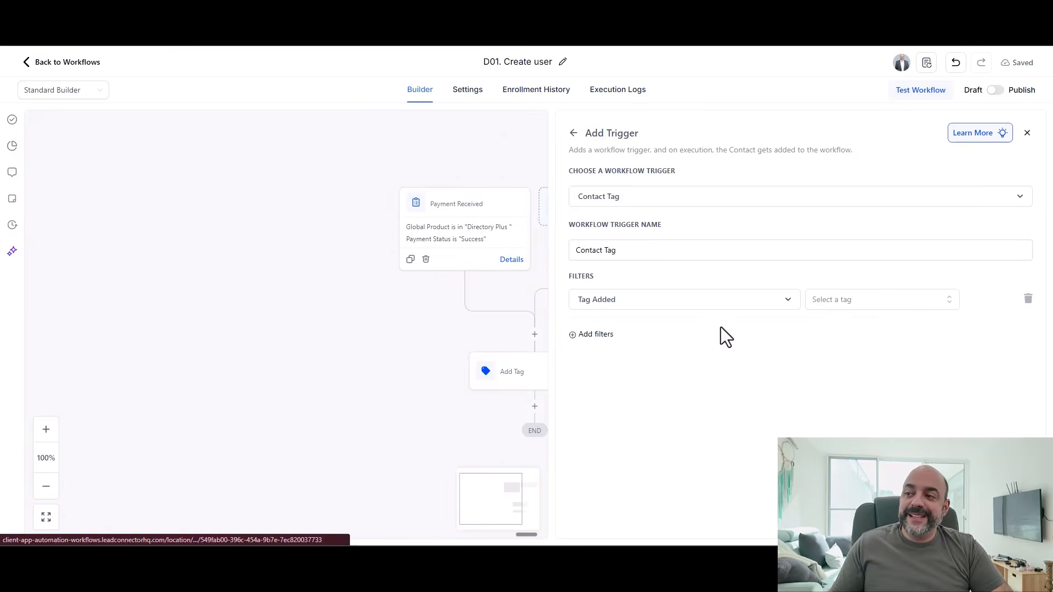
{"action": "left_click", "coordinate": [855, 299]}
{"action": "type", "text": "free di"}
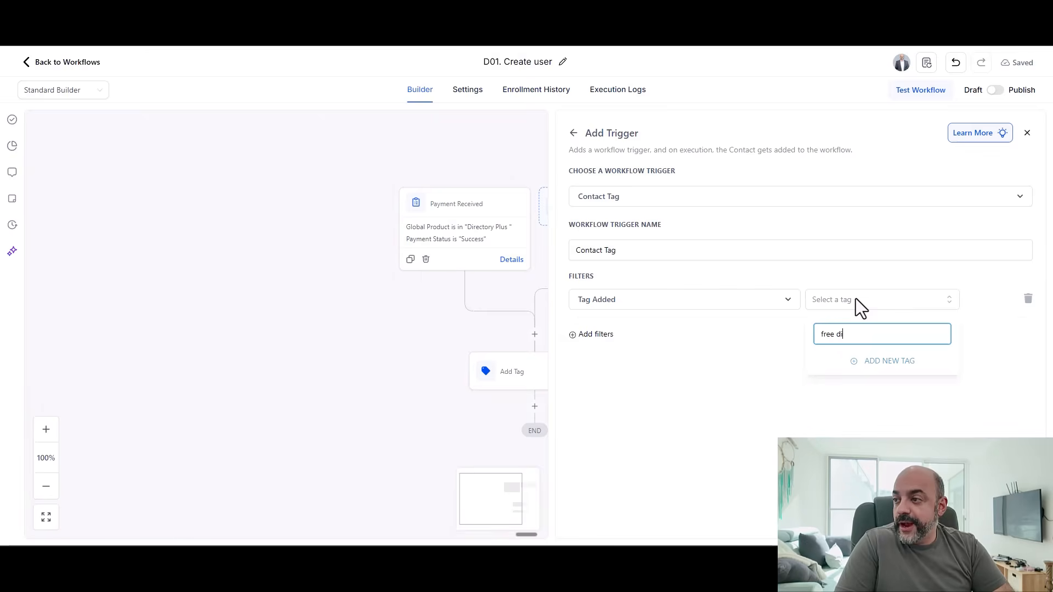
{"action": "left_click", "coordinate": [870, 362]}
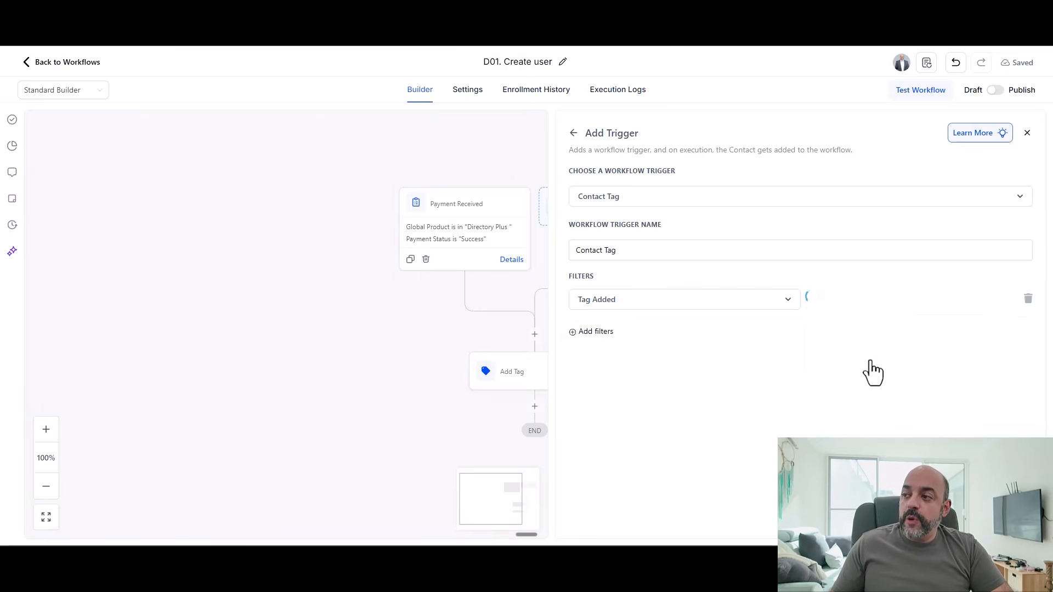
{"action": "left_click", "coordinate": [1000, 525]}
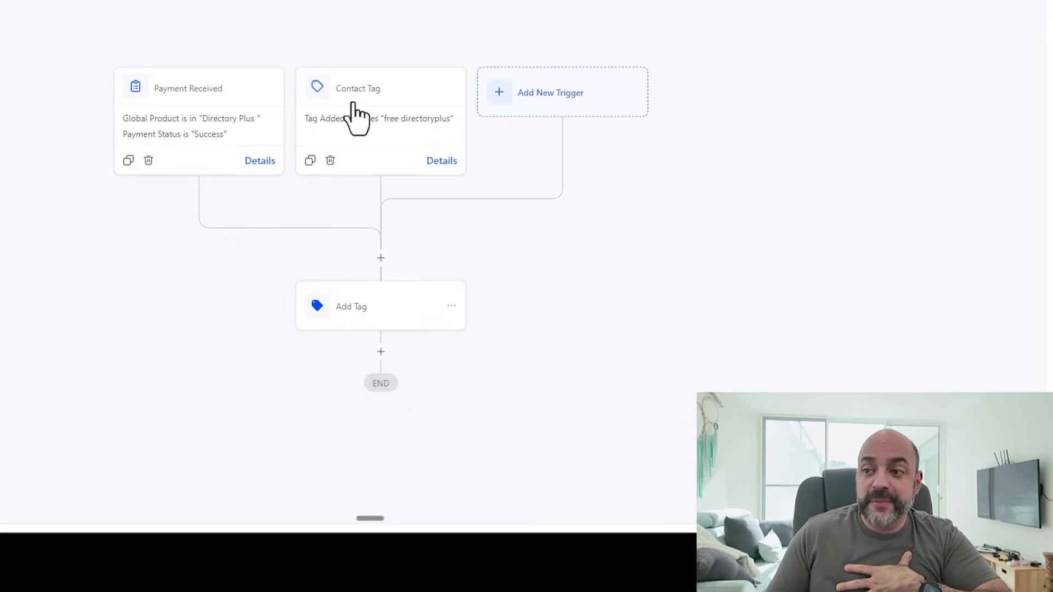
- Check the tag set in the Add Tag action and start a Webhook action right below it
{"action": "left_click", "coordinate": [370, 312]}
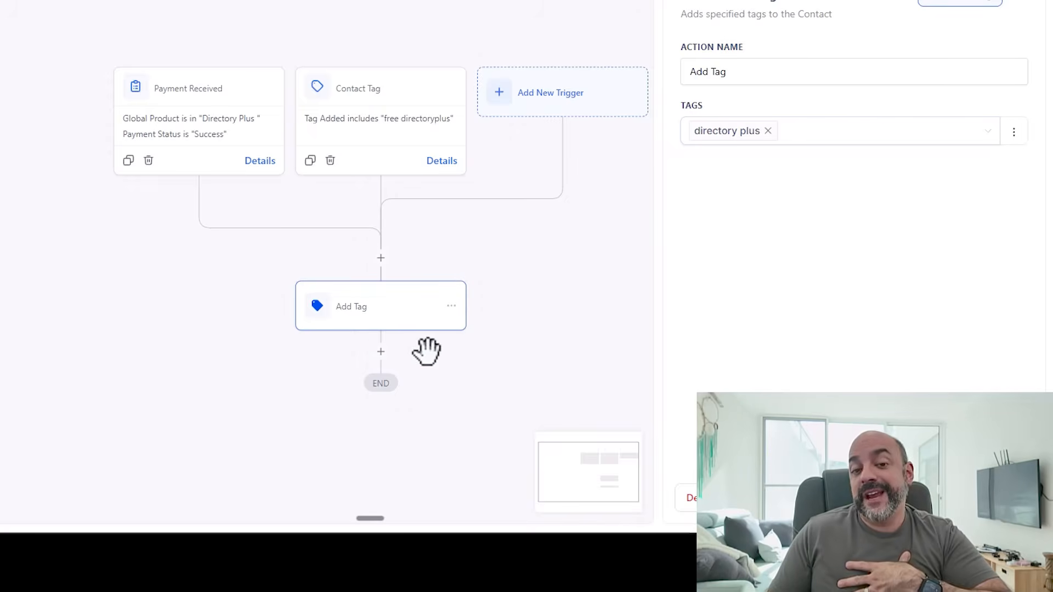
{"action": "left_click", "coordinate": [923, 501]}
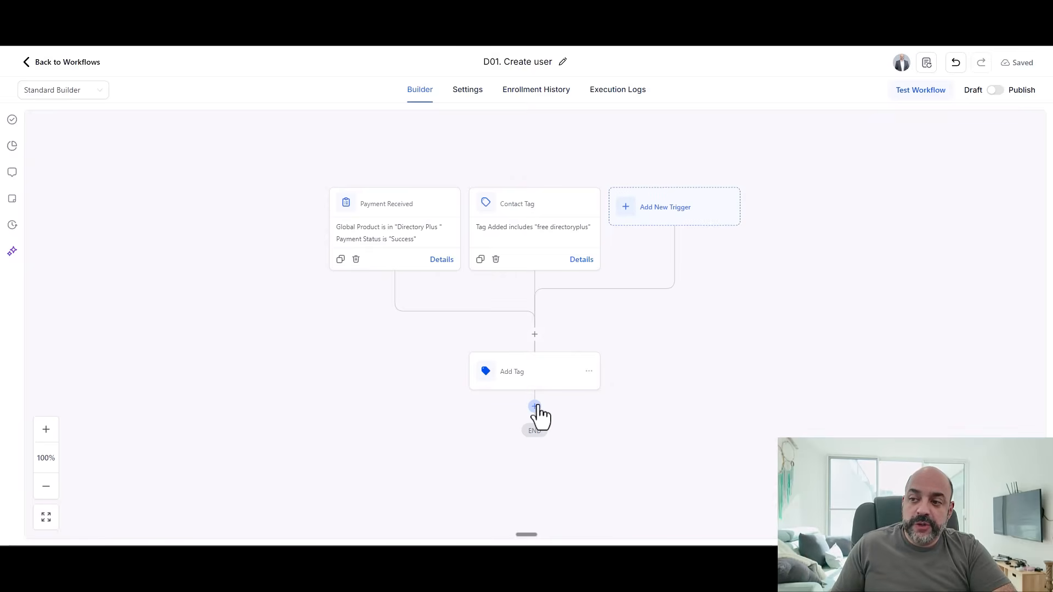
{"action": "left_click", "coordinate": [535, 407]}
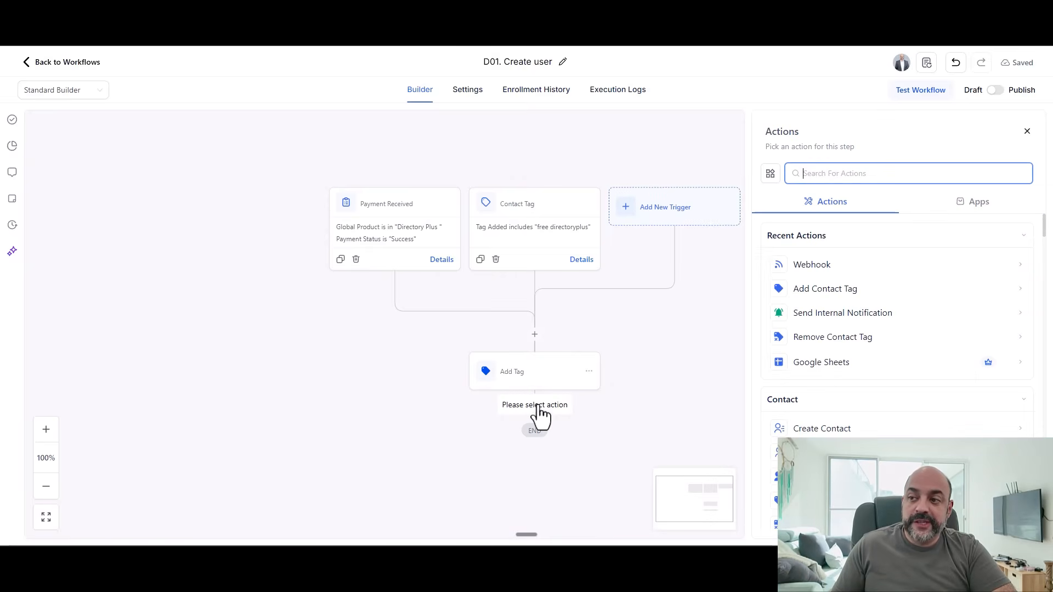
{"action": "left_click", "coordinate": [829, 265]}
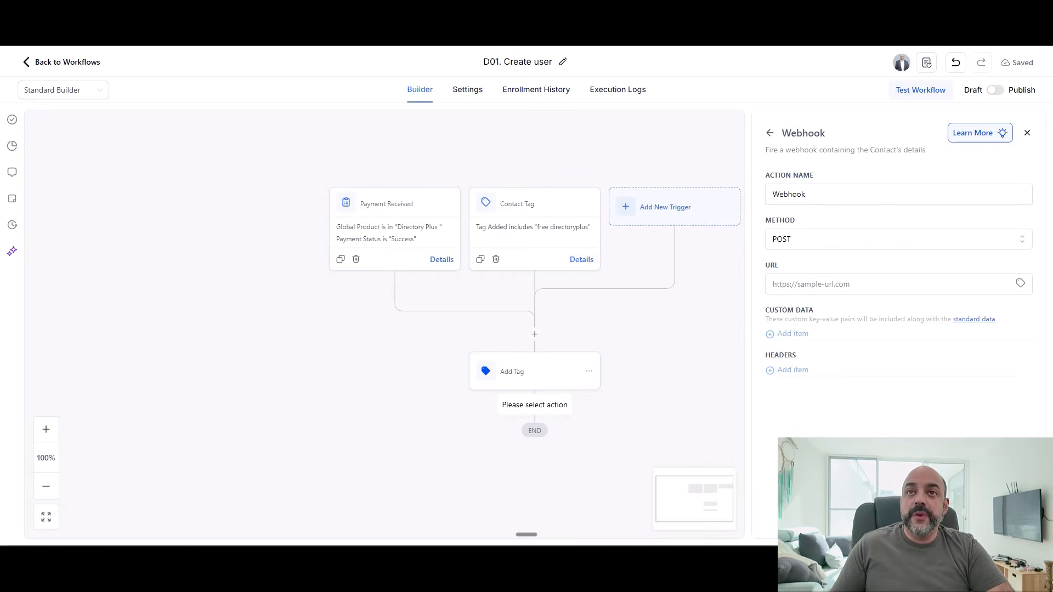
- Duplicate the workflow's browser tab and open the Dicrety Plus Order Form funnel from the 00. Directory Plus App folder there
{"action": "right_click", "coordinate": [98, 48]}
{"action": "left_click", "coordinate": [187, 84]}
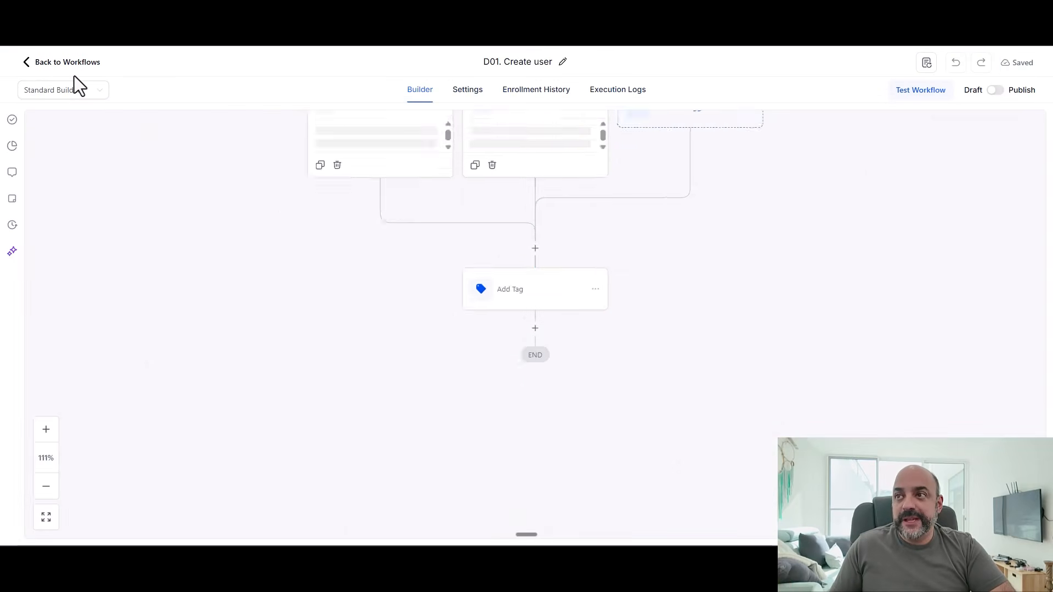
{"action": "left_click", "coordinate": [44, 62]}
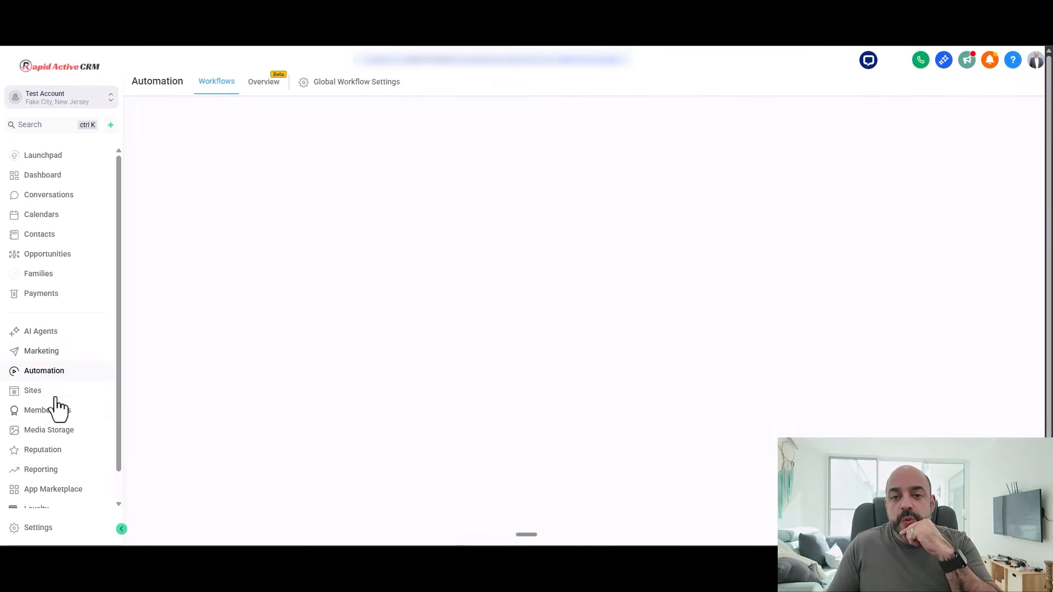
{"action": "left_click", "coordinate": [55, 393]}
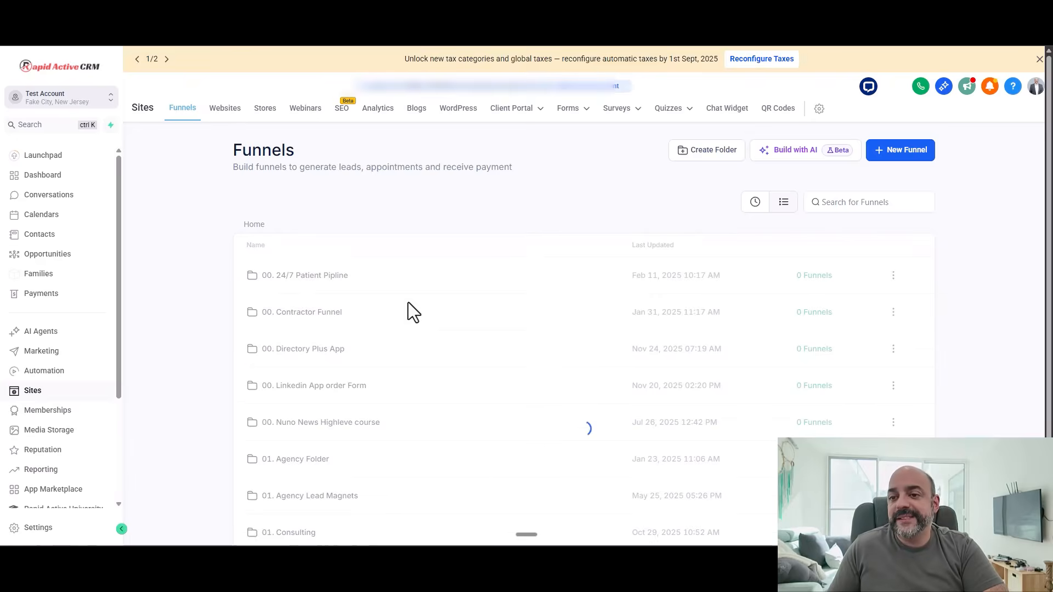
{"action": "scroll", "coordinate": [384, 308], "scroll_direction": "down", "scroll_amount": 1}
{"action": "left_click", "coordinate": [337, 300]}
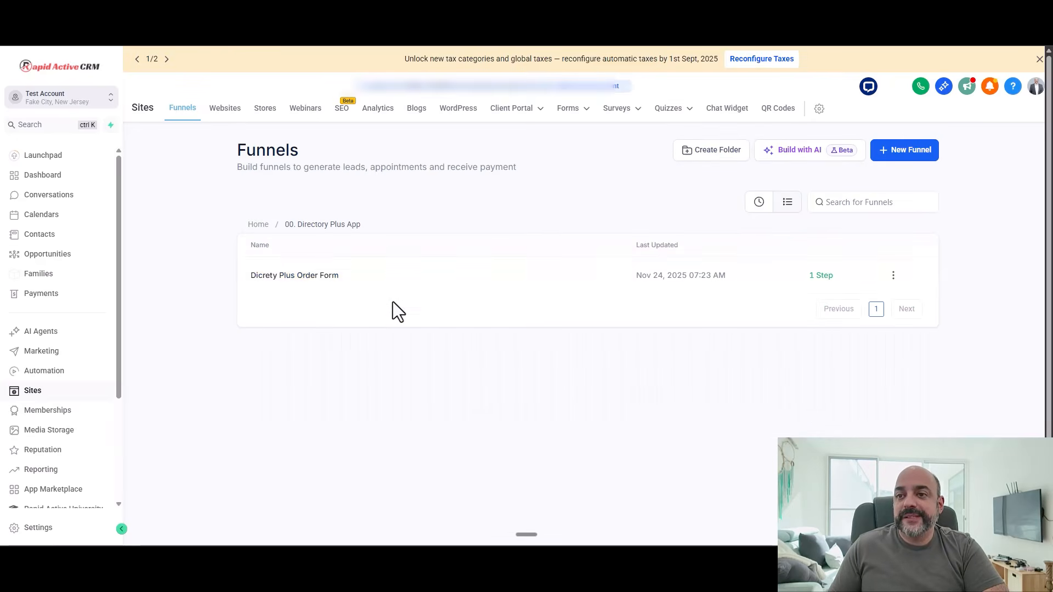
{"action": "left_click", "coordinate": [337, 278]}
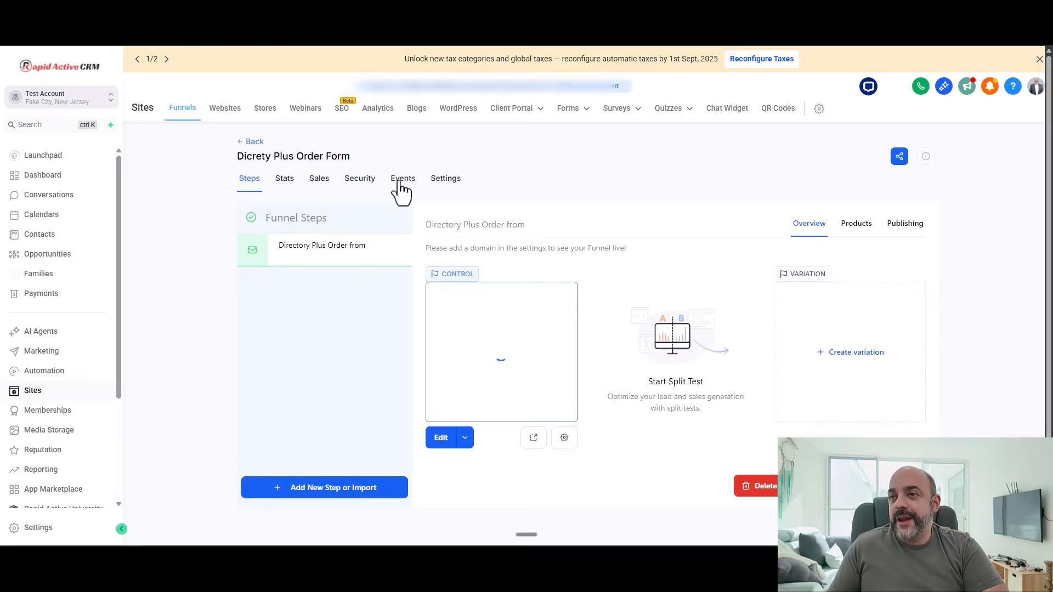
- Set the funnel's domain to mircogreens.automatedmarketer.live in its settings and save
{"action": "left_click", "coordinate": [455, 181]}
{"action": "left_click", "coordinate": [684, 266]}
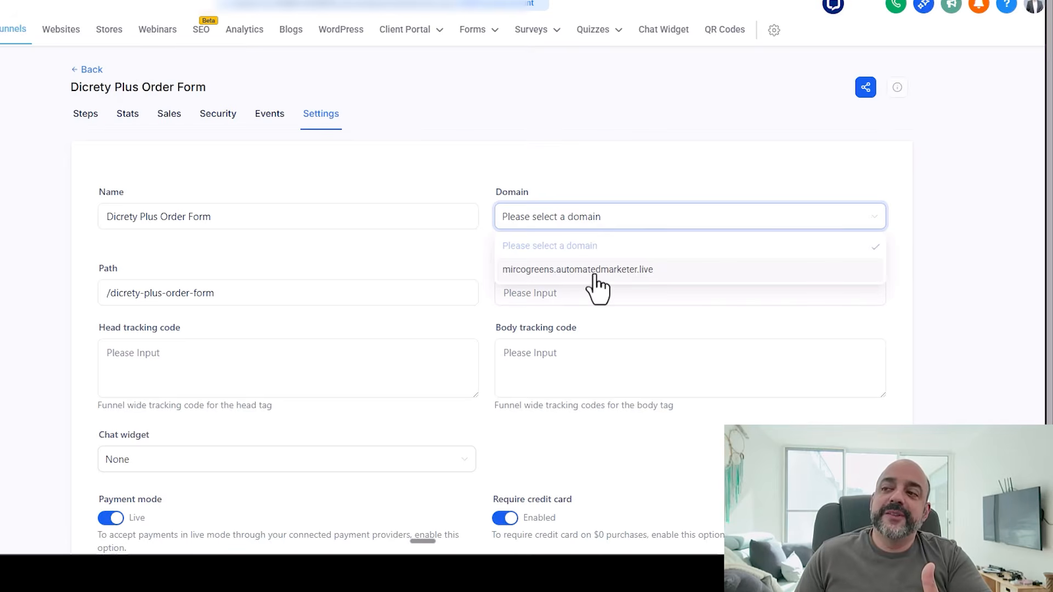
{"action": "left_click", "coordinate": [594, 276]}
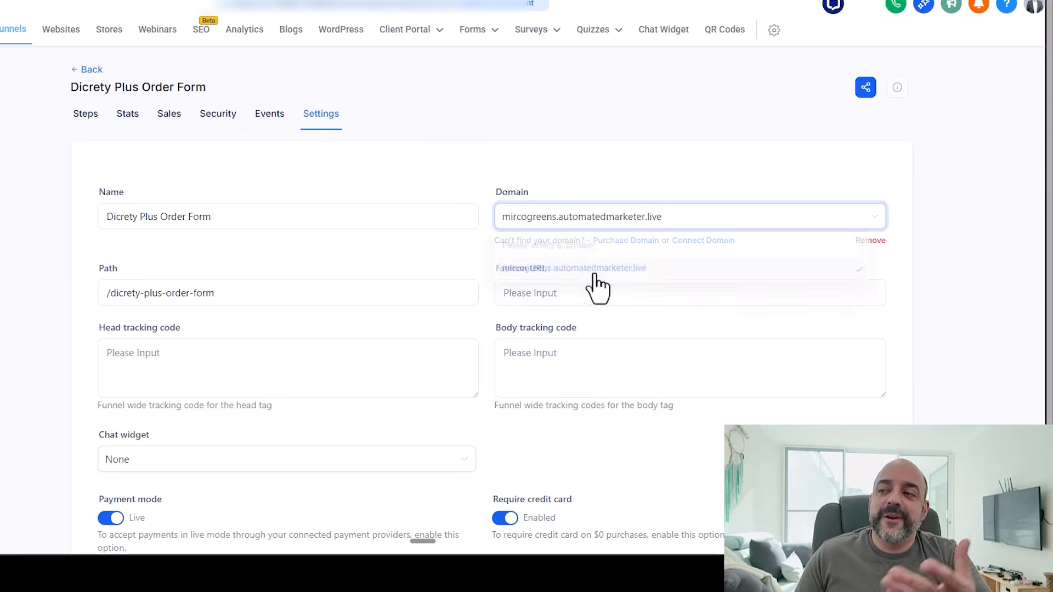
{"action": "scroll", "coordinate": [616, 140], "scroll_direction": "down", "scroll_amount": 5}
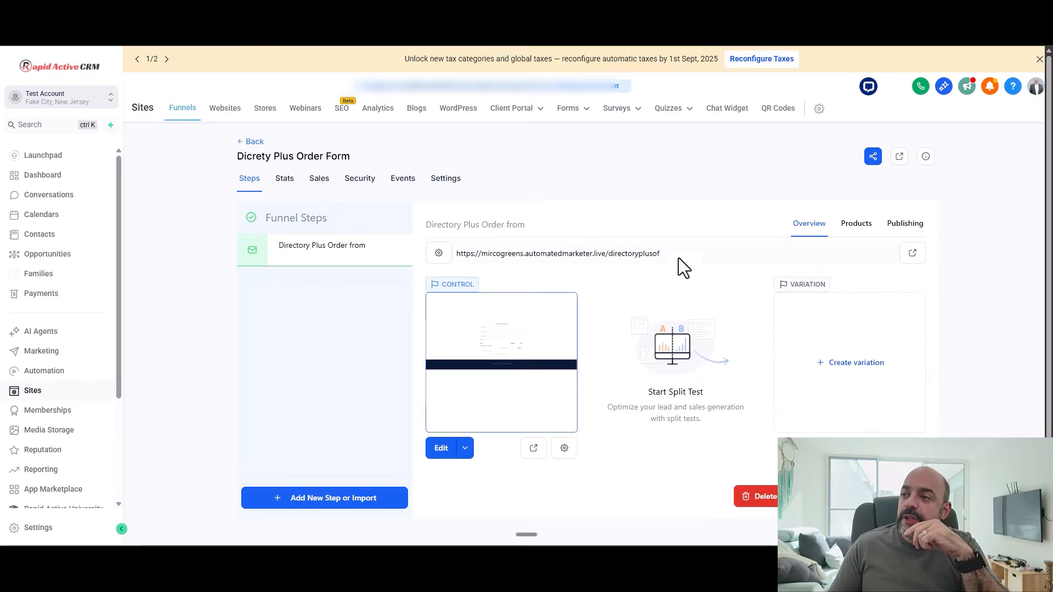
- Copy the Directory Plus order form page's URL and send it in Lovable's chat with the text "Please use this -"
{"action": "left_click_drag", "start_coordinate": [679, 256], "coordinate": [442, 257]}
{"action": "key", "text": "ctrl+c"}
{"action": "right_click", "coordinate": [504, 253]}
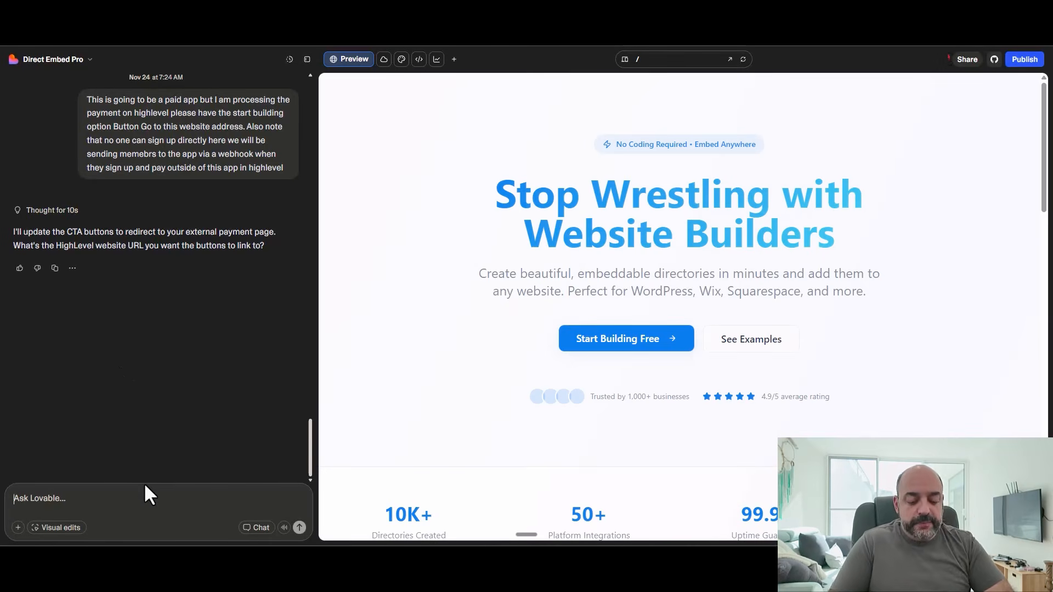
{"action": "type", "text": "P"}
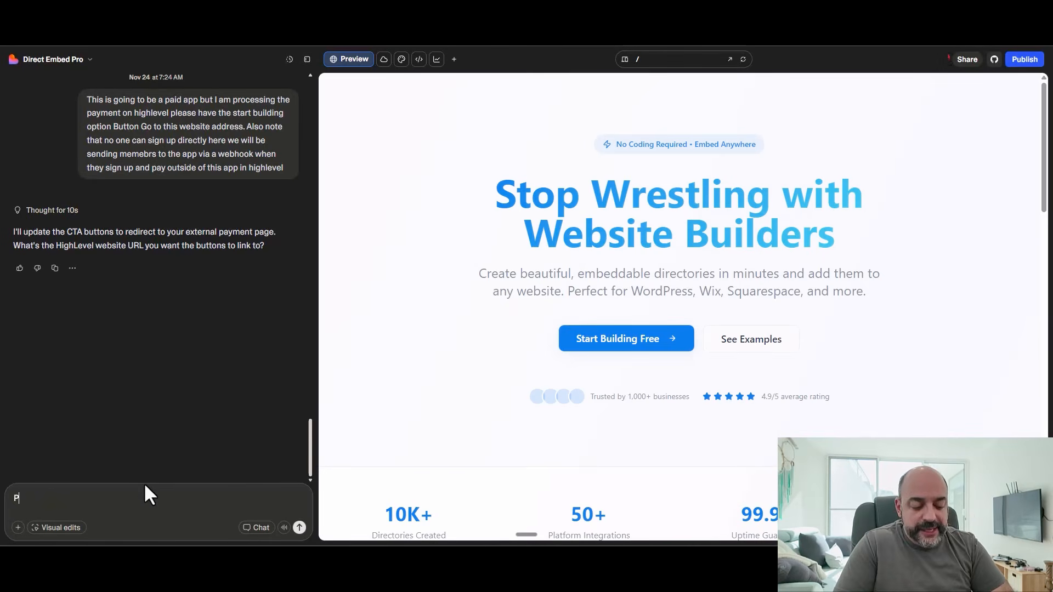
{"action": "type", "text": "lease use this "}
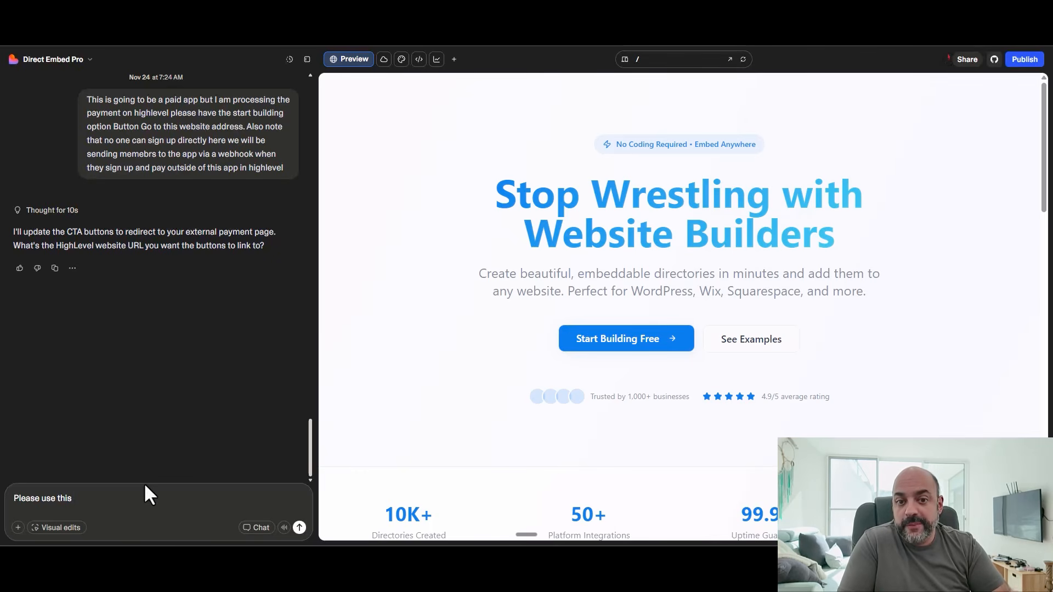
{"action": "type", "text": "-"}
{"action": "key", "text": "ctrl+v"}
{"action": "key", "text": "Return"}
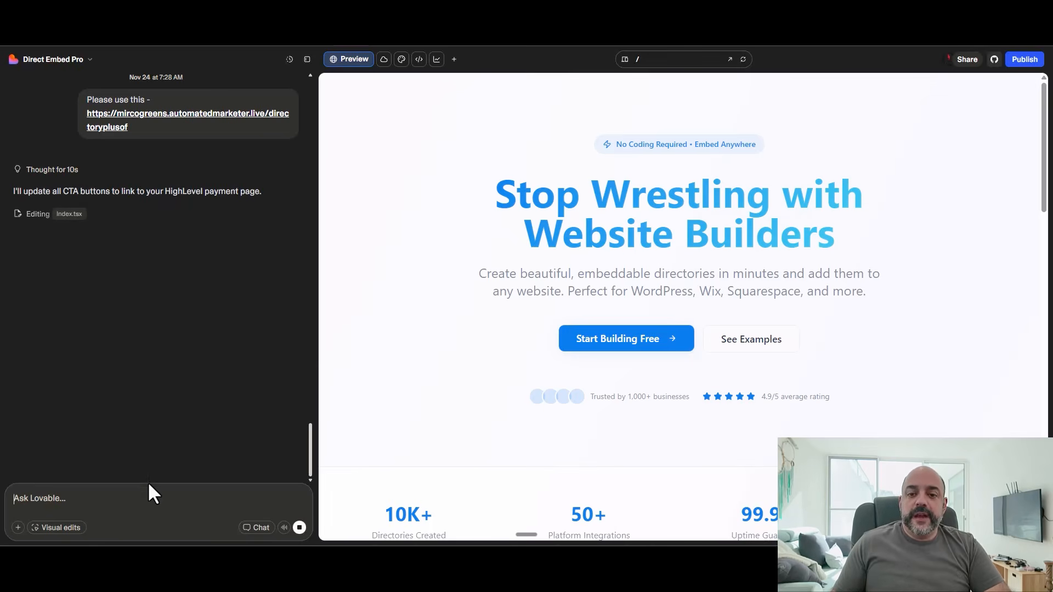
- Send Lovable "when they hit the start building free make sure it goes to that site:" followed by the copied order form URL
{"action": "type", "text": "when they h"}
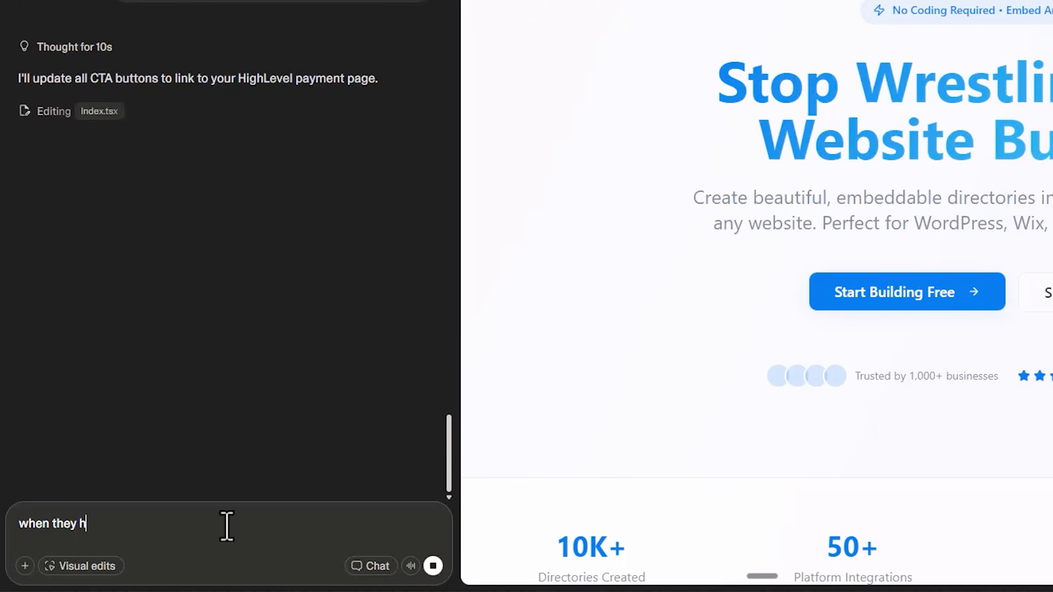
{"action": "type", "text": "it the start building free make s"}
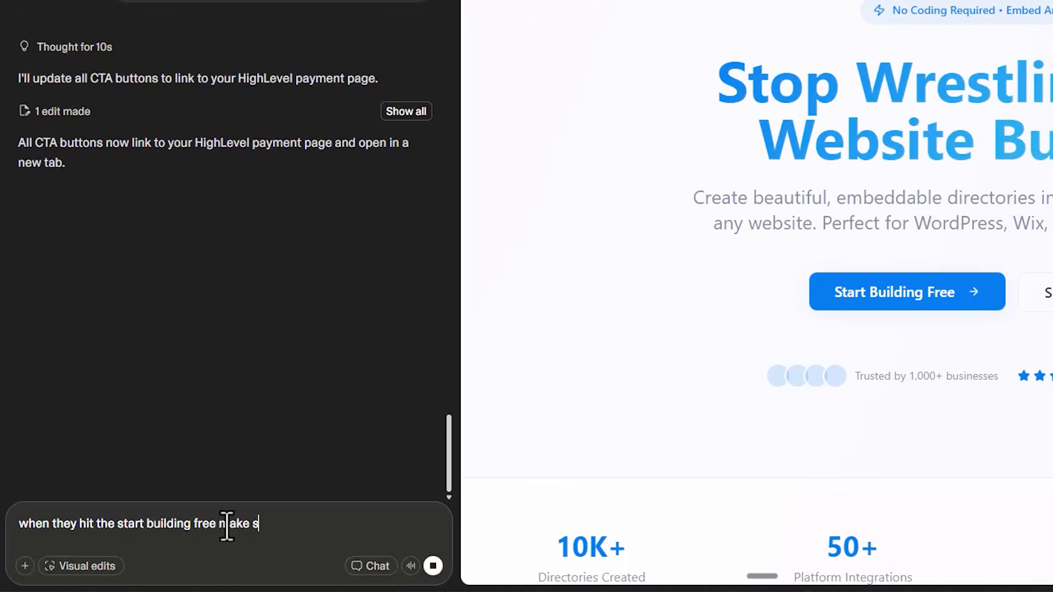
{"action": "type", "text": "ure it goes to that"}
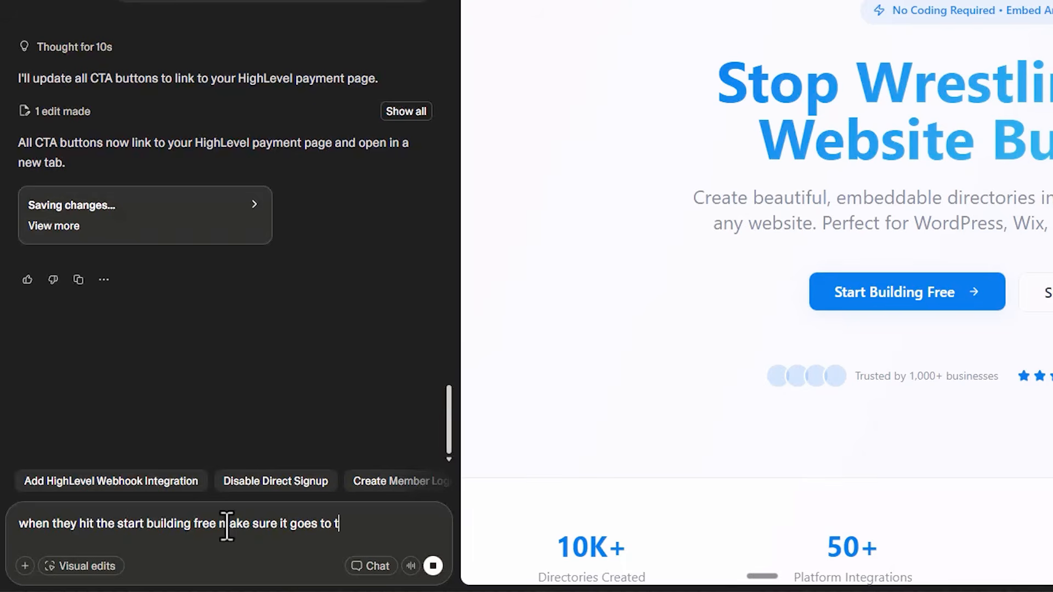
{"action": "type", "text": " site:"}
{"action": "key", "text": "ctrl+v"}
{"action": "key", "text": "Return"}
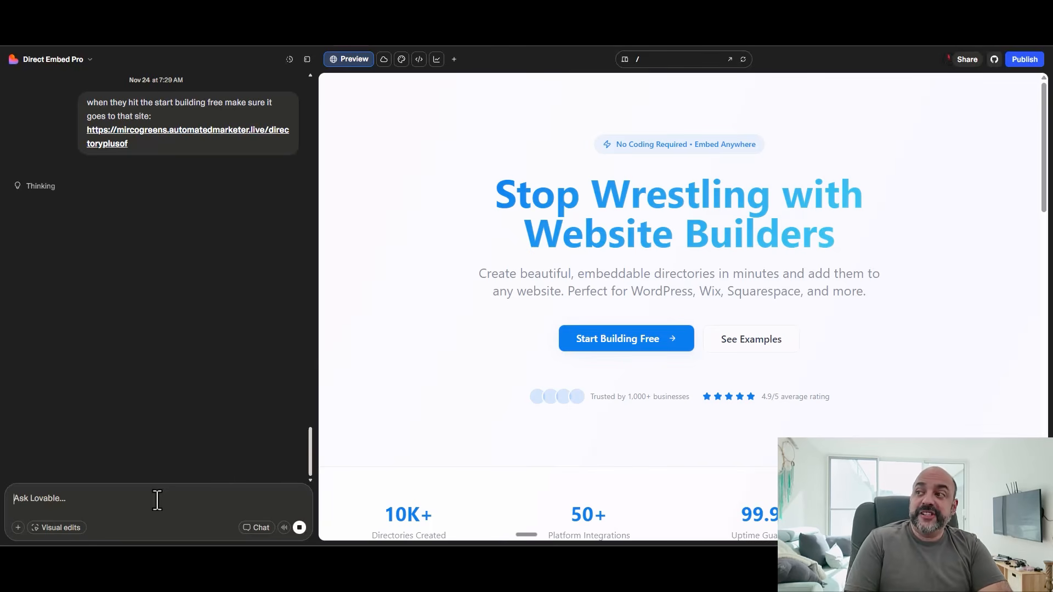
- Review the landing page preview and test the Start Building Free link
{"action": "scroll", "coordinate": [609, 375], "scroll_direction": "down", "scroll_amount": 20}
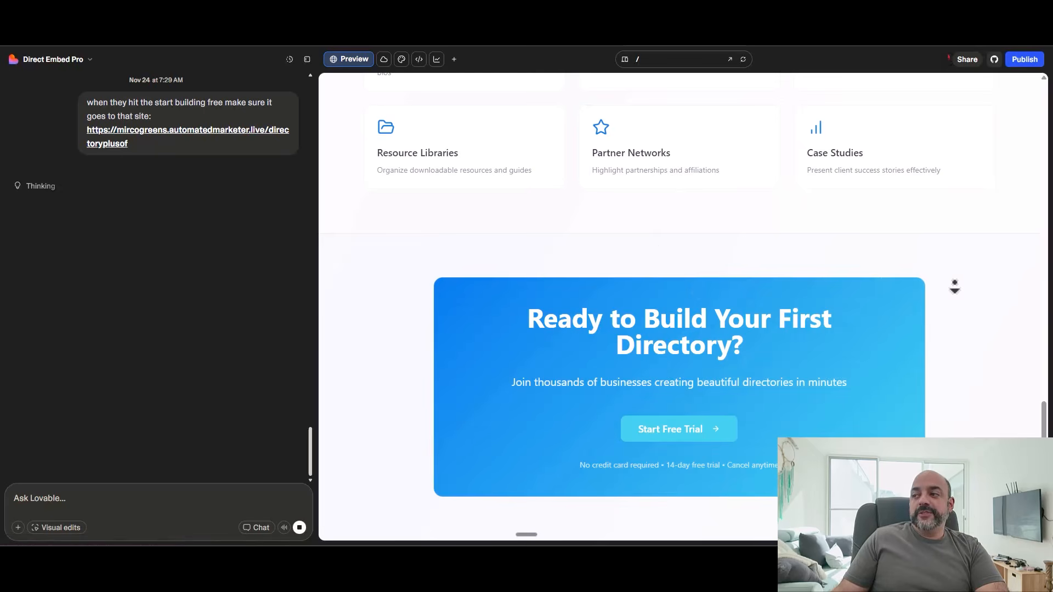
{"action": "scroll", "coordinate": [992, 350], "scroll_direction": "up", "scroll_amount": 15}
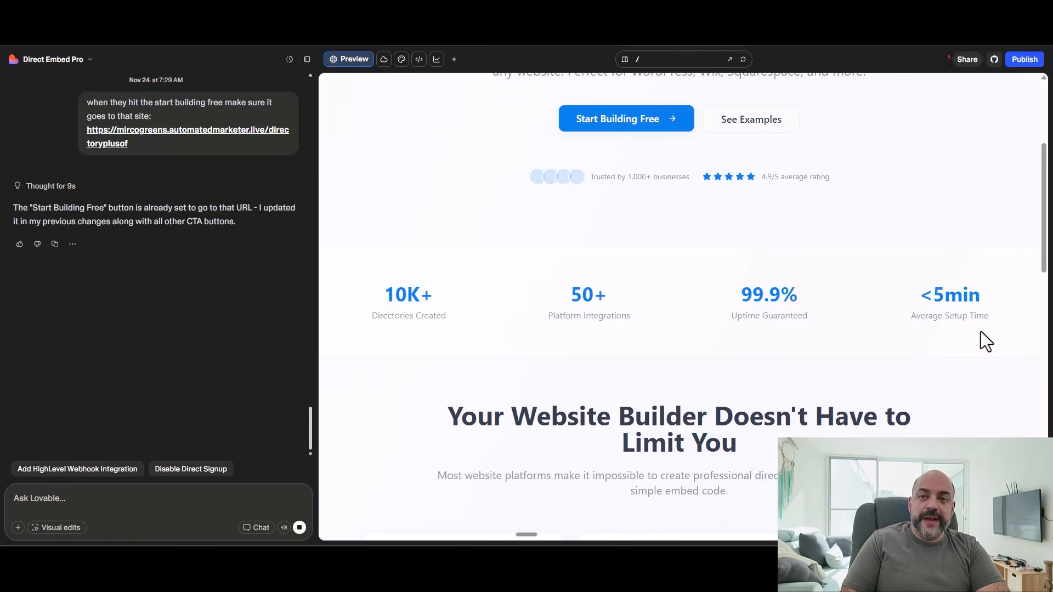
{"action": "scroll", "coordinate": [675, 272], "scroll_direction": "up", "scroll_amount": 4}
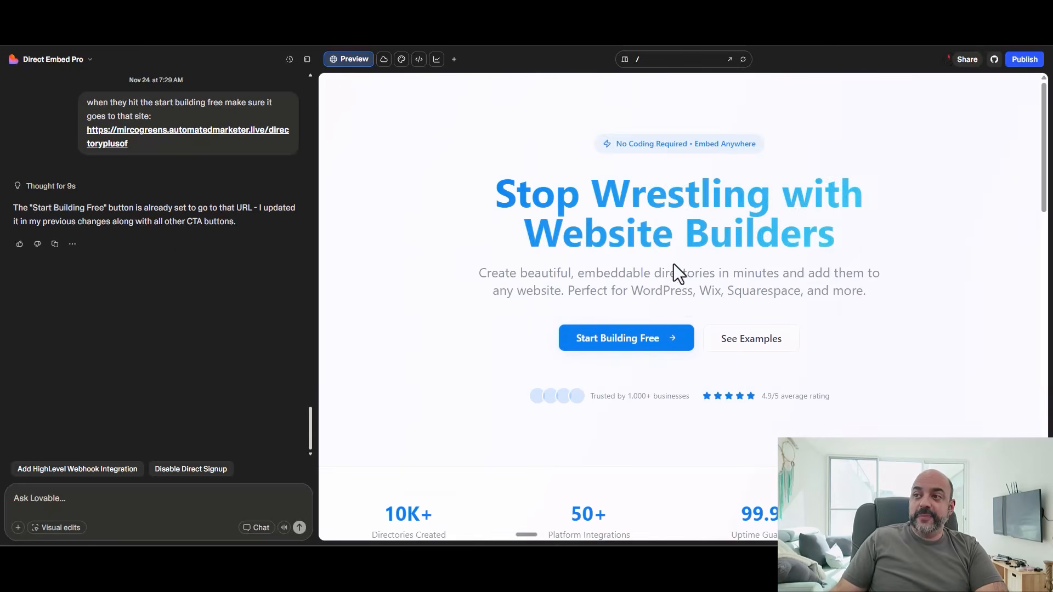
{"action": "left_click", "coordinate": [631, 343]}
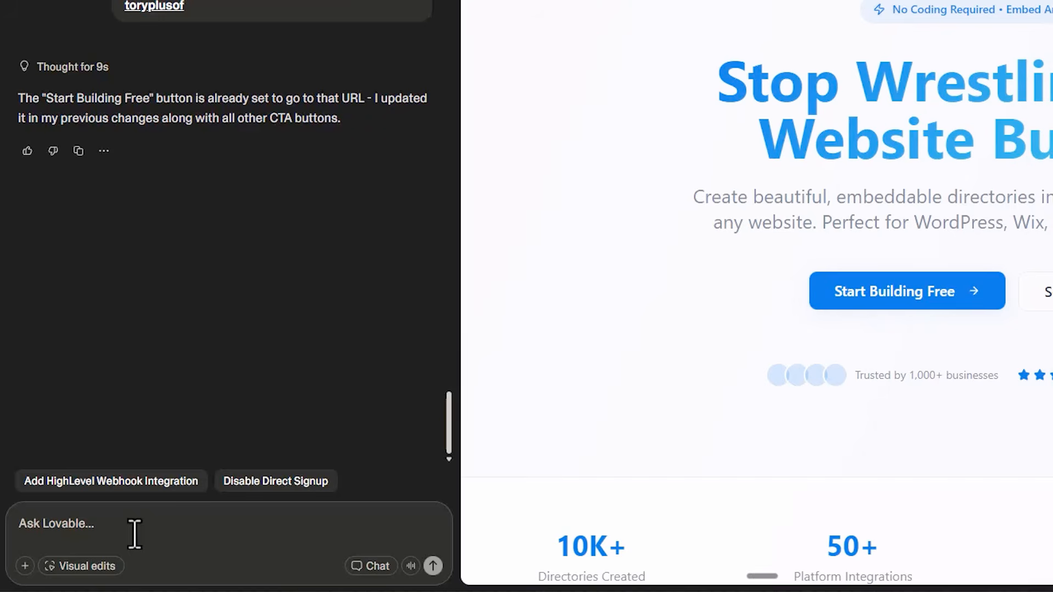
- Ask Lovable for a webhook to send information to, to create the user, with full name and email as incoming data
{"action": "left_click", "coordinate": [134, 533]}
{"action": "type", "text": "I"}
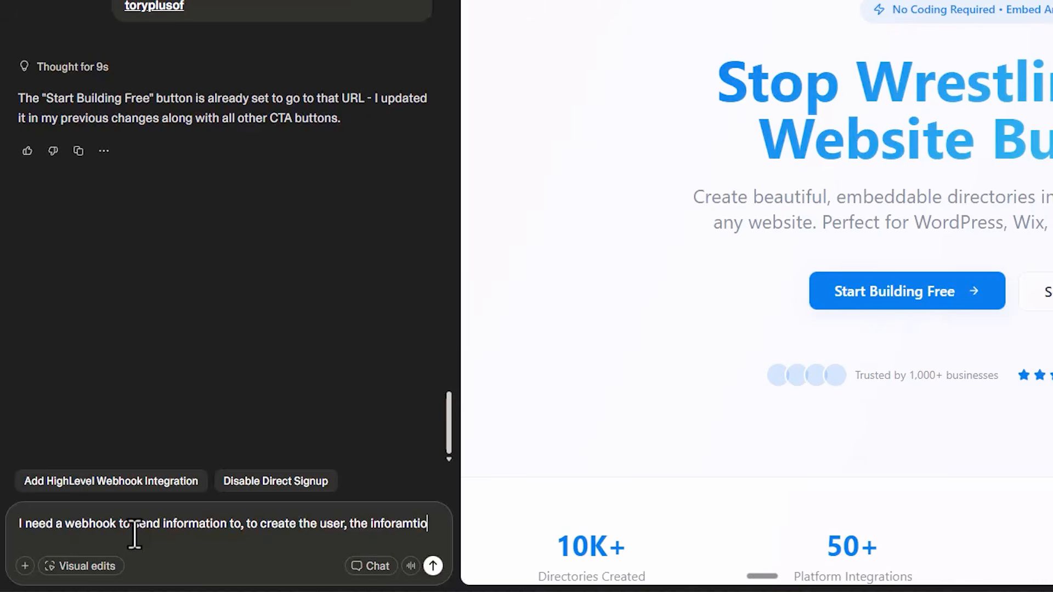
{"action": "type", "text": "n coming will be full name and email"}
{"action": "key", "text": "Return"}
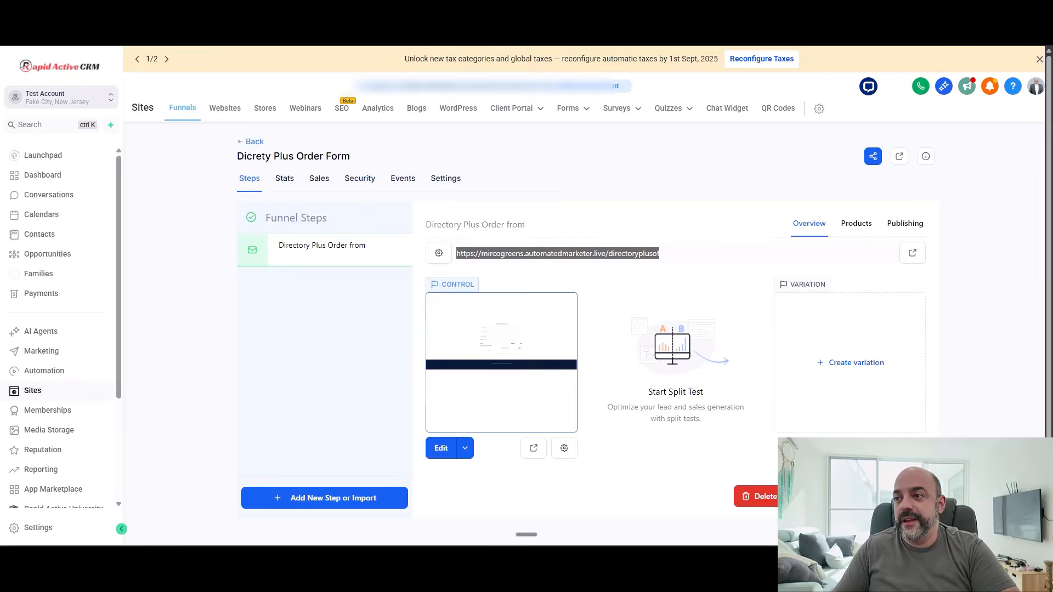
- Switch to the CRM funnel and check the product attached to the Directory Plus order form
{"action": "left_click", "coordinate": [854, 224]}
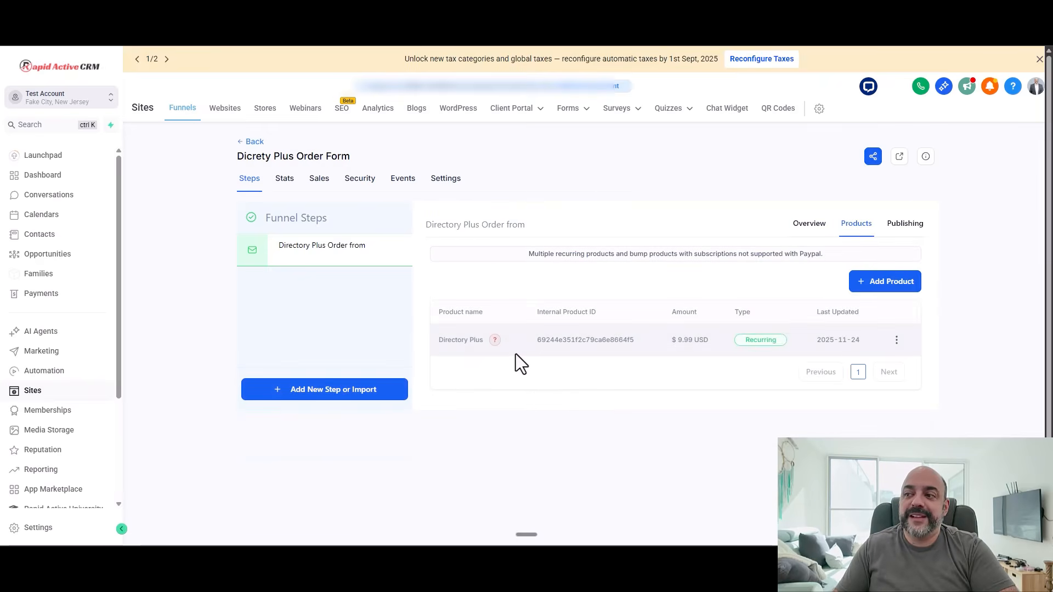
{"action": "mouse_move", "coordinate": [496, 340]}
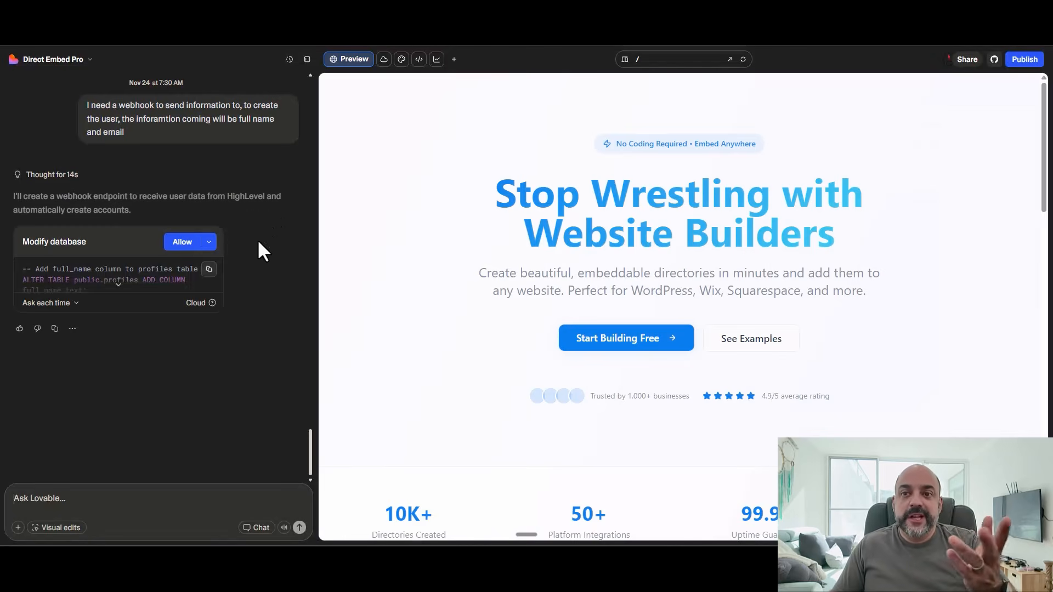
- Allow Lovable's database modification for the webhook and copy the generated webhook URL
{"action": "left_click", "coordinate": [178, 241]}
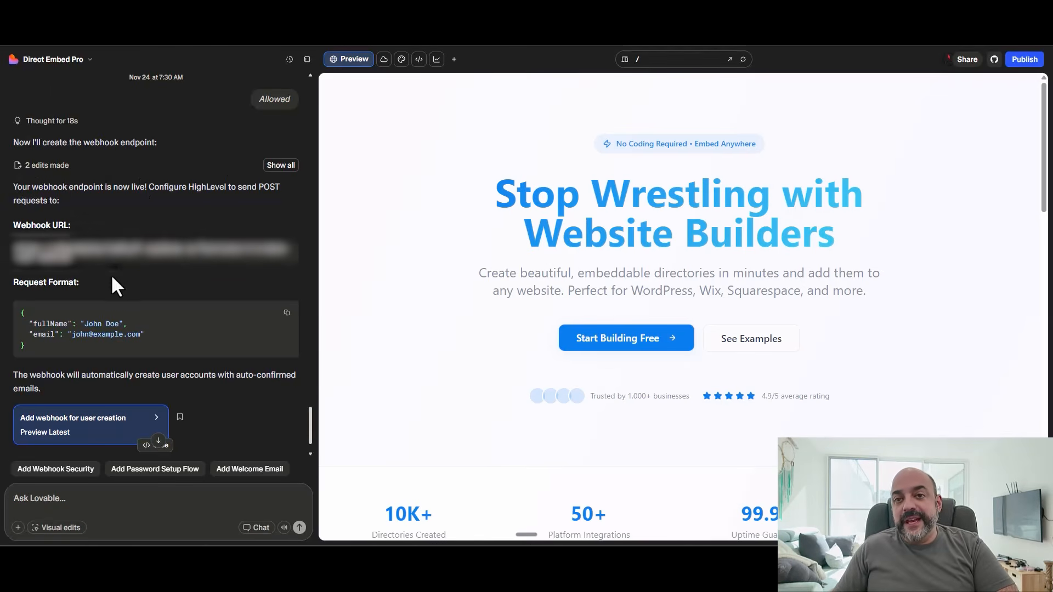
{"action": "left_click_drag", "start_coordinate": [74, 258], "coordinate": [14, 247]}
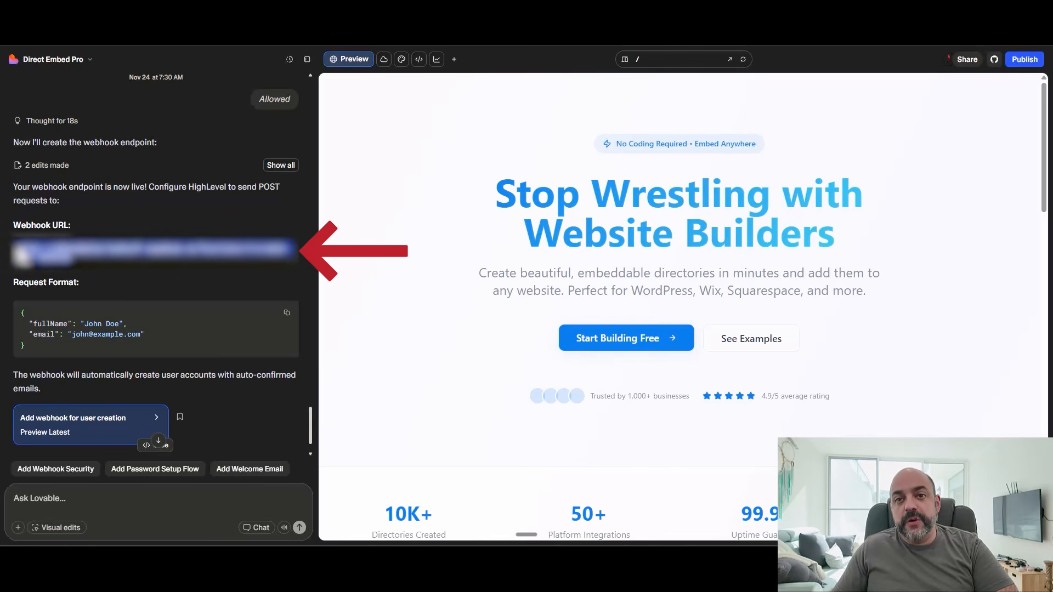
{"action": "right_click", "coordinate": [50, 265]}
{"action": "left_click", "coordinate": [129, 277]}
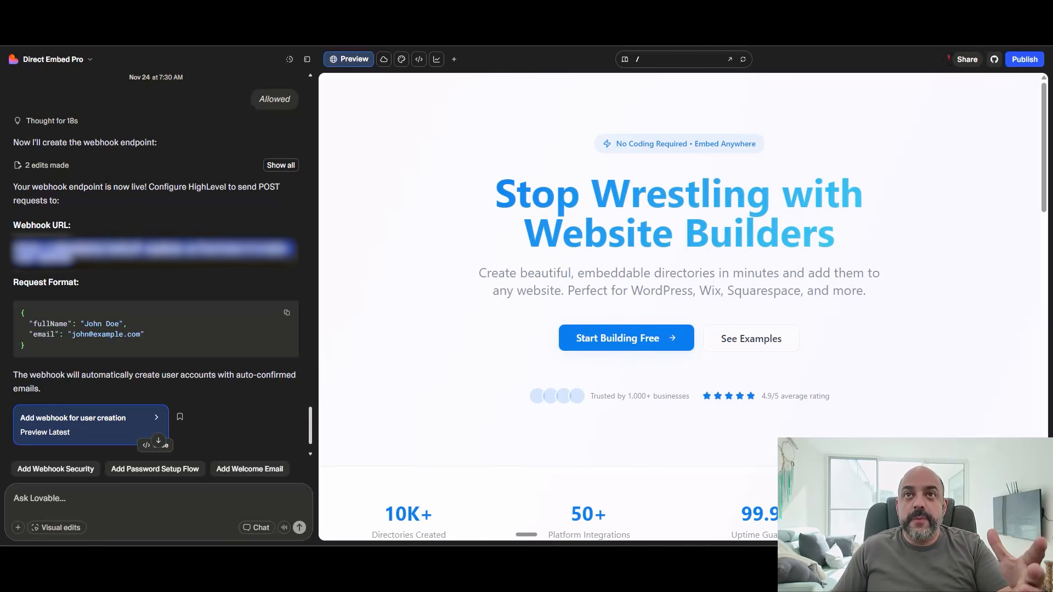
- In the CRM's D01. Create user workflow, restart a Webhook action below Add Tag and paste the copied webhook URL as its URL
{"action": "key", "text": "ctrl+Tab"}
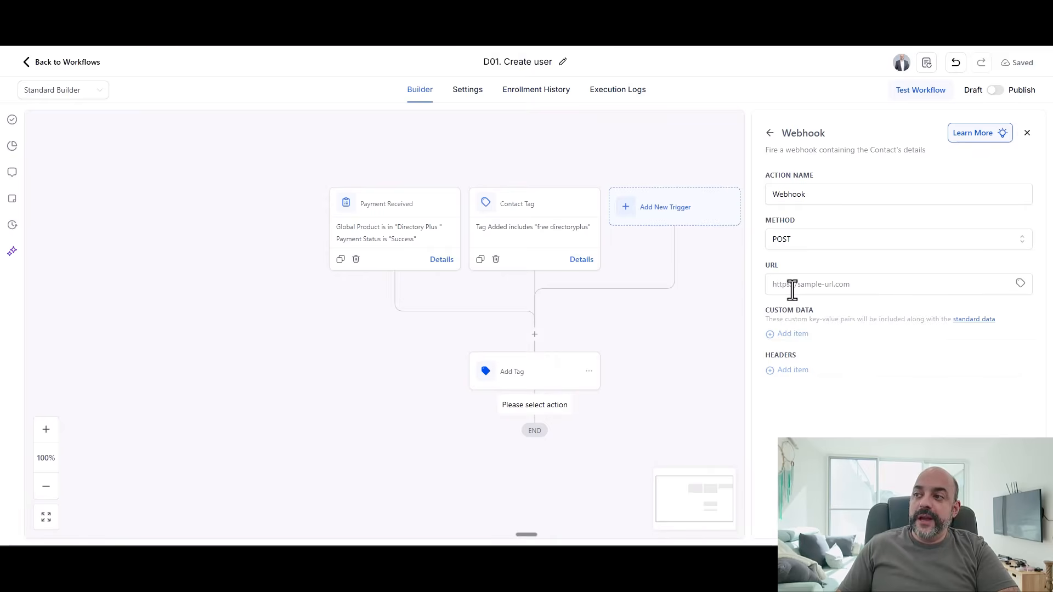
{"action": "left_click", "coordinate": [1027, 133]}
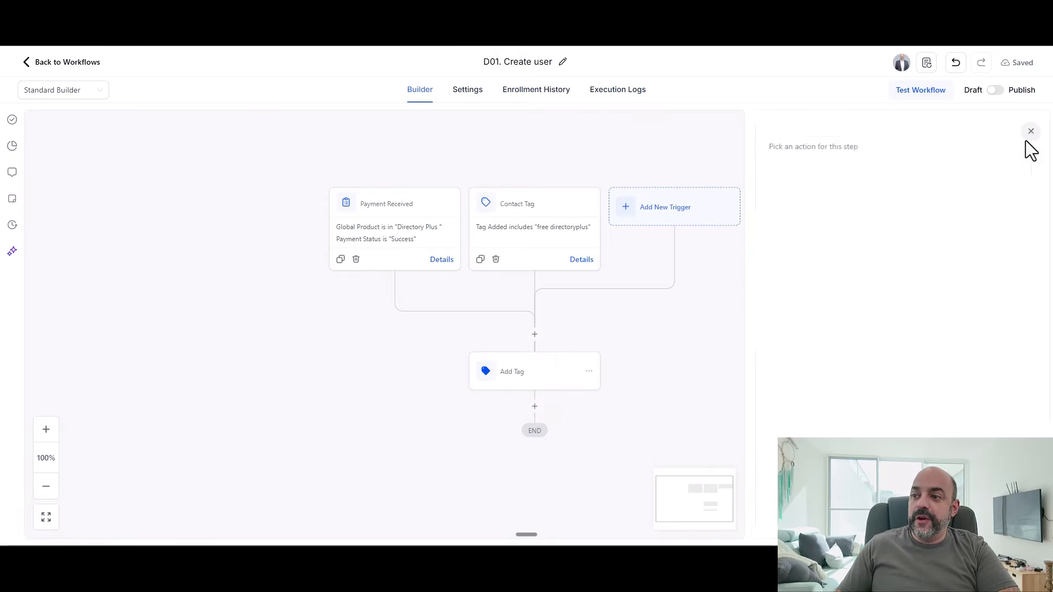
{"action": "left_click", "coordinate": [533, 404]}
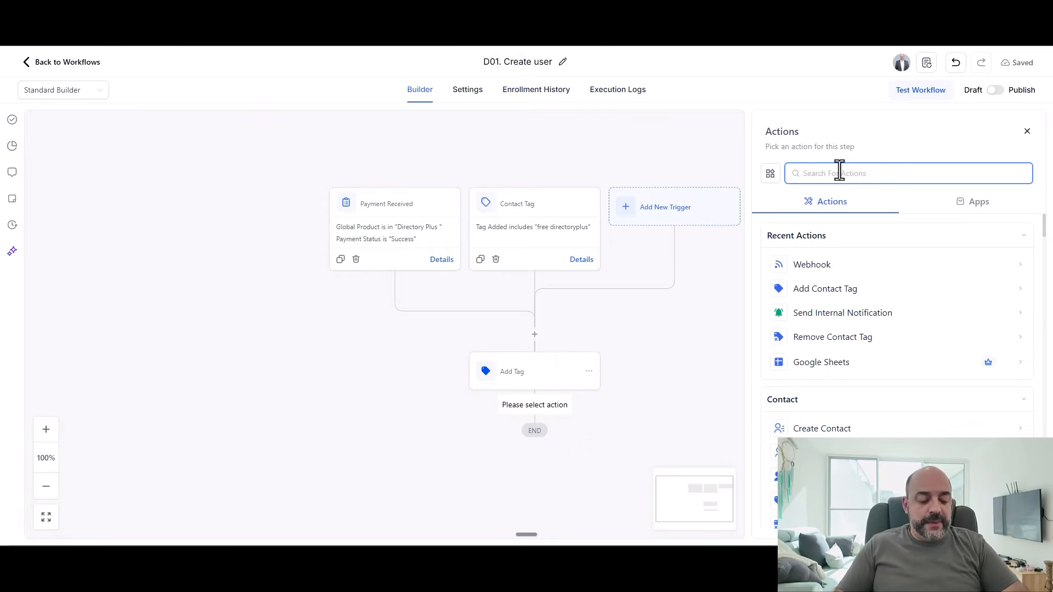
{"action": "left_click", "coordinate": [882, 266]}
{"action": "left_click", "coordinate": [839, 286]}
{"action": "key", "text": "ctrl+v"}
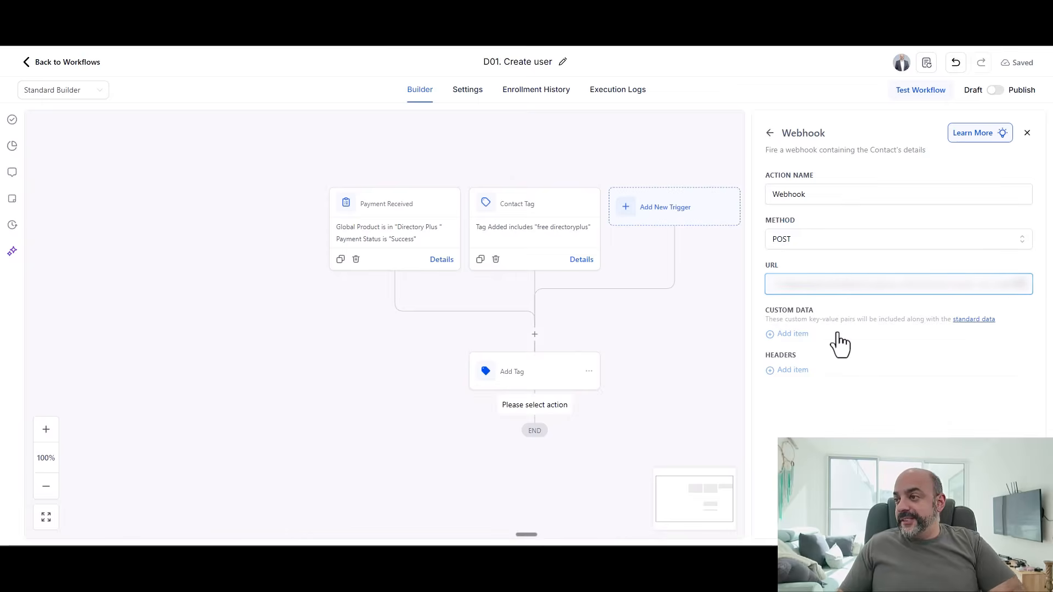
- Add a custom data item with the key fullName, copied from Lovable's request format, and the value {{contact.name}}
{"action": "left_click", "coordinate": [804, 337]}
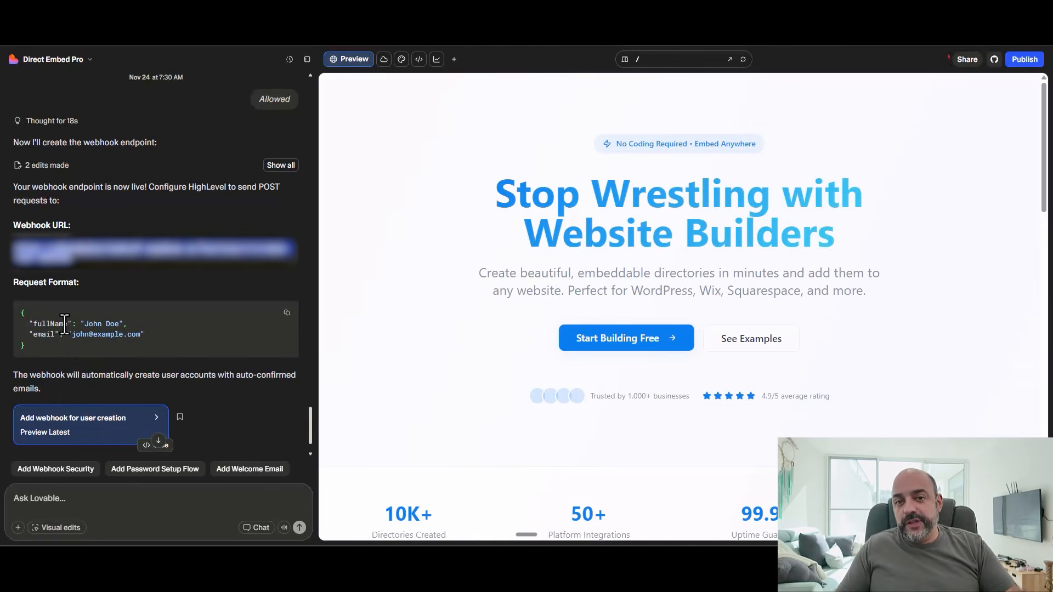
{"action": "left_click_drag", "start_coordinate": [67, 320], "coordinate": [33, 326]}
{"action": "right_click", "coordinate": [54, 330]}
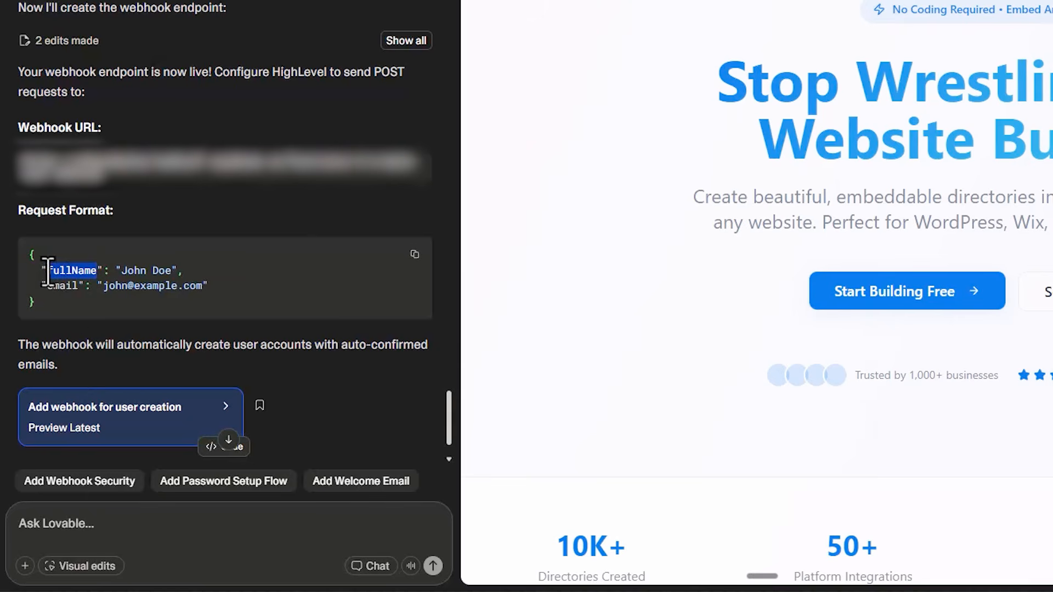
{"action": "left_click", "coordinate": [79, 287]}
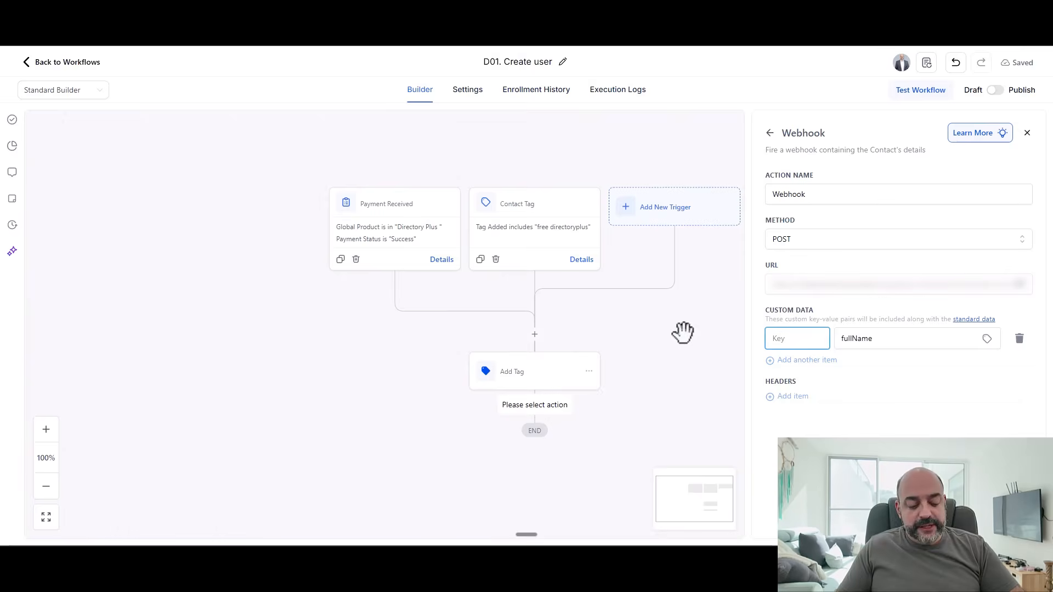
{"action": "left_click_drag", "start_coordinate": [862, 338], "coordinate": [819, 337]}
{"action": "key", "text": "BackSpace"}
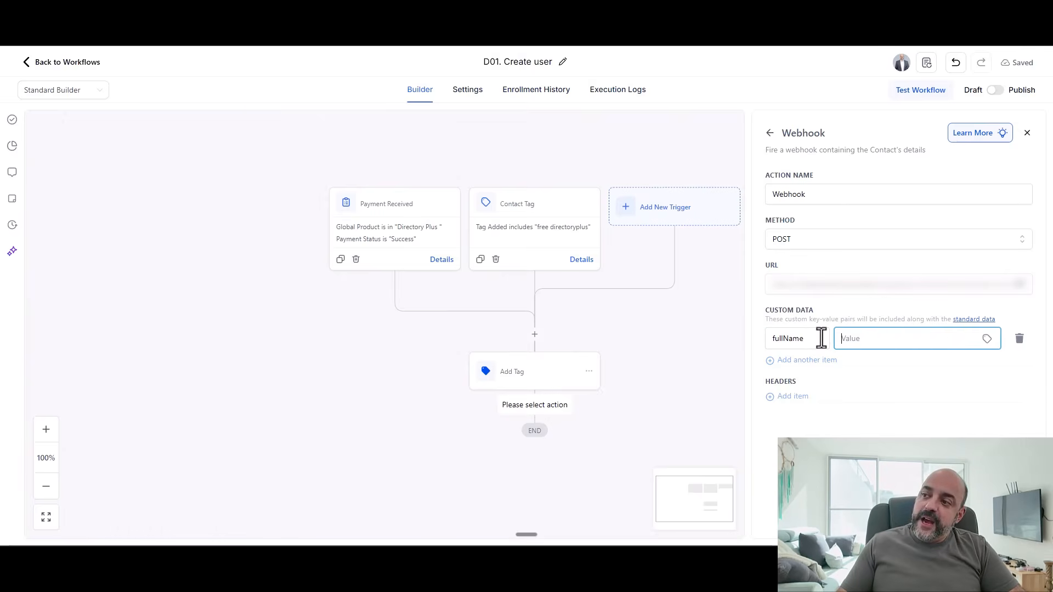
{"action": "left_click", "coordinate": [987, 338]}
{"action": "left_click", "coordinate": [987, 365]}
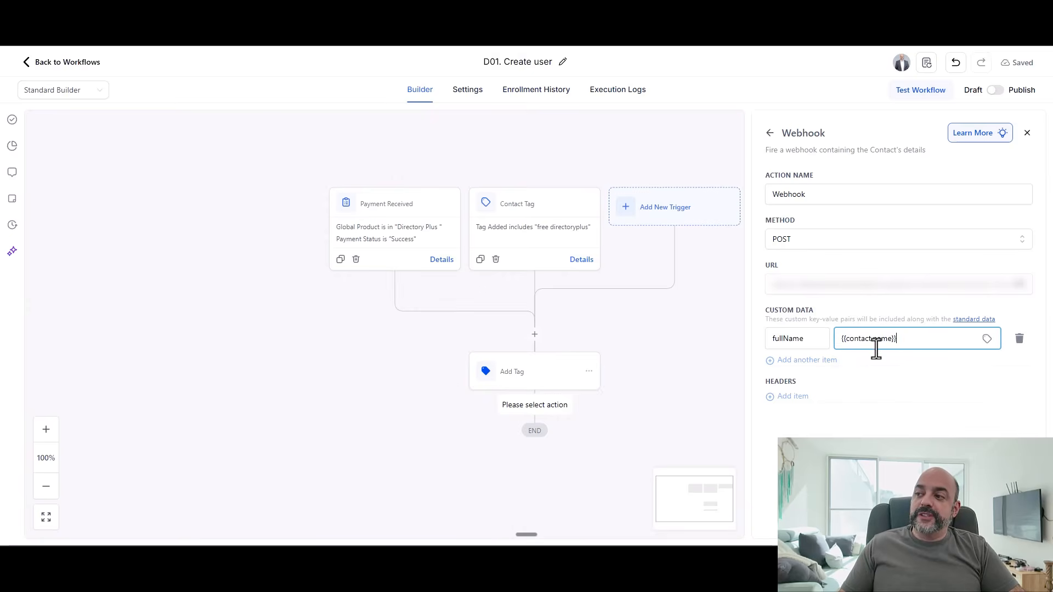
- Add a second custom data item with the key email, copied from Lovable's request format
{"action": "left_click", "coordinate": [804, 360]}
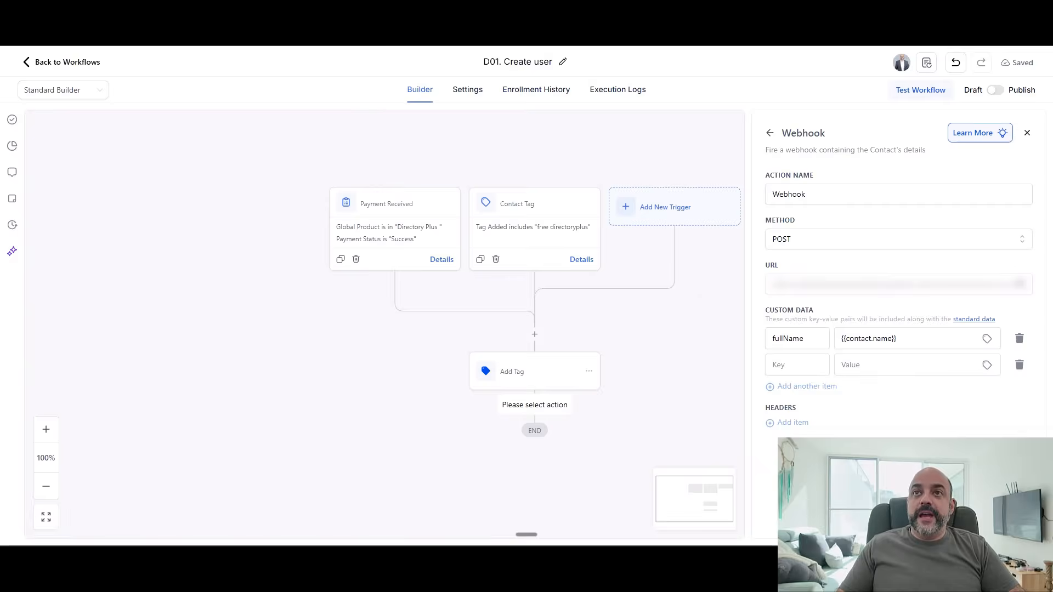
{"action": "left_click", "coordinate": [236, 10]}
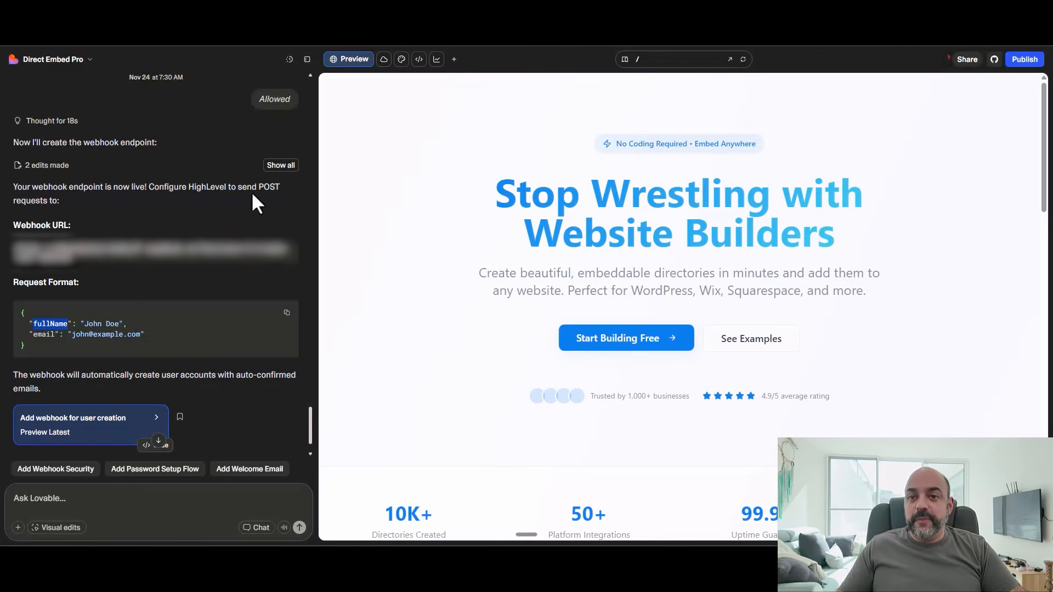
{"action": "left_click_drag", "start_coordinate": [55, 334], "coordinate": [37, 338]}
{"action": "right_click", "coordinate": [44, 336]}
{"action": "left_click", "coordinate": [70, 351]}
{"action": "left_click", "coordinate": [110, 10]}
{"action": "left_click", "coordinate": [799, 370]}
{"action": "key", "text": "ctrl+v"}
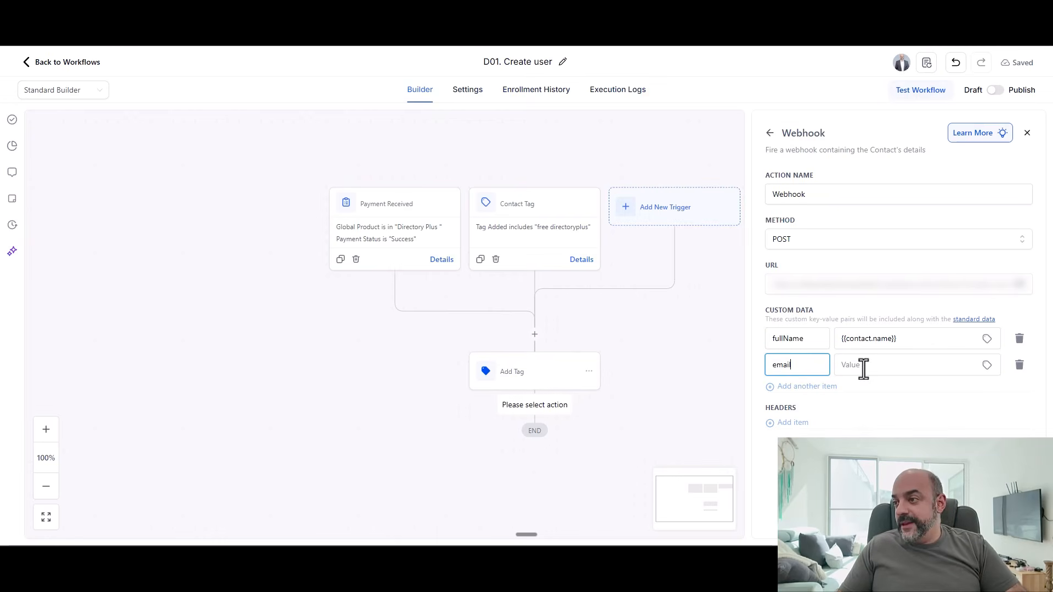
- Check the keys against Lovable's request format and set the email item's value to the contact's email, {{contact.email}}
{"action": "left_click", "coordinate": [235, 11]}
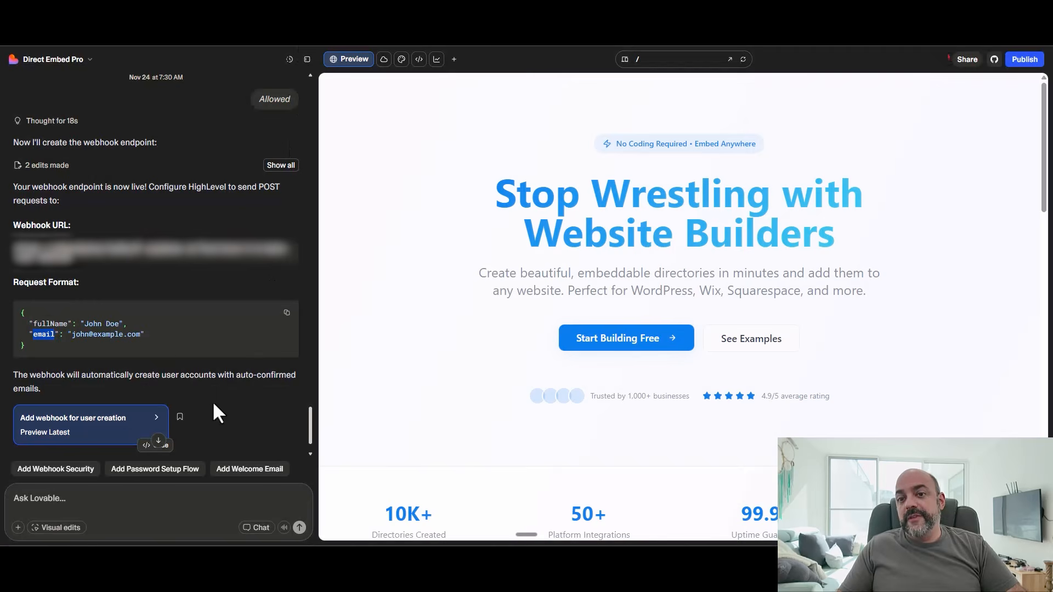
{"action": "left_click_drag", "start_coordinate": [33, 324], "coordinate": [56, 334]}
{"action": "left_click", "coordinate": [155, 22]}
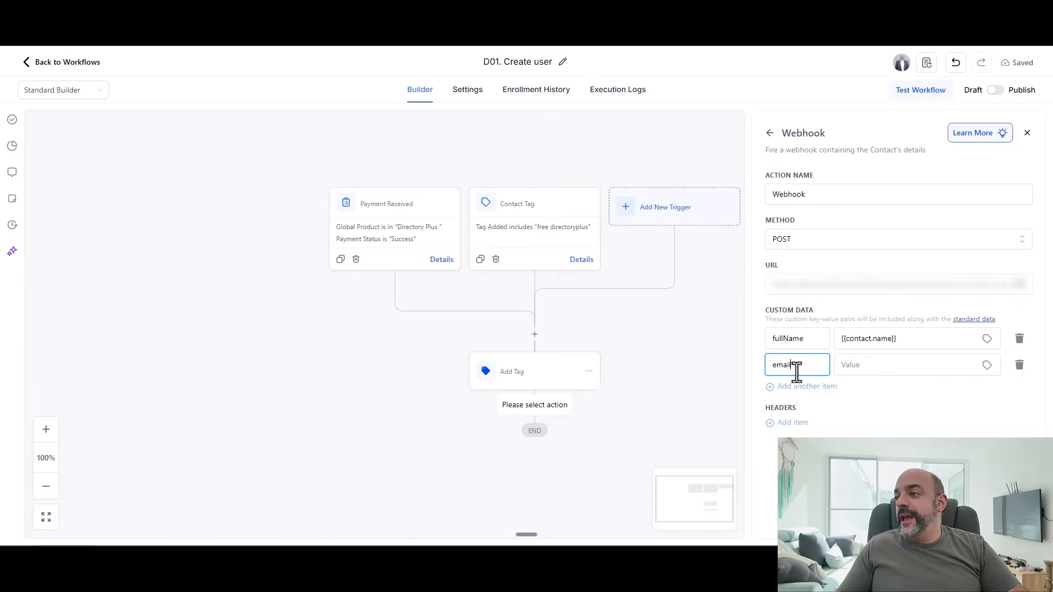
{"action": "left_click", "coordinate": [986, 365]}
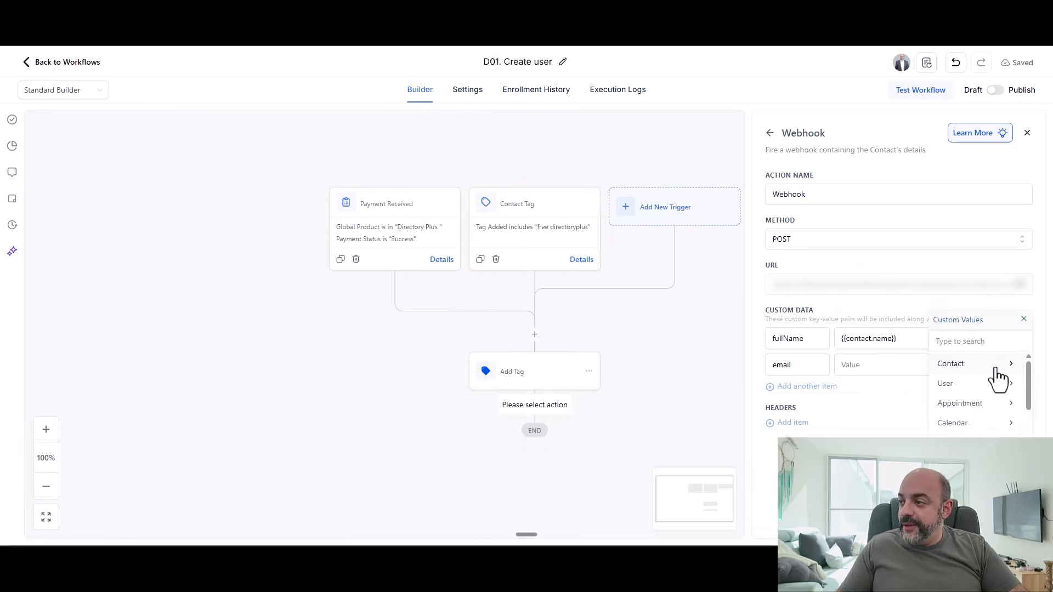
{"action": "left_click", "coordinate": [992, 369]}
{"action": "left_click", "coordinate": [994, 423]}
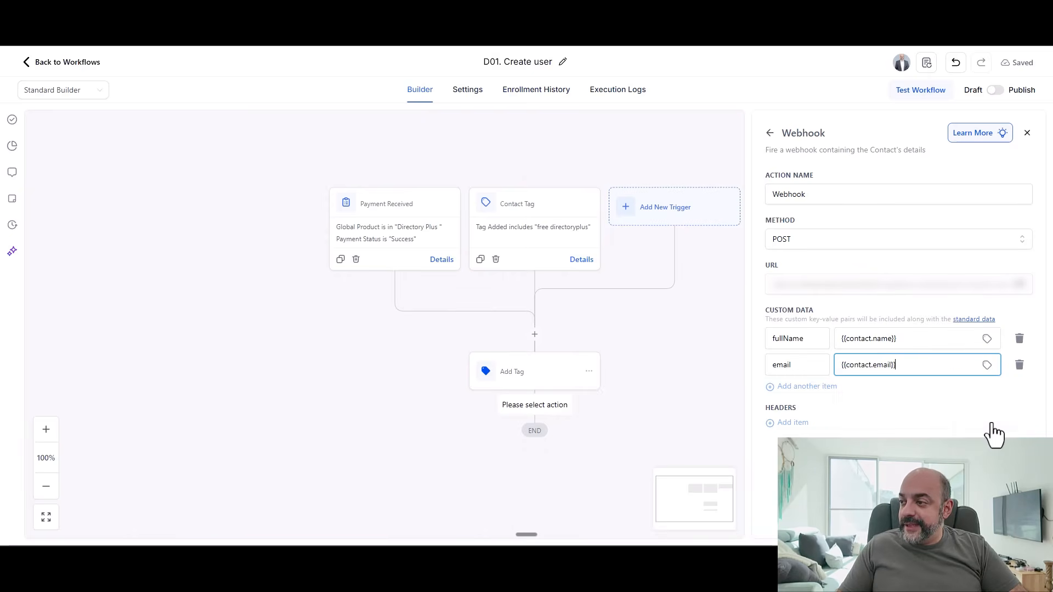
- Save the Webhook action and switch the D01. Create user workflow from draft to published
{"action": "left_click", "coordinate": [1014, 533]}
{"action": "left_click", "coordinate": [995, 91]}
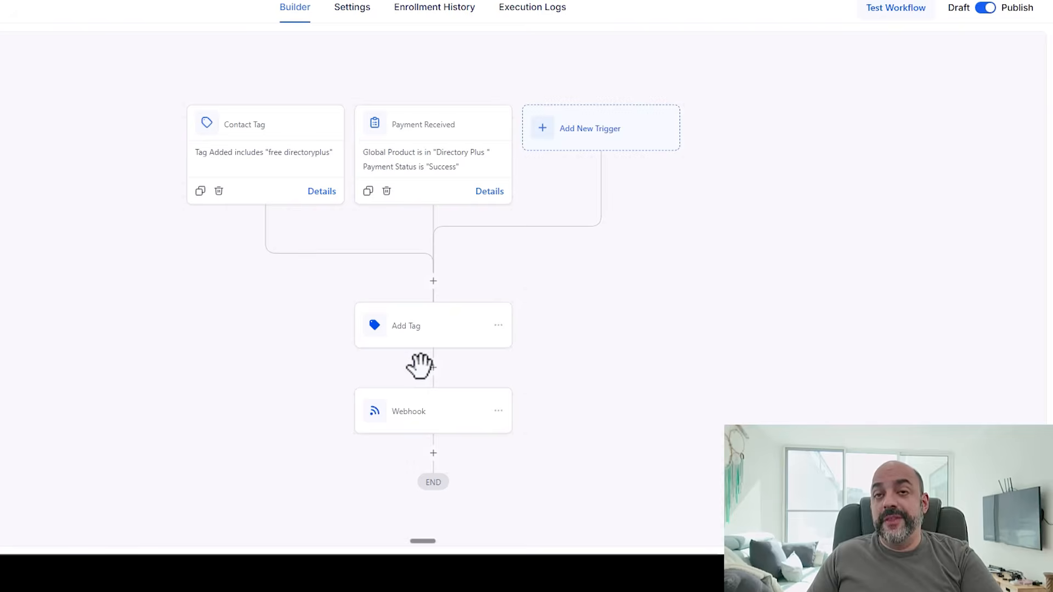
- Run a workflow test for the test contact and ask Lovable to validate that it received the information
{"action": "left_click", "coordinate": [876, 17]}
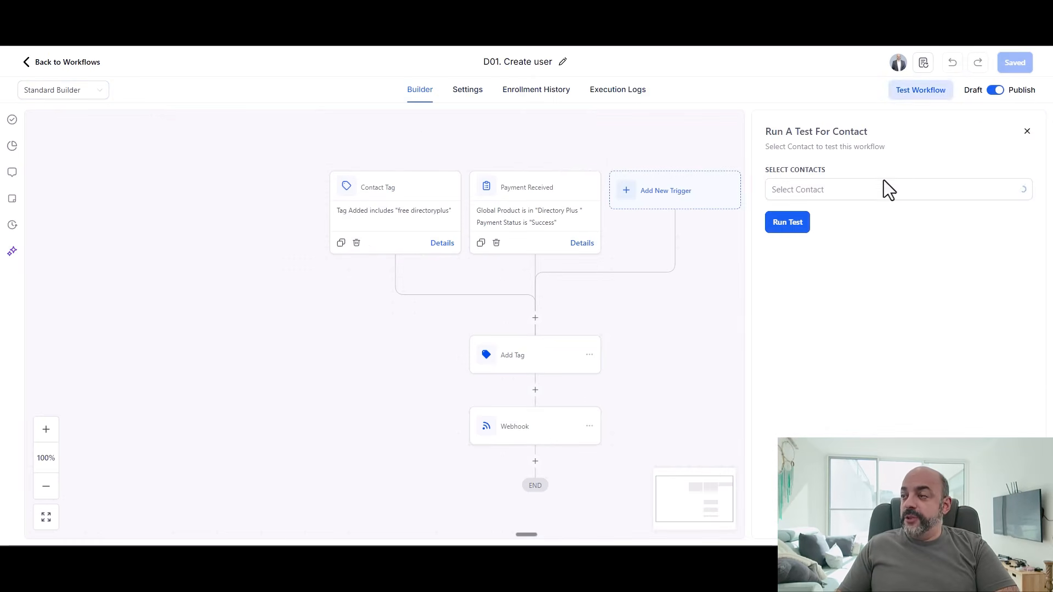
{"action": "left_click", "coordinate": [878, 192]}
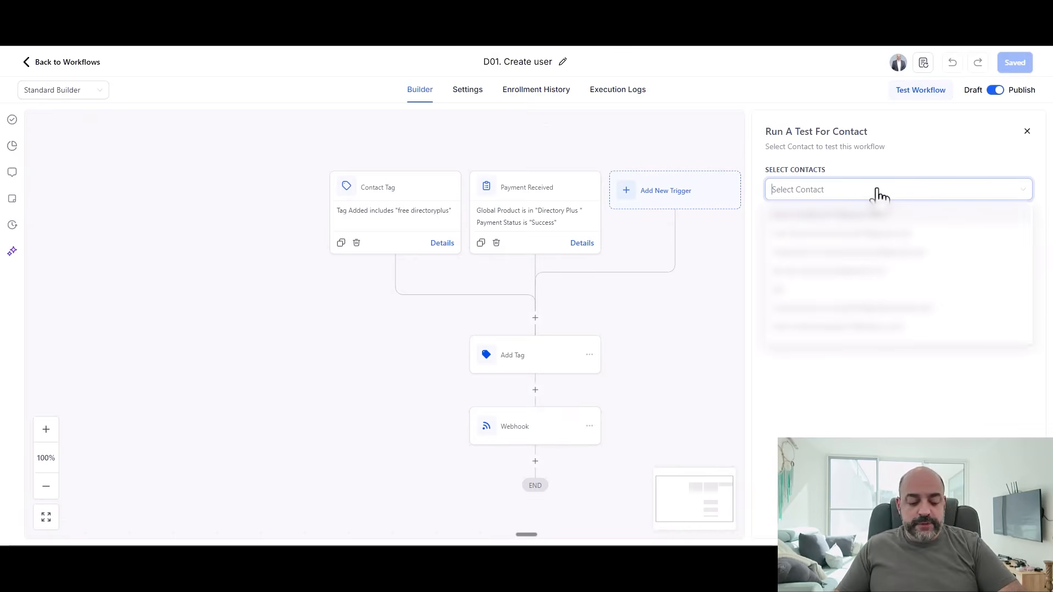
{"action": "type", "text": "nuno"}
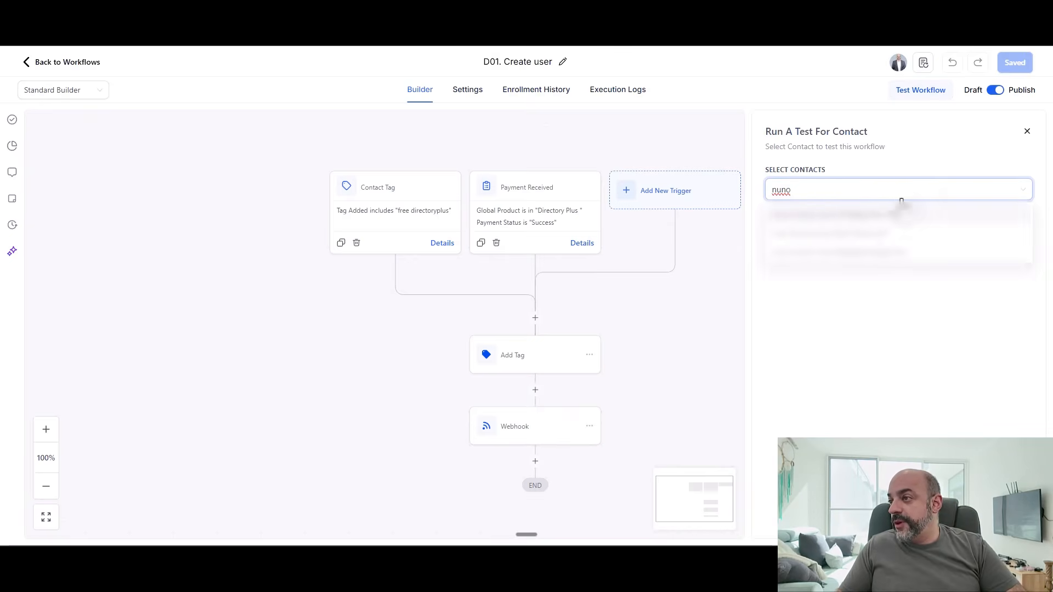
{"action": "left_click", "coordinate": [897, 242]}
{"action": "left_click", "coordinate": [779, 221]}
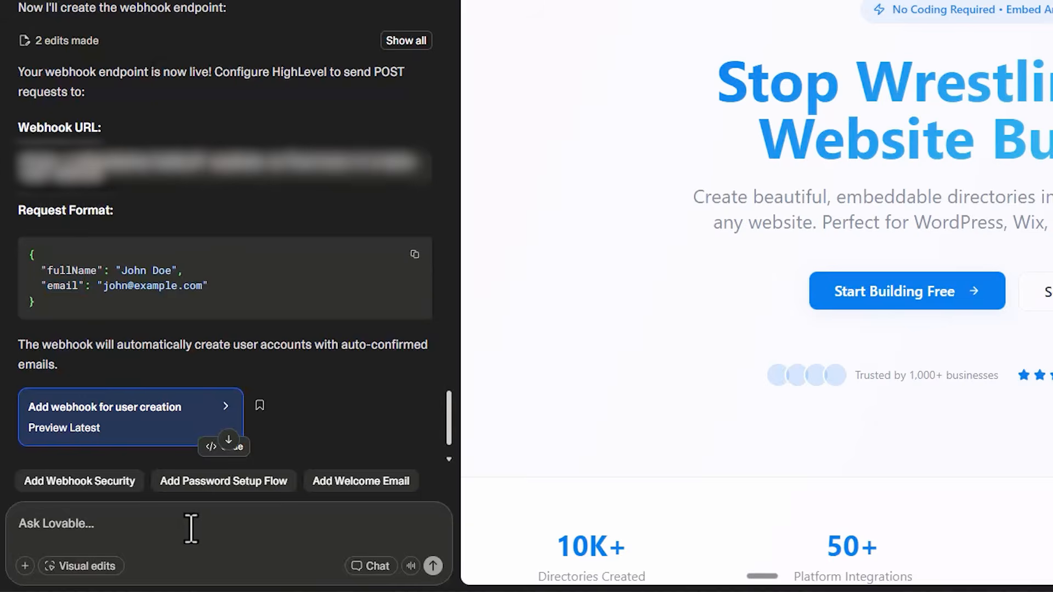
{"action": "left_click", "coordinate": [134, 503]}
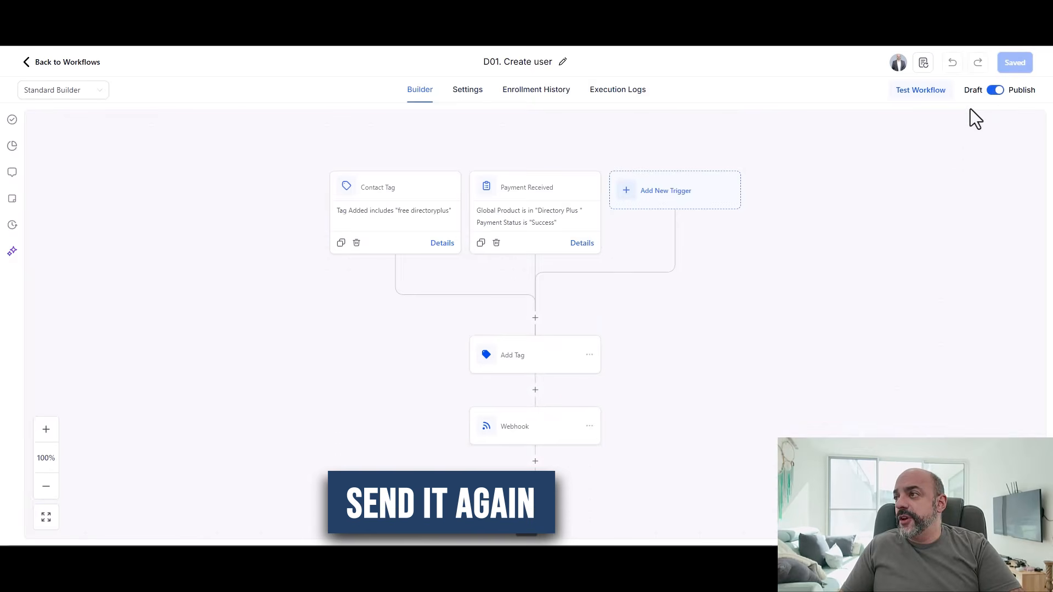
- Run the D01. Create user workflow test again for the same test contact
{"action": "left_click", "coordinate": [932, 91]}
{"action": "left_click", "coordinate": [810, 184]}
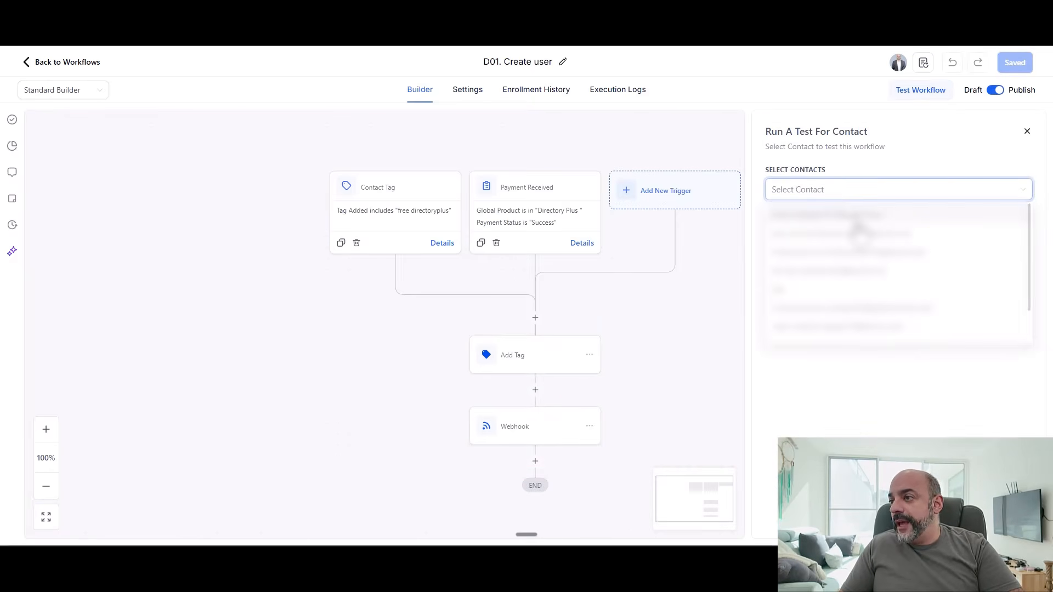
{"action": "type", "text": "nunho"}
{"action": "key", "text": "BackSpace"}
{"action": "key", "text": "BackSpace"}
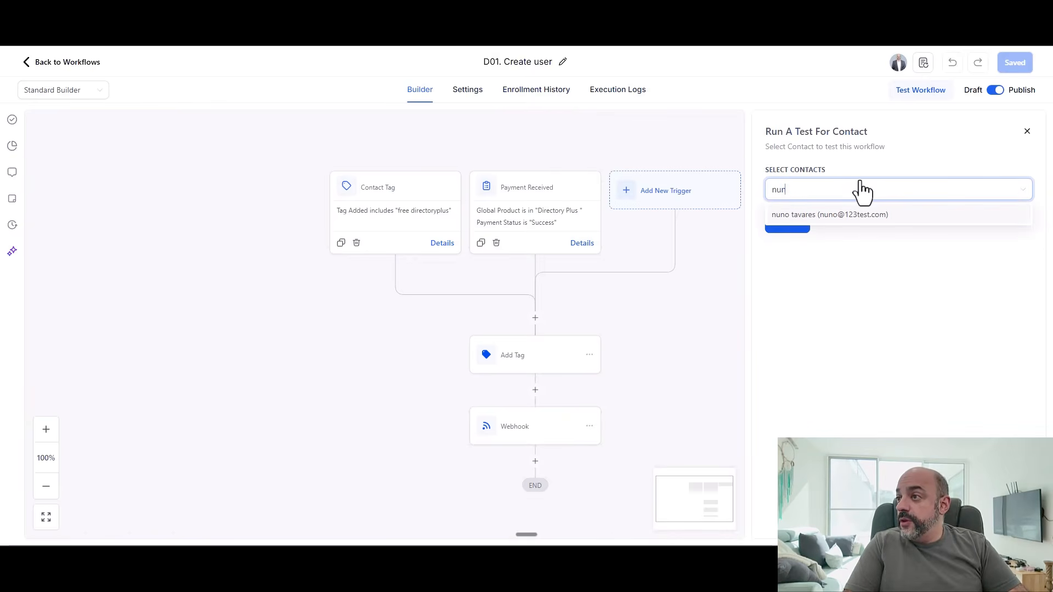
{"action": "left_click", "coordinate": [910, 216]}
{"action": "left_click", "coordinate": [787, 227]}
- Switch to Lovable and send the message "Just ran the test again can you check now"
{"action": "key", "text": "ctrl+Tab"}
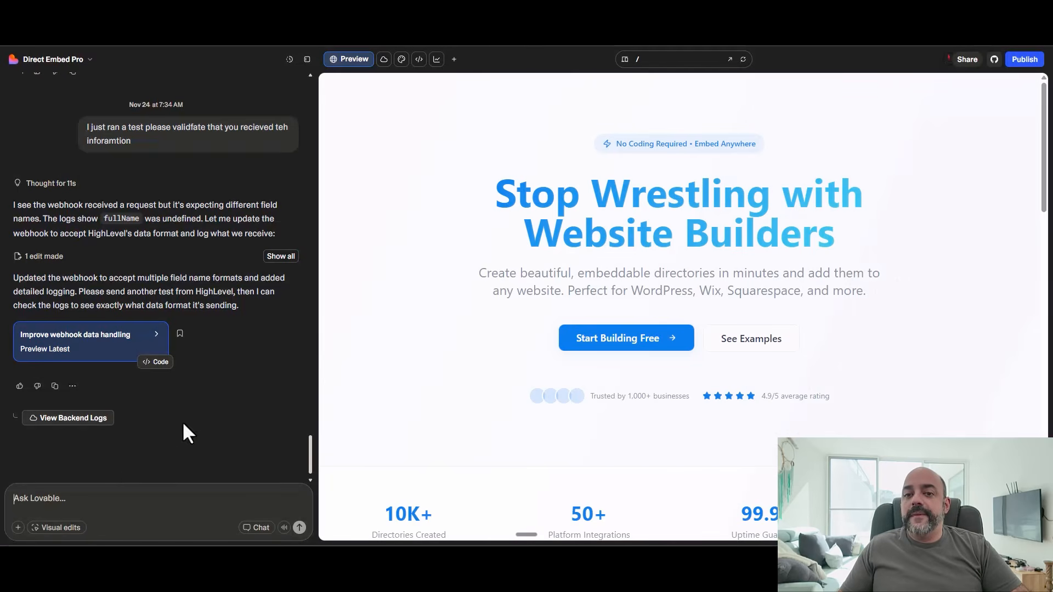
{"action": "type", "text": "I"}
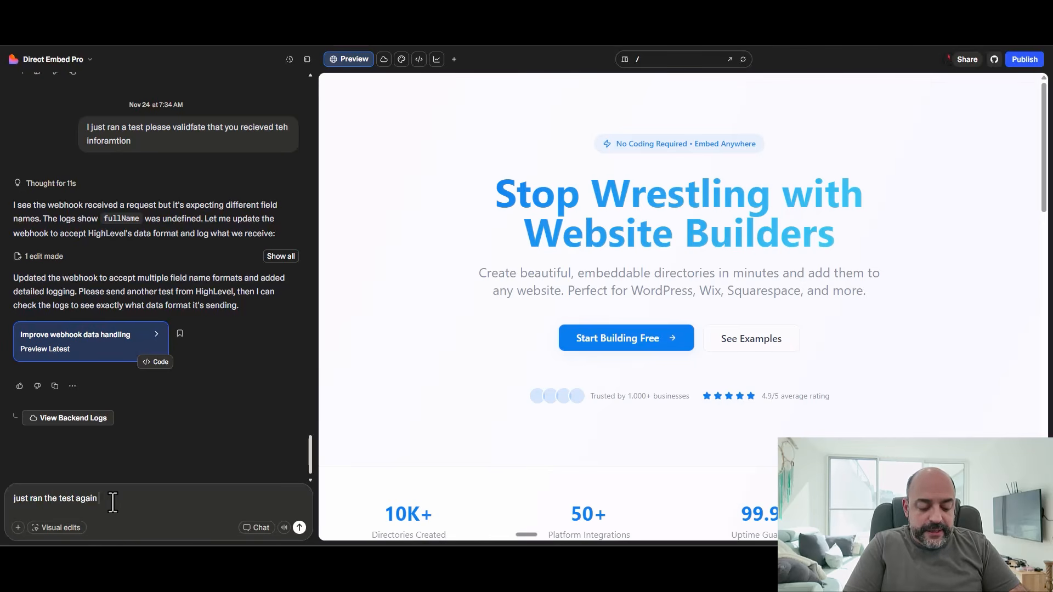
{"action": "type", "text": "ust ran the test again can you check now"}
{"action": "key", "text": "Return"}
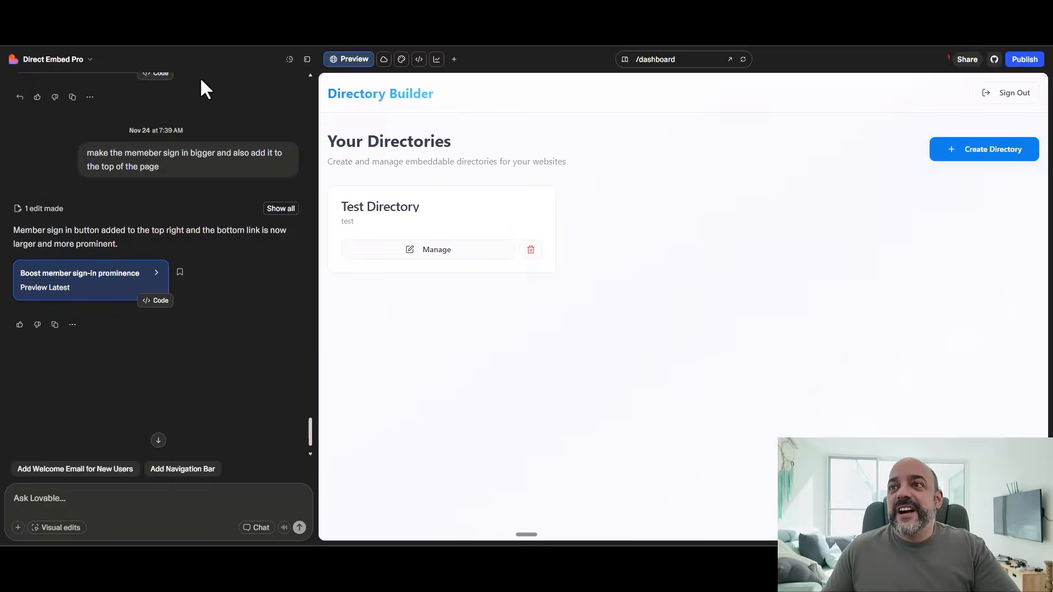
- Preview the landing page at / to check its member sign-in buttons, and return the preview to /dashboard
{"action": "left_click", "coordinate": [703, 60]}
{"action": "left_click", "coordinate": [687, 83]}
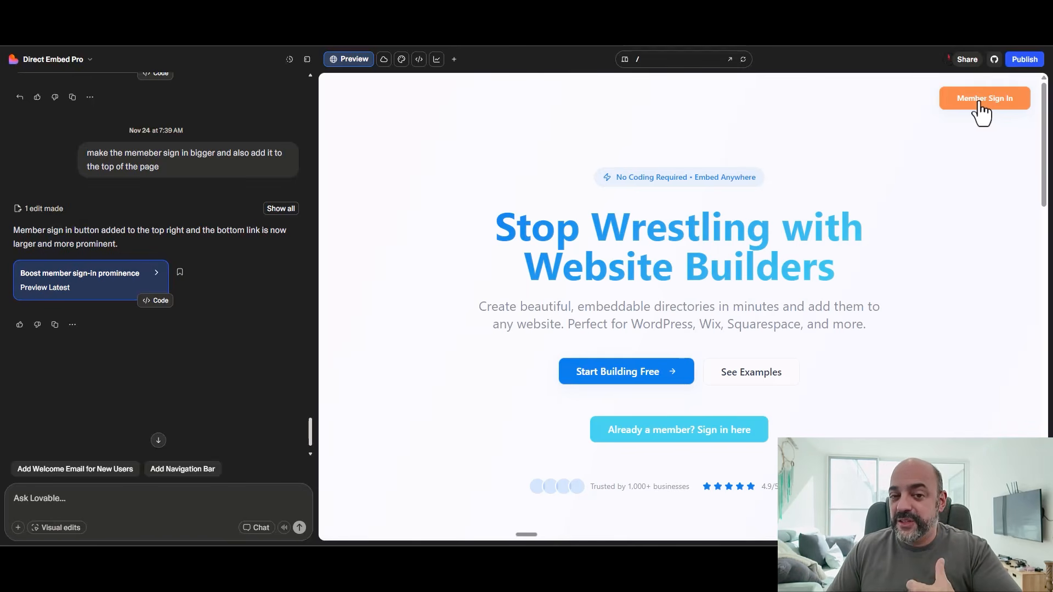
{"action": "left_click", "coordinate": [688, 59]}
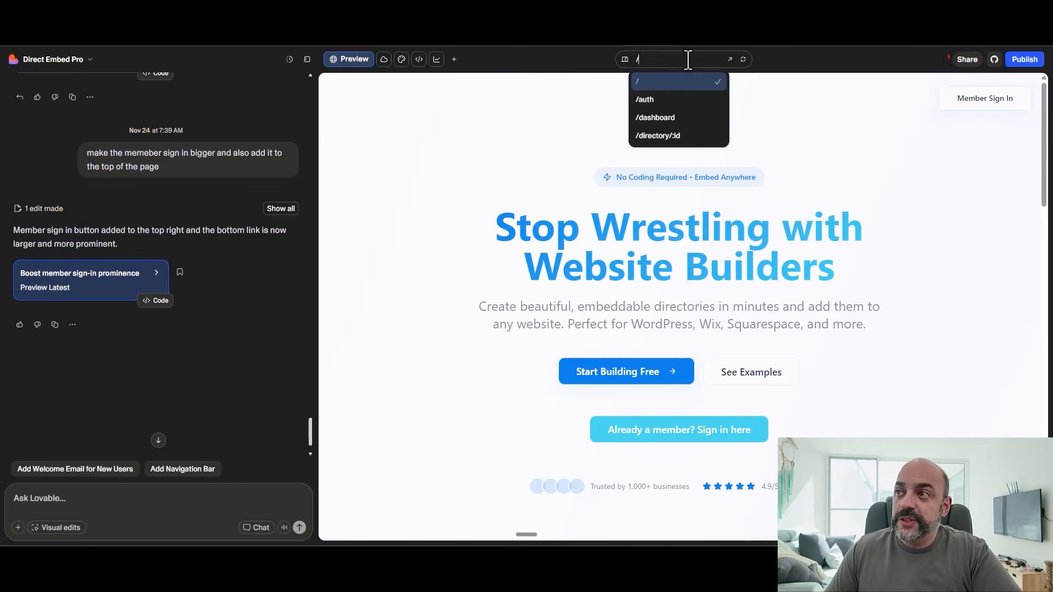
{"action": "left_click", "coordinate": [678, 117]}
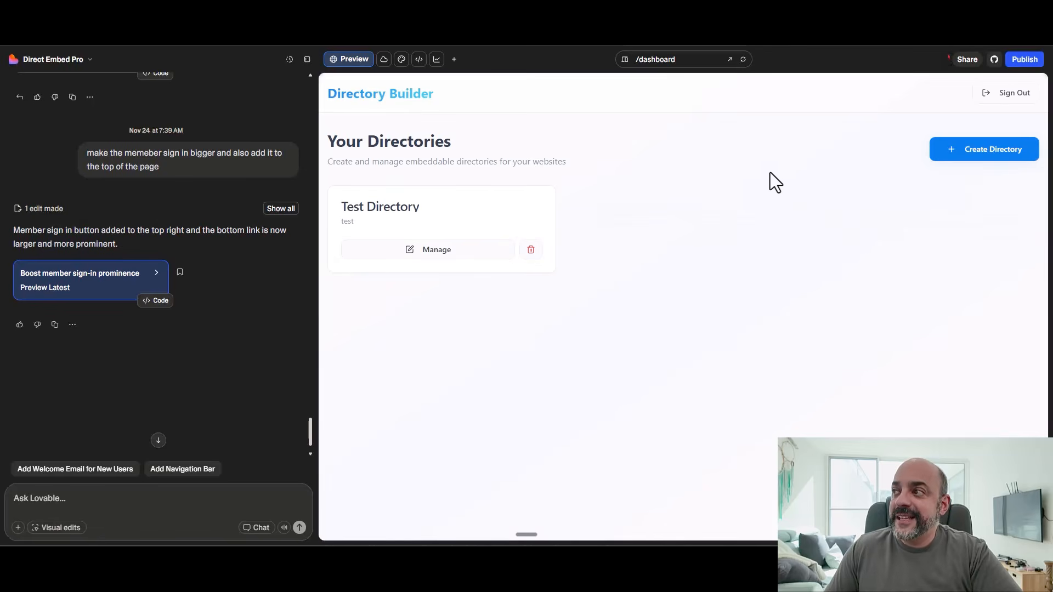
- Draft a Lovable prompt requesting a cancelation option with a popup asking for the reason and a webhook to HighLevel that cancels the subscription
{"action": "left_click", "coordinate": [131, 498]}
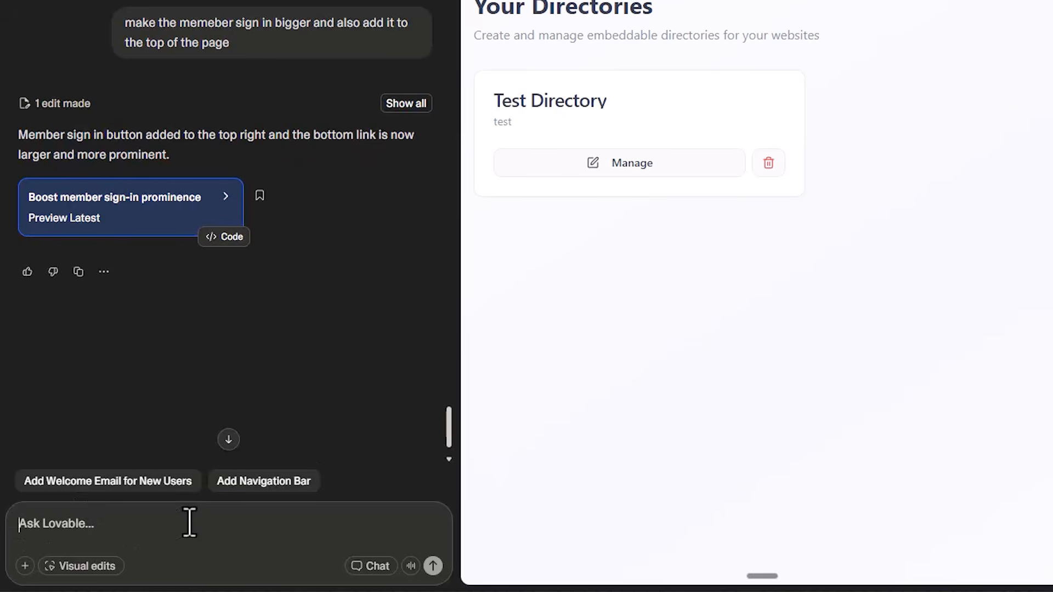
{"action": "type", "text": "Once "}
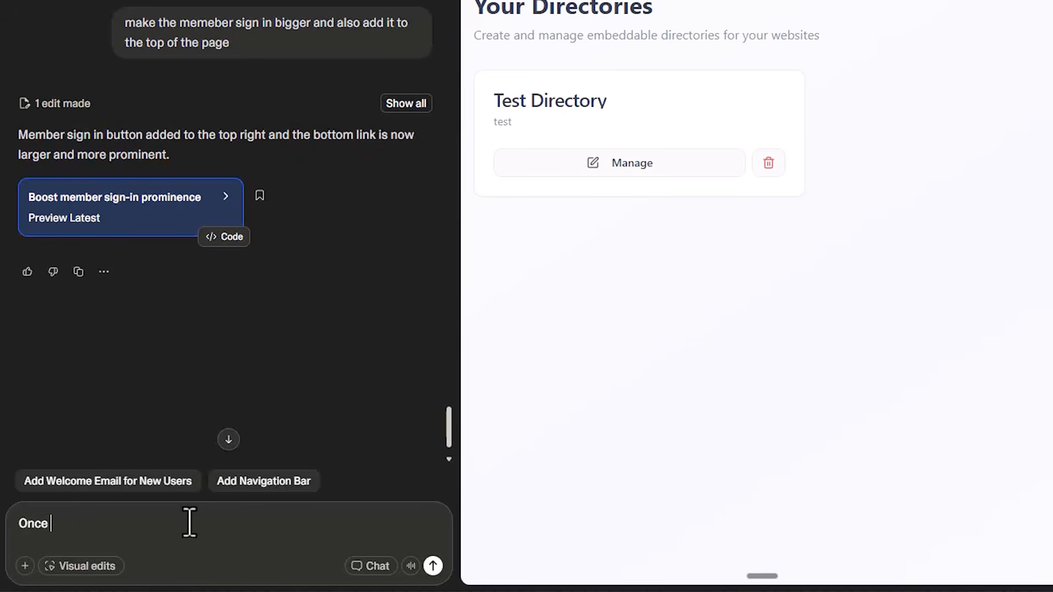
{"action": "type", "text": "the customer is in"}
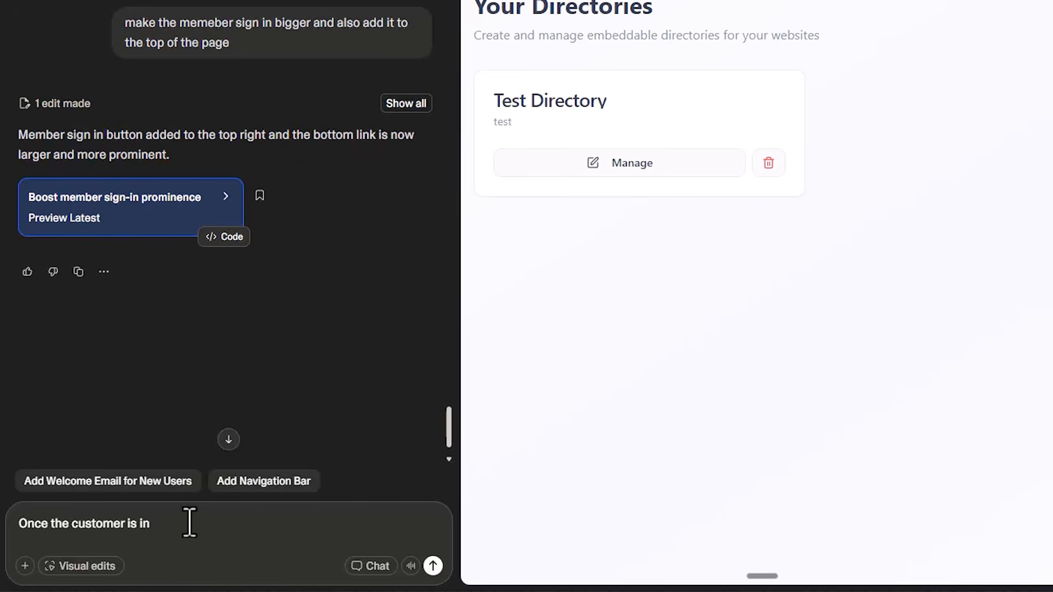
{"action": "type", "text": " also give htem the ability of ca"}
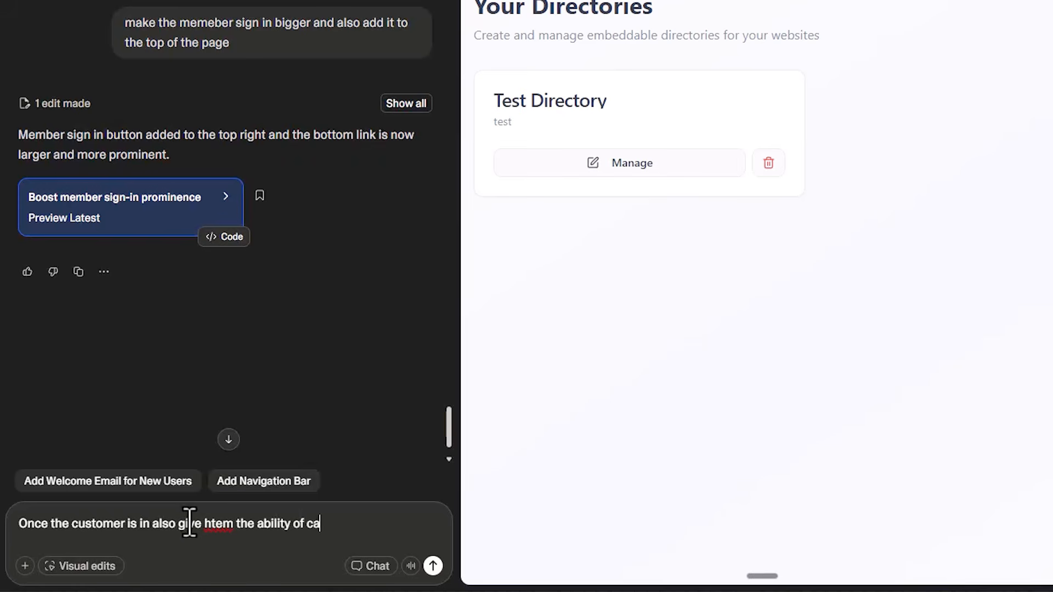
{"action": "type", "text": "neling by adding a cancelation option, make it a pop and ask for"}
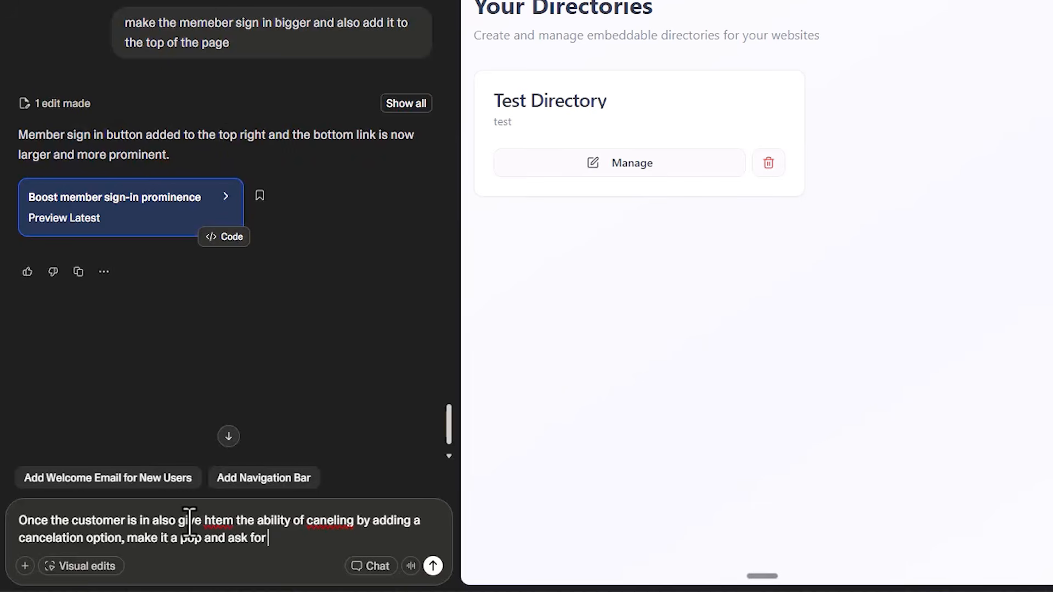
{"action": "type", "text": " reason for cancelation, then s"}
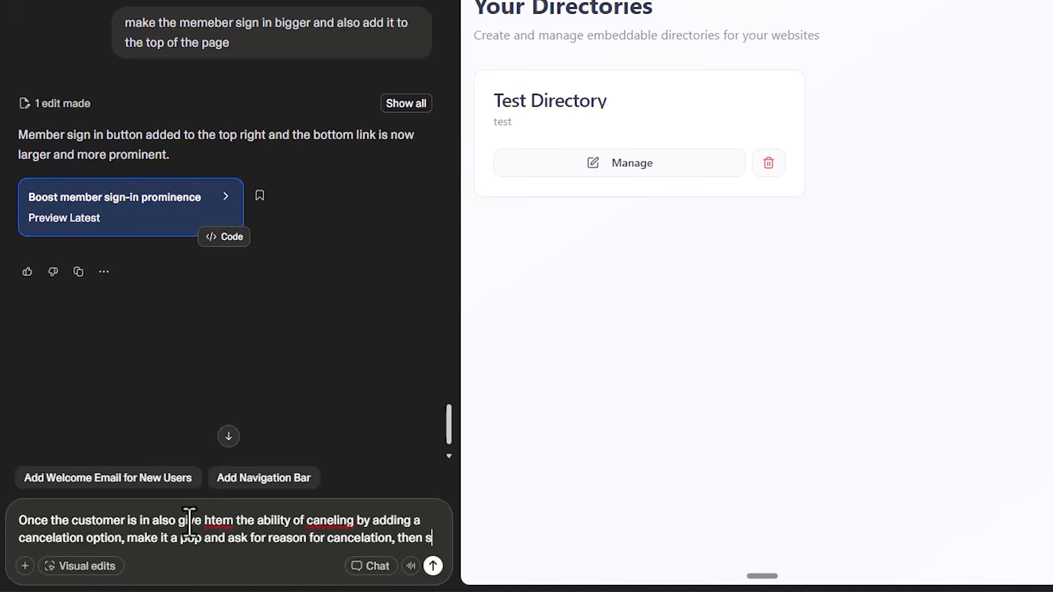
{"action": "type", "text": "end a webhook "}
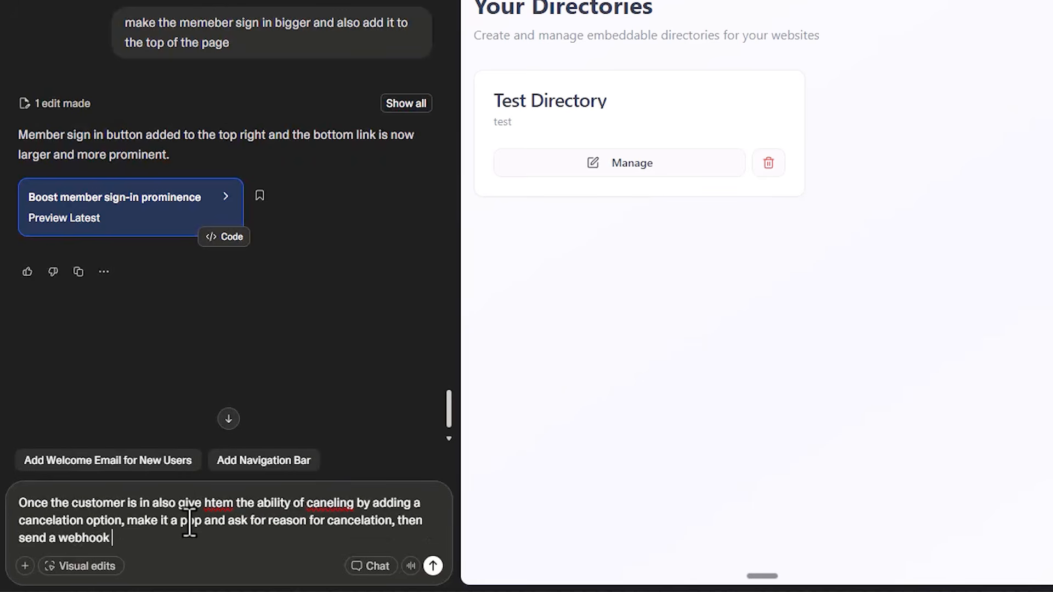
{"action": "type", "text": "out to highlevel to "}
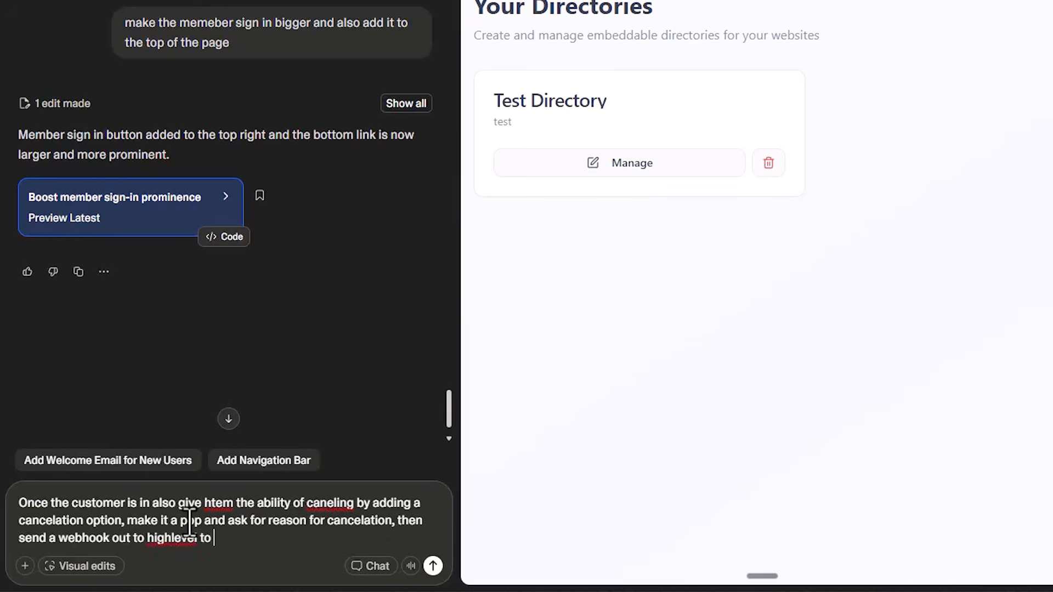
{"action": "type", "text": "cancel the subscrition."}
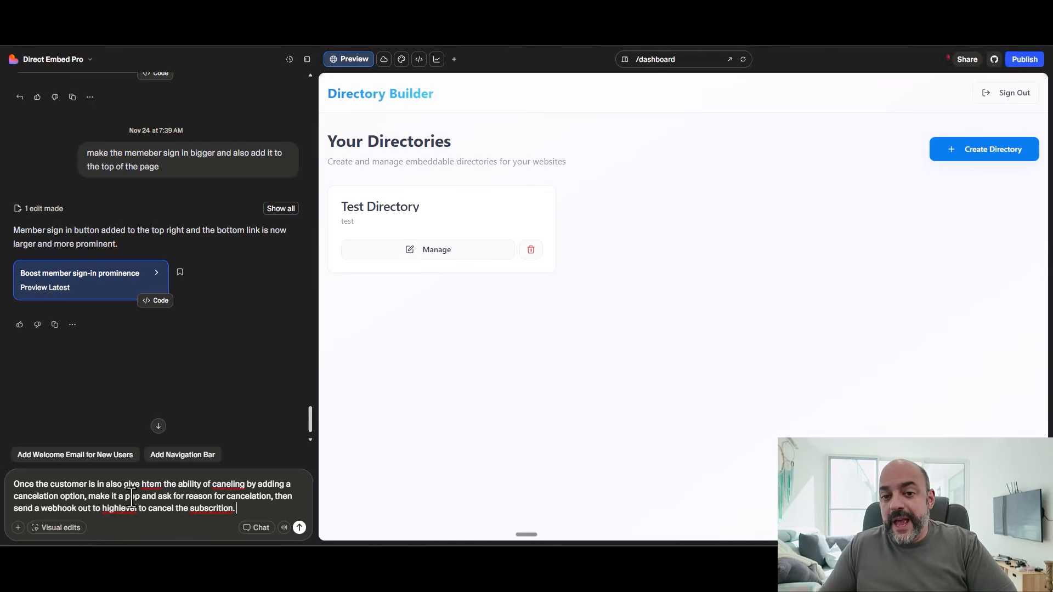
- Correct "htem" to "them" and replace "also" in the prompt so the customer is in the dashboard
{"action": "right_click", "coordinate": [144, 484]}
{"action": "left_click", "coordinate": [153, 489]}
{"action": "left_click_drag", "start_coordinate": [122, 485], "coordinate": [107, 485]}
{"action": "type", "text": "the dashba"}
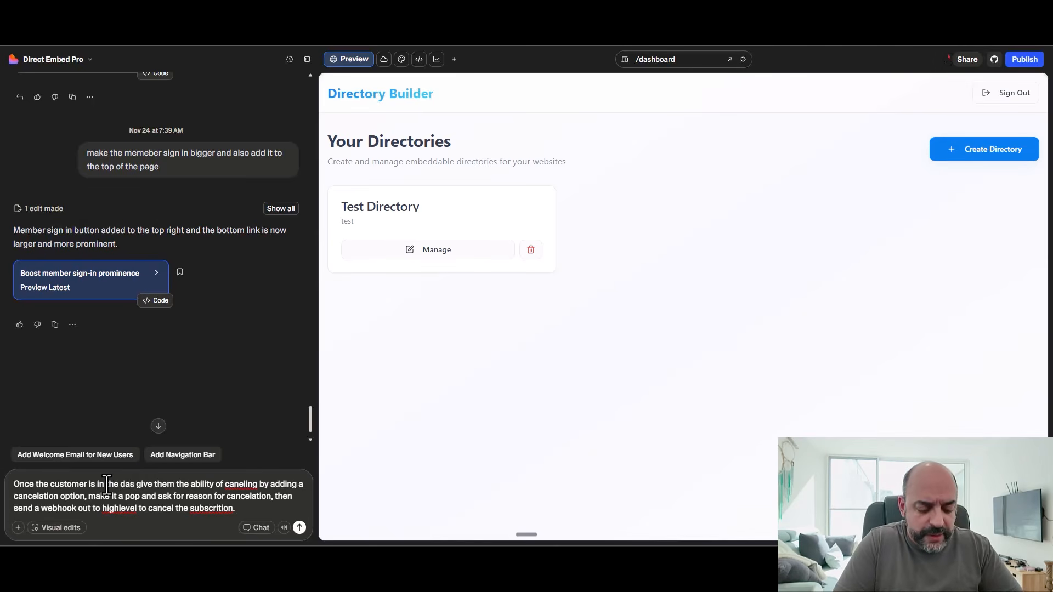
{"action": "type", "text": "ord"}
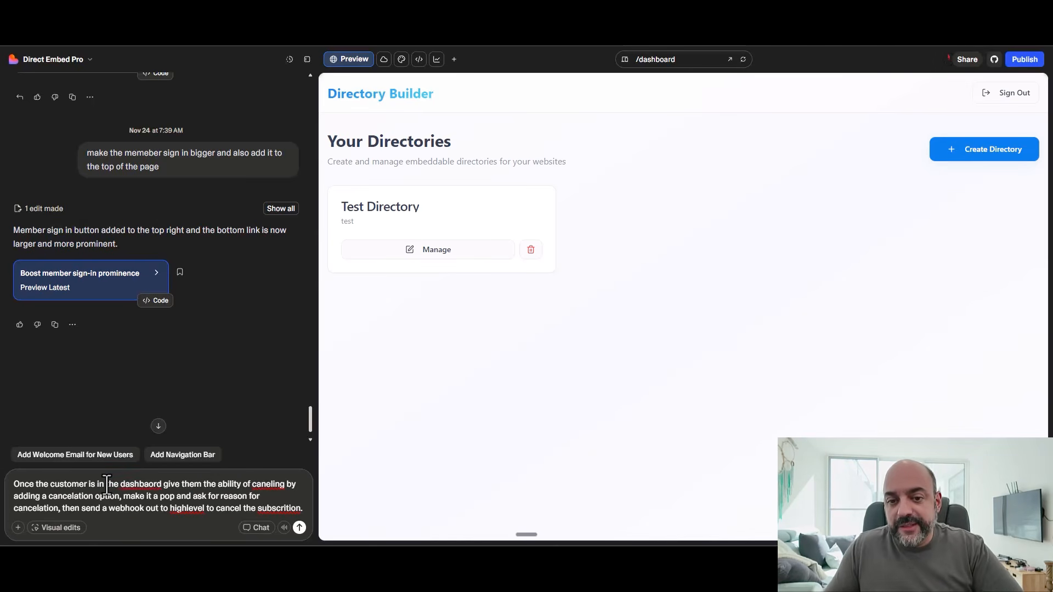
- Correct the spelling of "canceling" and add "button by the login" after "cancelation option" in the prompt
{"action": "right_click", "coordinate": [265, 484]}
{"action": "left_click", "coordinate": [290, 247]}
{"action": "type", "text": "button"}
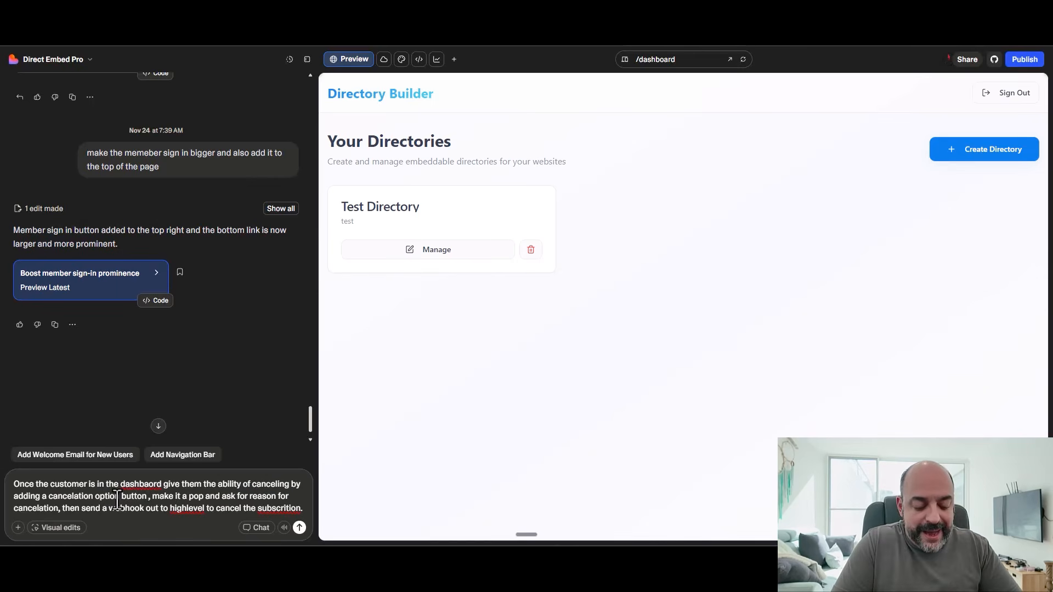
{"action": "type", "text": " by the login"}
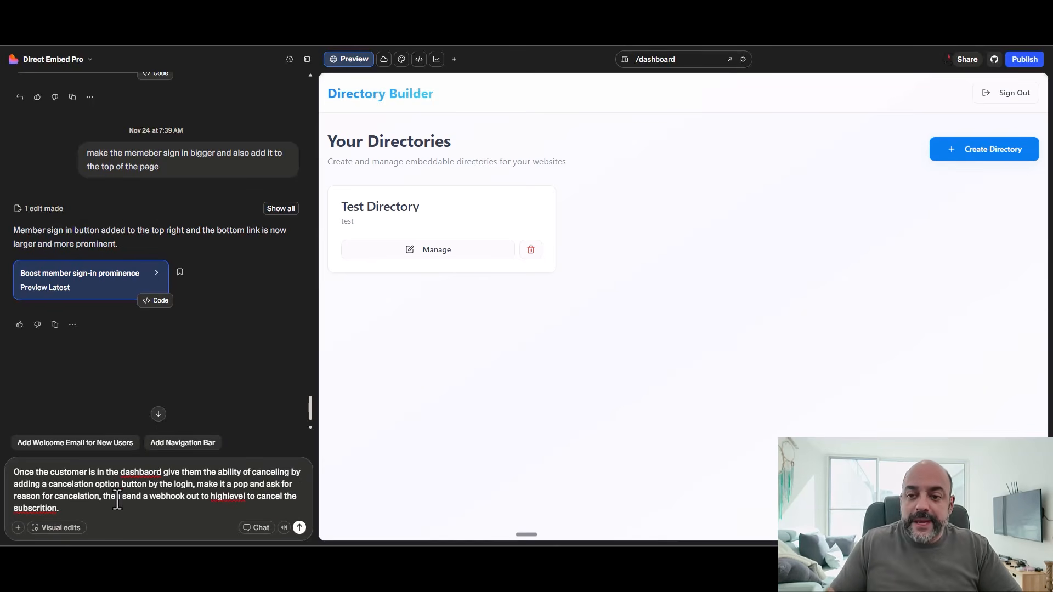
- Change "pop" to "pop up" and correct the spelling of "subscription" in the prompt
{"action": "left_click", "coordinate": [249, 484]}
{"action": "type", "text": "up"}
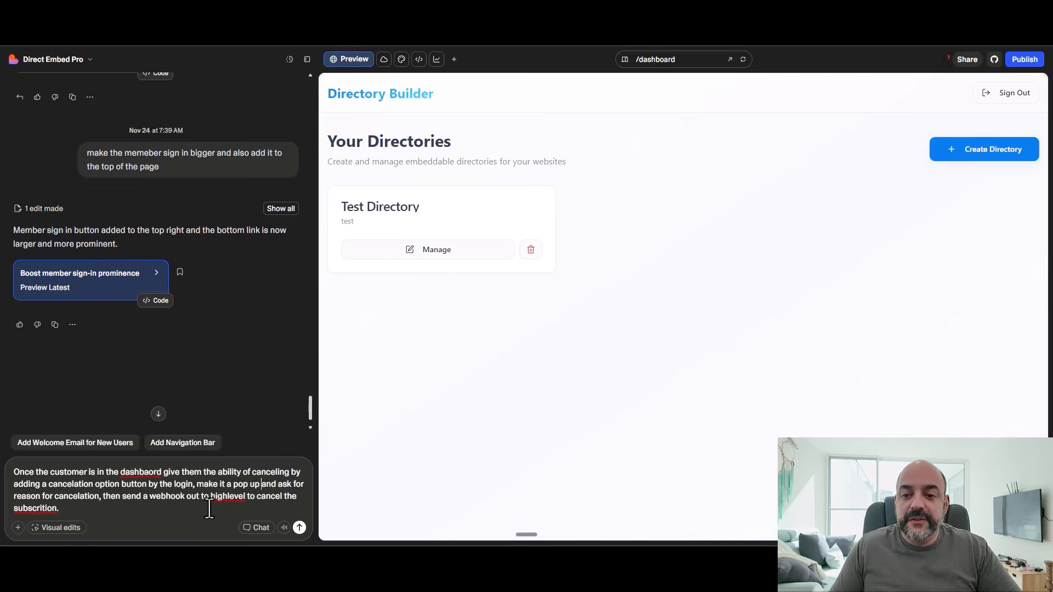
{"action": "right_click", "coordinate": [44, 512]}
{"action": "left_click", "coordinate": [82, 306]}
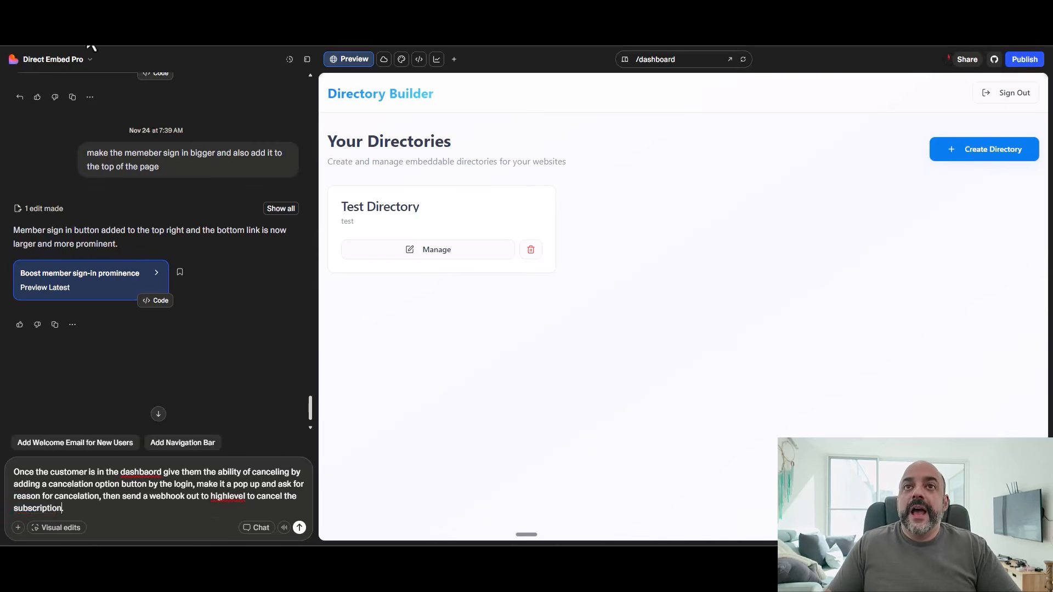
- Switch to the CRM, return to the workflow list and create a workflow from scratch in the 00. Directoryplus folder
{"action": "left_click", "coordinate": [114, 27]}
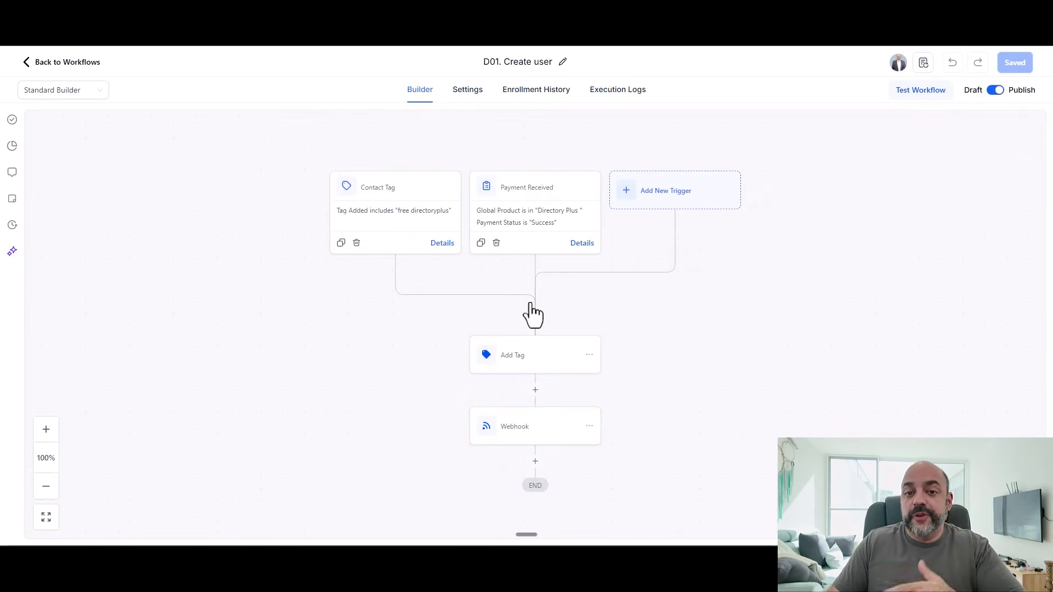
{"action": "left_click", "coordinate": [66, 64]}
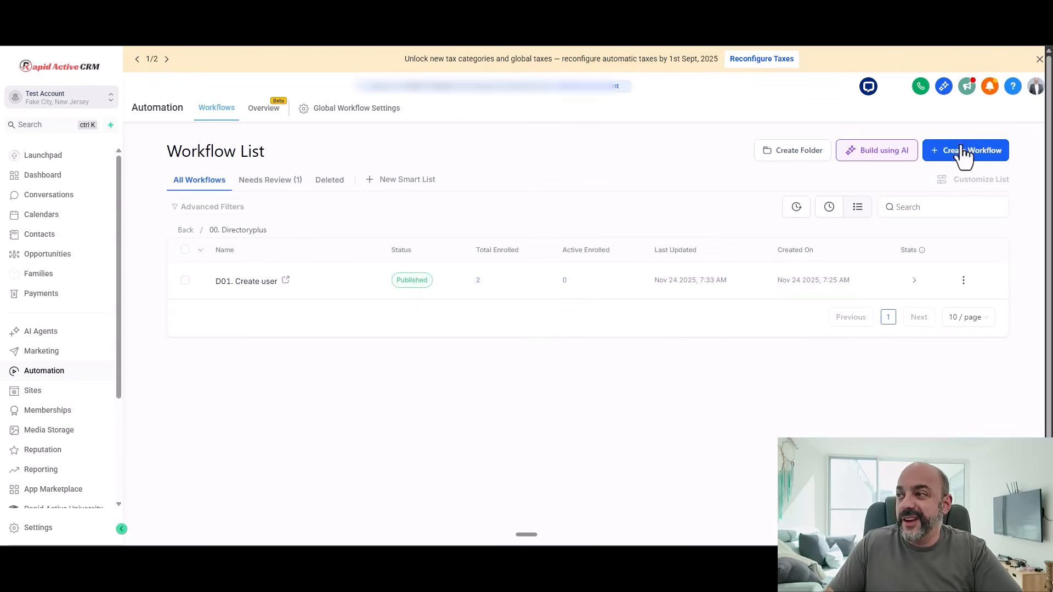
{"action": "left_click", "coordinate": [964, 155]}
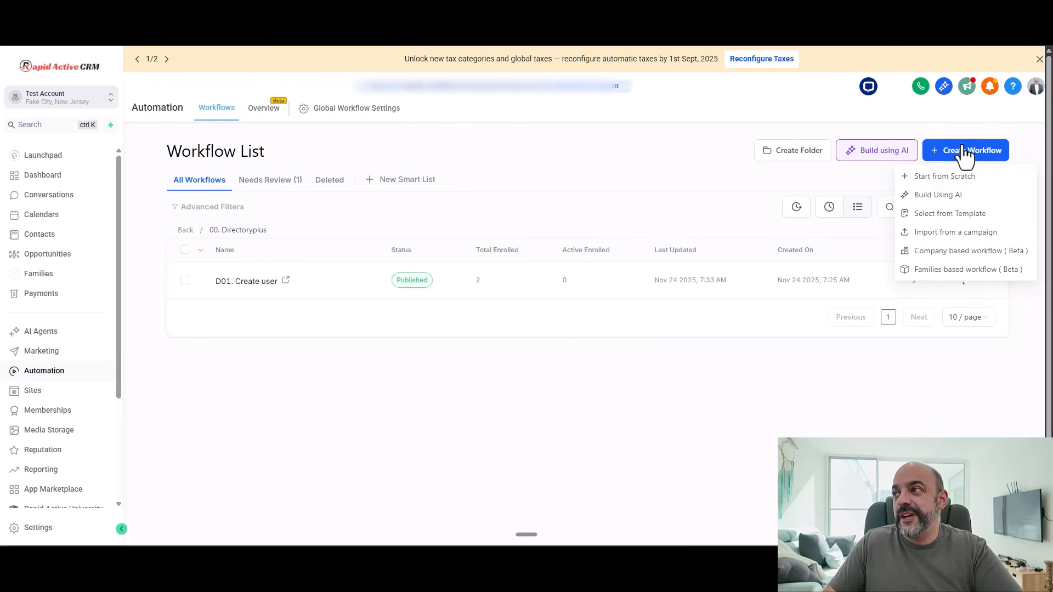
{"action": "left_click", "coordinate": [948, 176]}
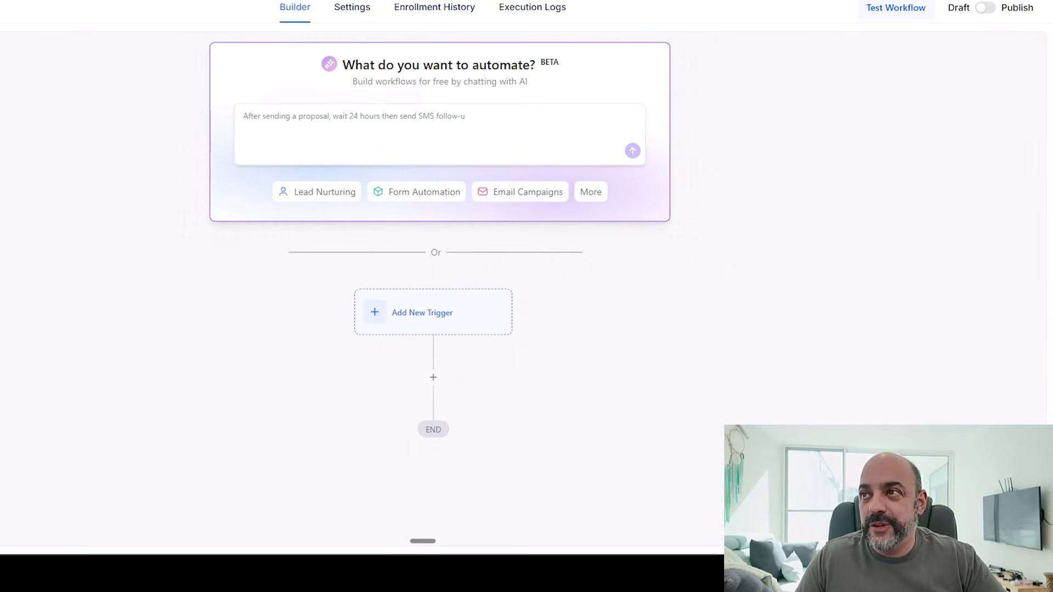
- Name the new workflow "D02. Cancel Directory Plus", correcting the spelling of "Directory"
{"action": "left_click", "coordinate": [554, 61]}
{"action": "type", "text": "D0"}
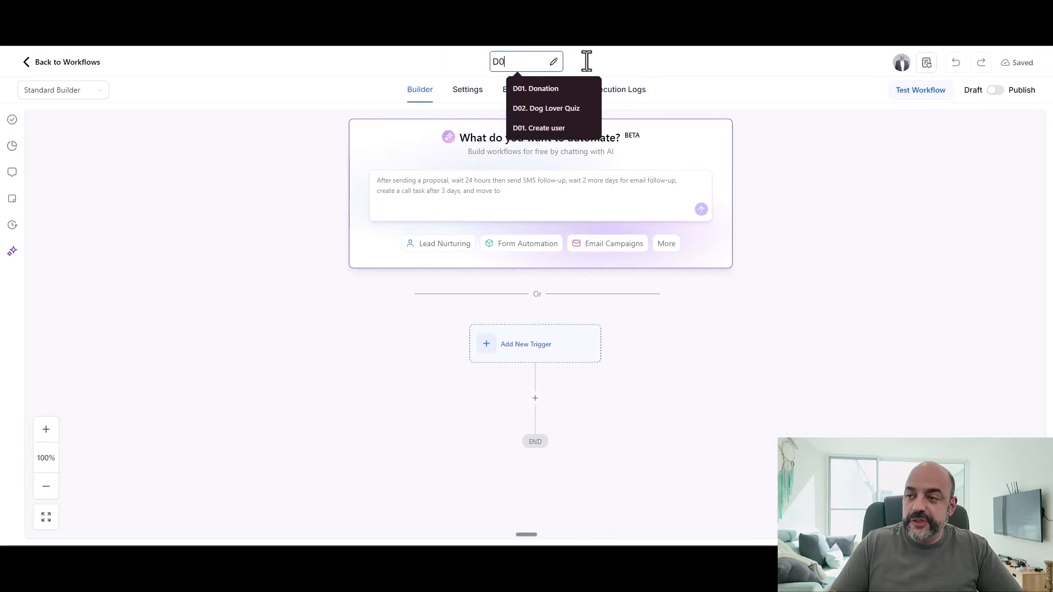
{"action": "type", "text": "2. C"}
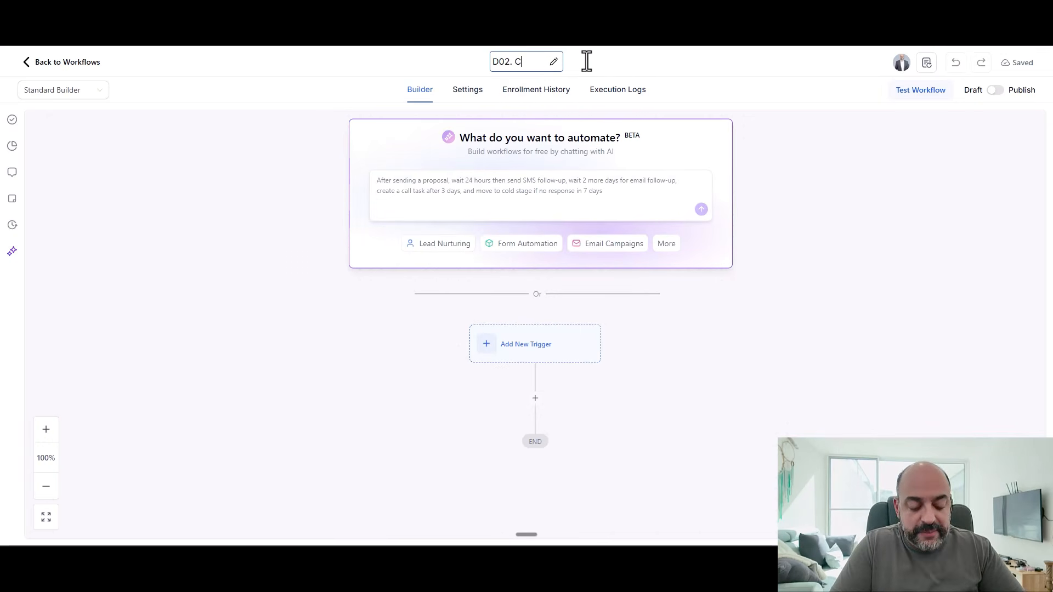
{"action": "type", "text": "ancel Directory Plus"}
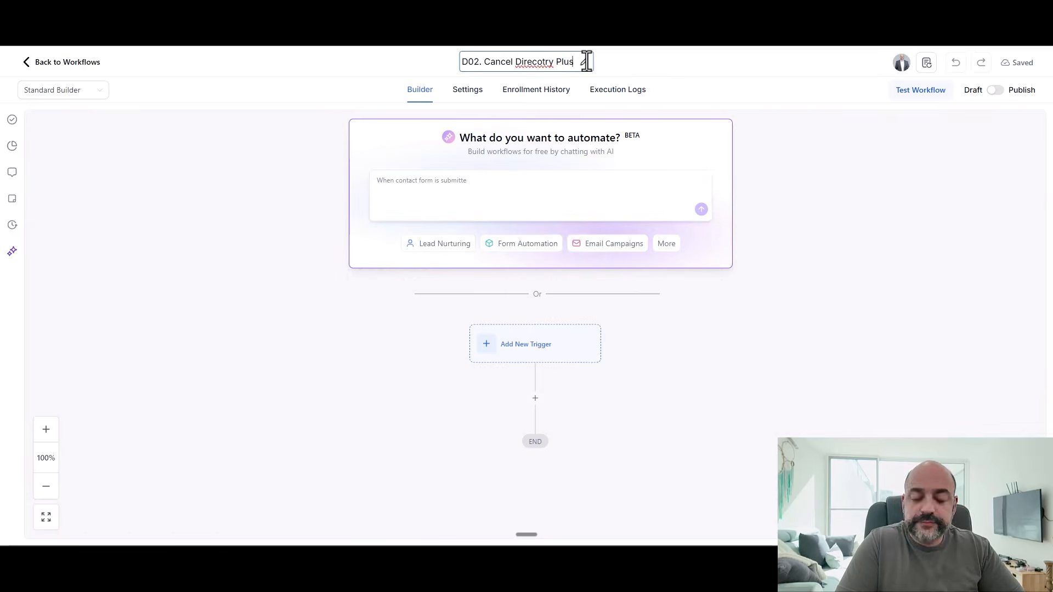
{"action": "right_click", "coordinate": [534, 60]}
{"action": "left_click", "coordinate": [551, 71]}
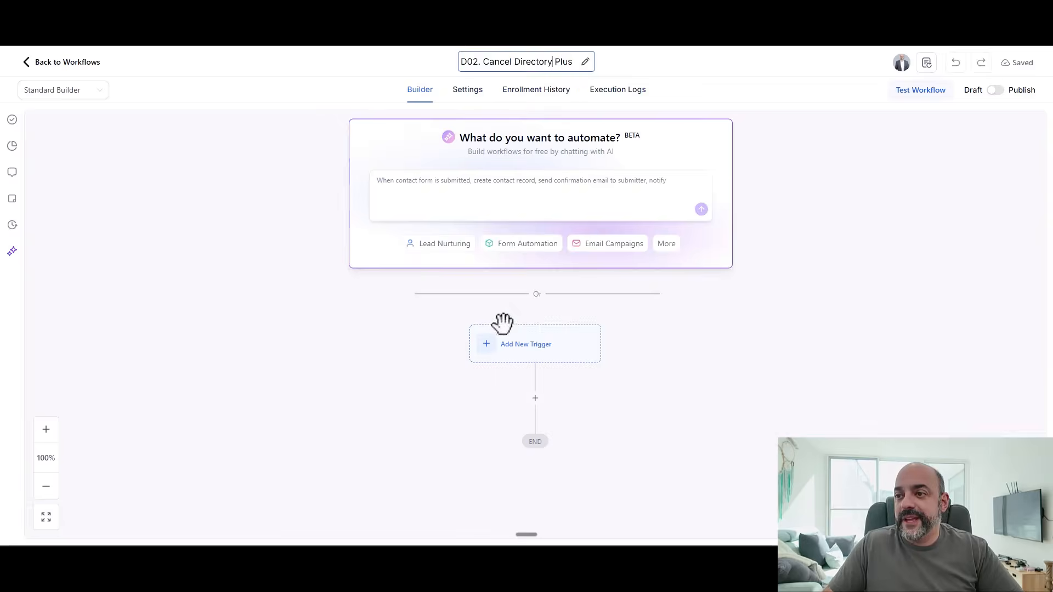
- Find the Inbound Webhook trigger and add it to the cancellation workflow
{"action": "left_click", "coordinate": [538, 346]}
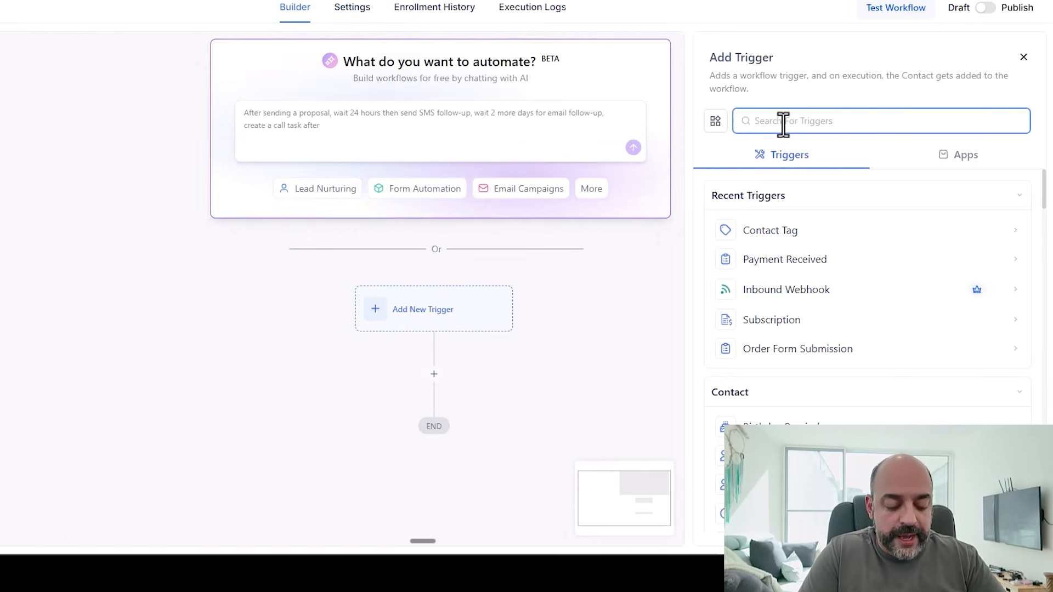
{"action": "type", "text": "inbo"}
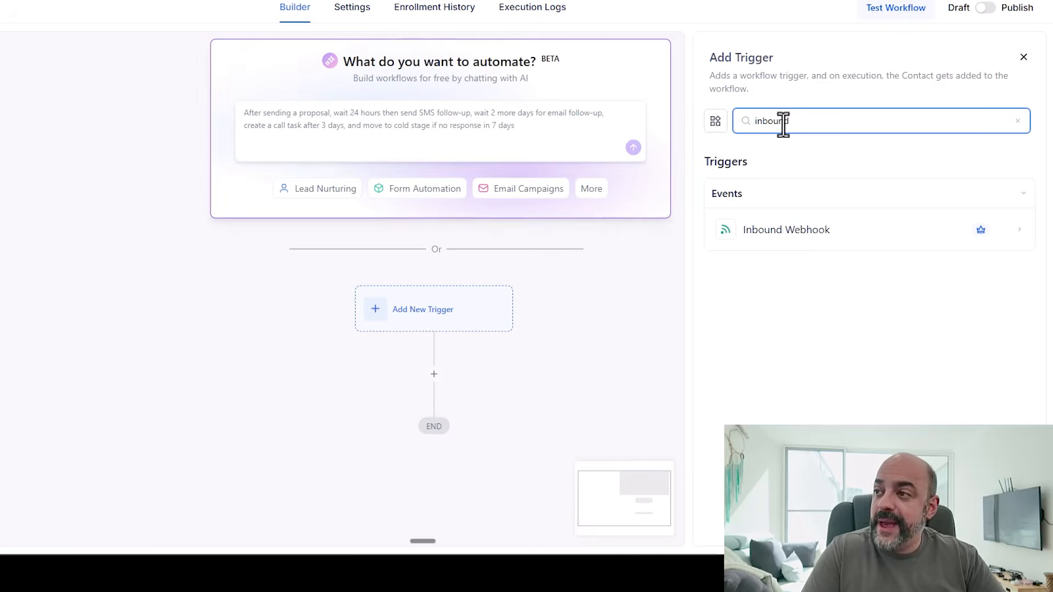
{"action": "type", "text": "und"}
{"action": "left_click", "coordinate": [768, 240]}
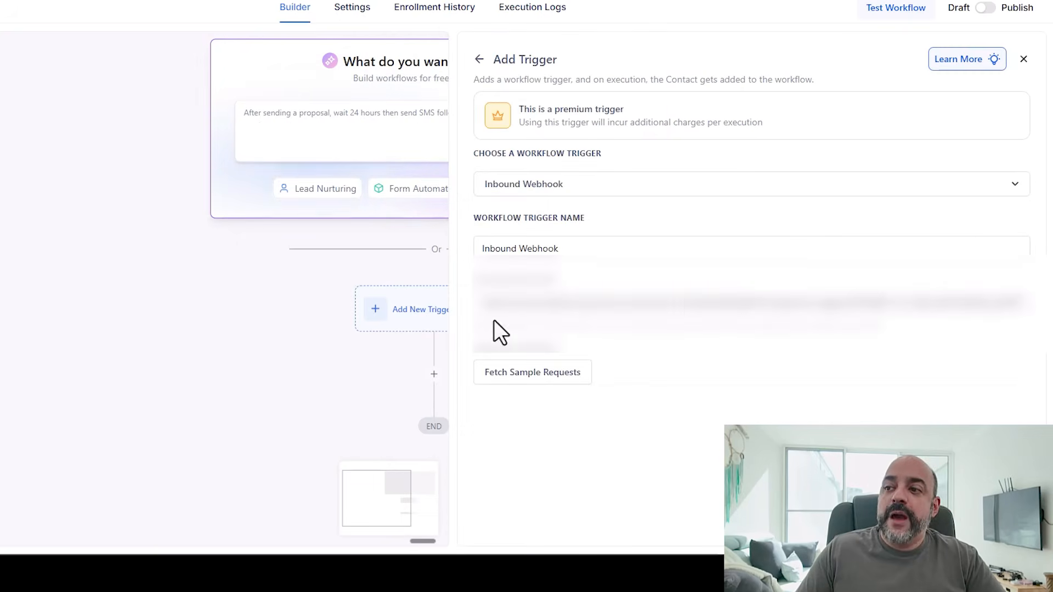
- Copy the trigger's webhook URL, switch to Lovable, complete the subscription cancellation prompt with it and submit it
{"action": "left_click", "coordinate": [1017, 305]}
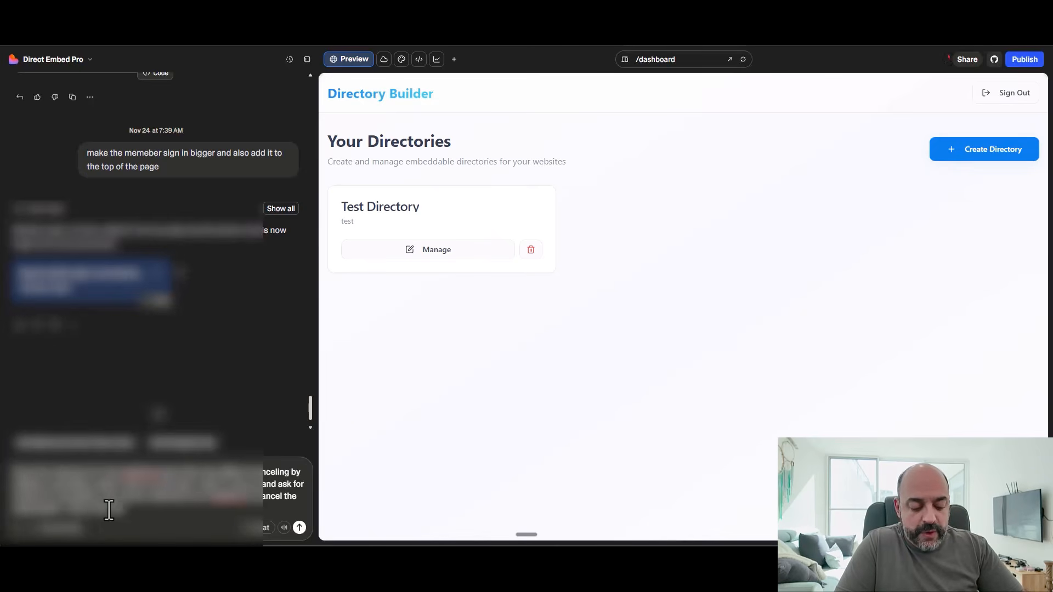
{"action": "type", "text": "ation email"}
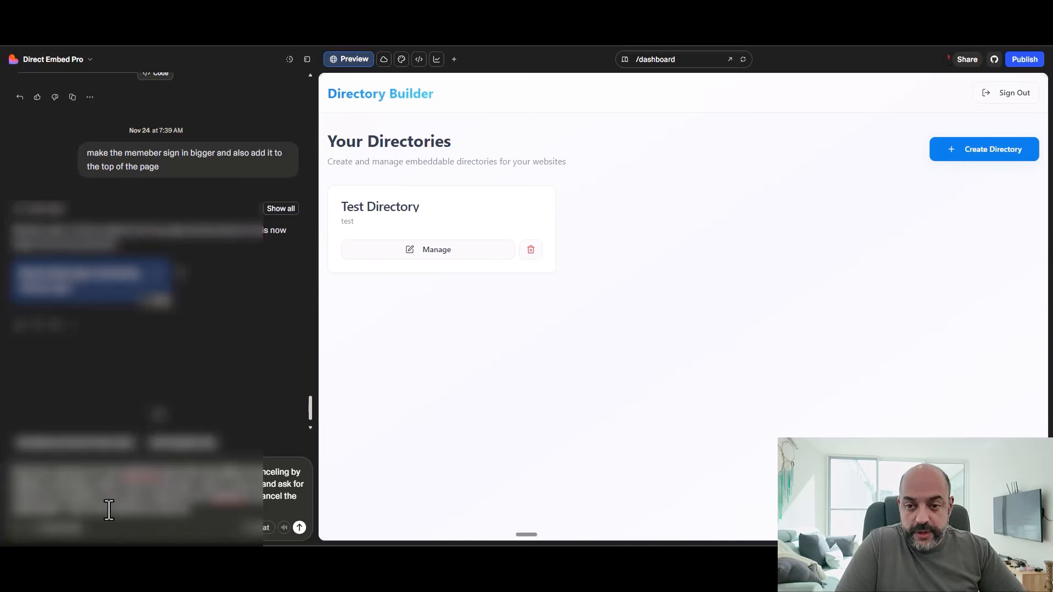
{"action": "key", "text": "Return"}
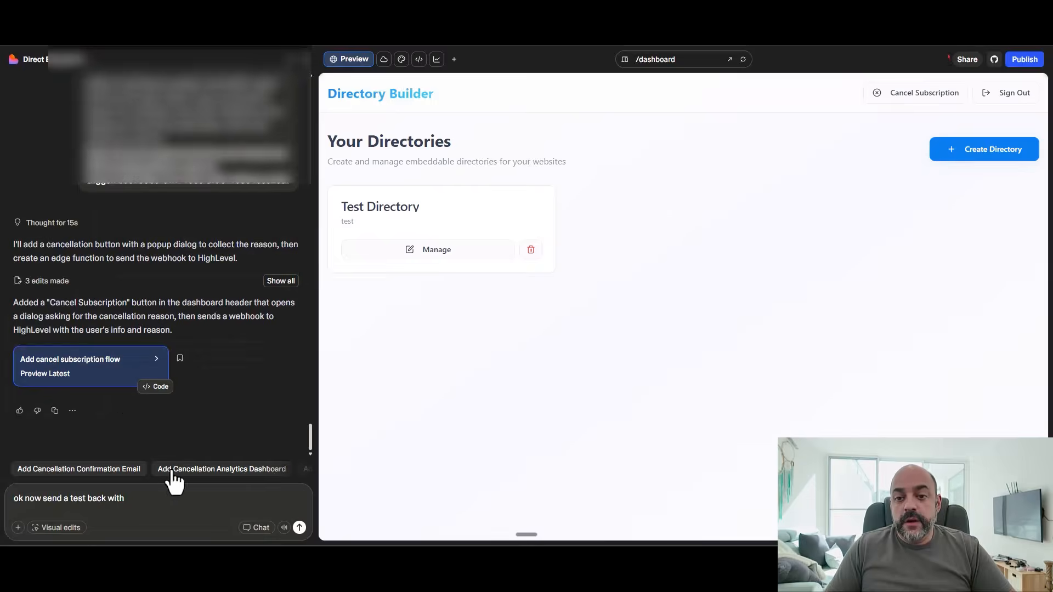
- Ask Lovable to send a test based on the first signup, with name, email and cancelation reason, to test the flow
{"action": "key", "text": "ctrl+a"}
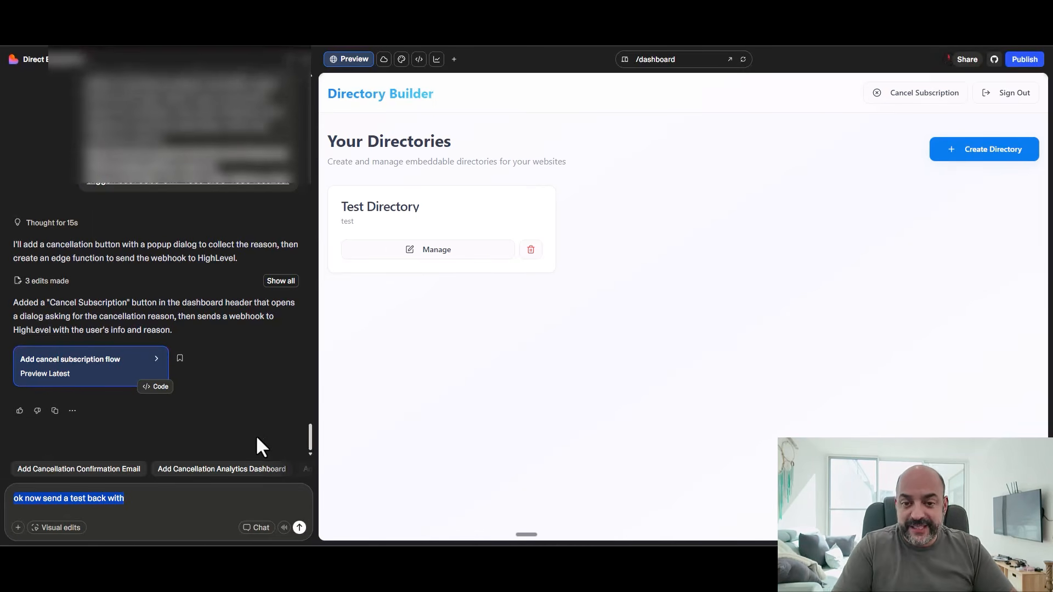
{"action": "left_click", "coordinate": [178, 509]}
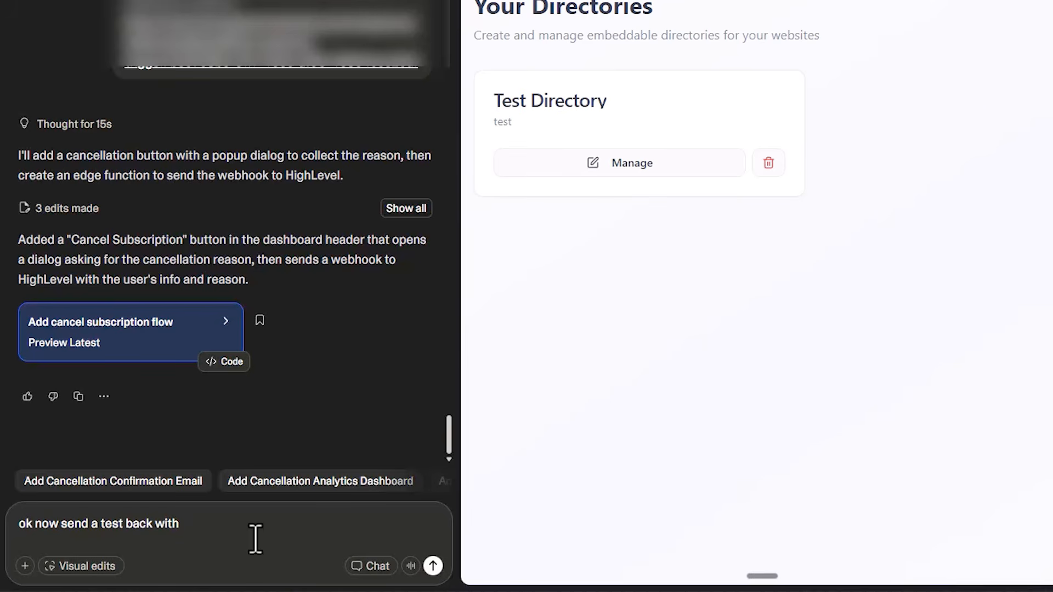
{"action": "type", "text": "based on the f"}
{"action": "type", "text": "irst dignup you got so "}
{"action": "type", "text": "we can test the flow, "}
{"action": "type", "text": "send name, email and"}
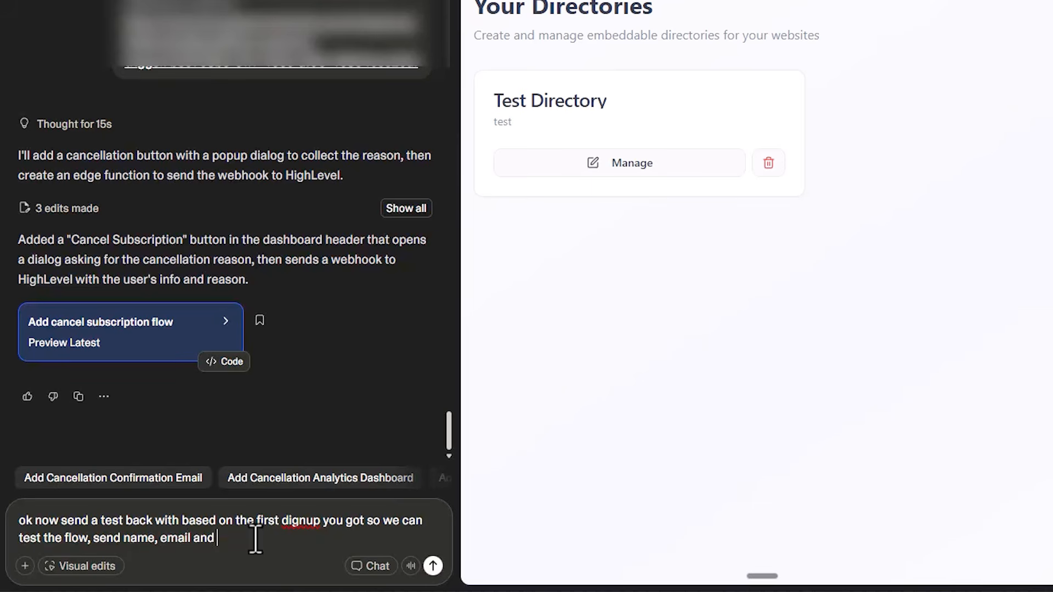
{"action": "type", "text": " cancellation reason."}
{"action": "key", "text": "Return"}
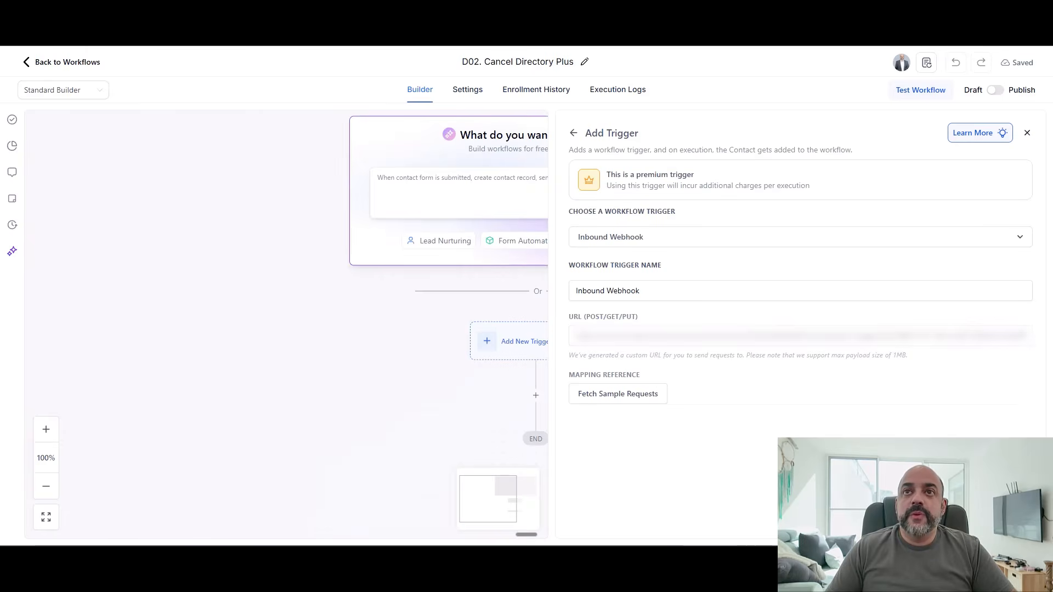
- Switch to the CRM, duplicate its browser tab and open the Custom Fields settings in the copy
{"action": "right_click", "coordinate": [90, 8]}
{"action": "left_click", "coordinate": [149, 85]}
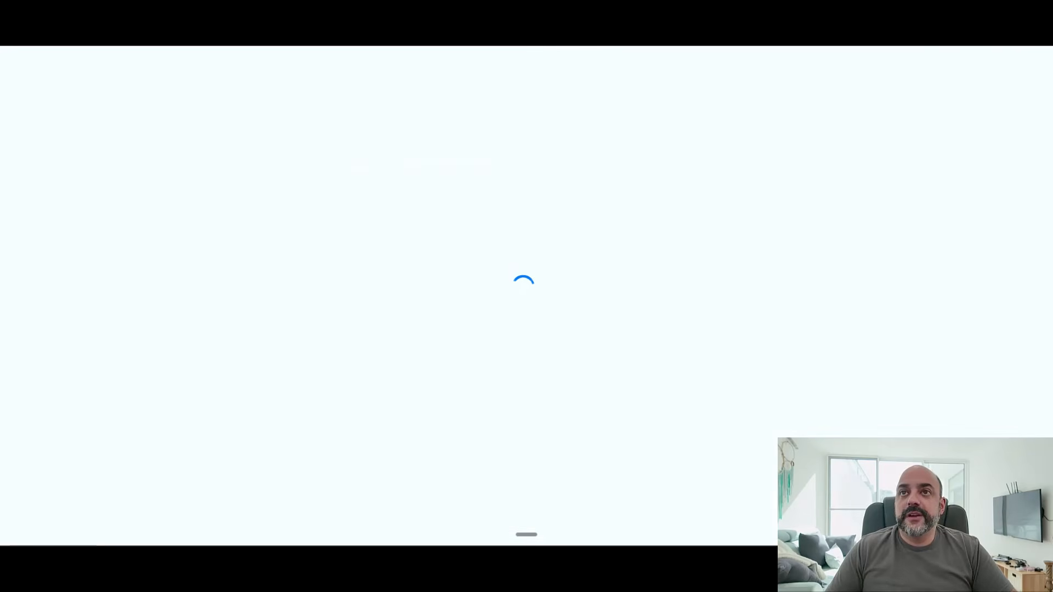
{"action": "scroll", "coordinate": [66, 493], "scroll_direction": "down", "scroll_amount": 5}
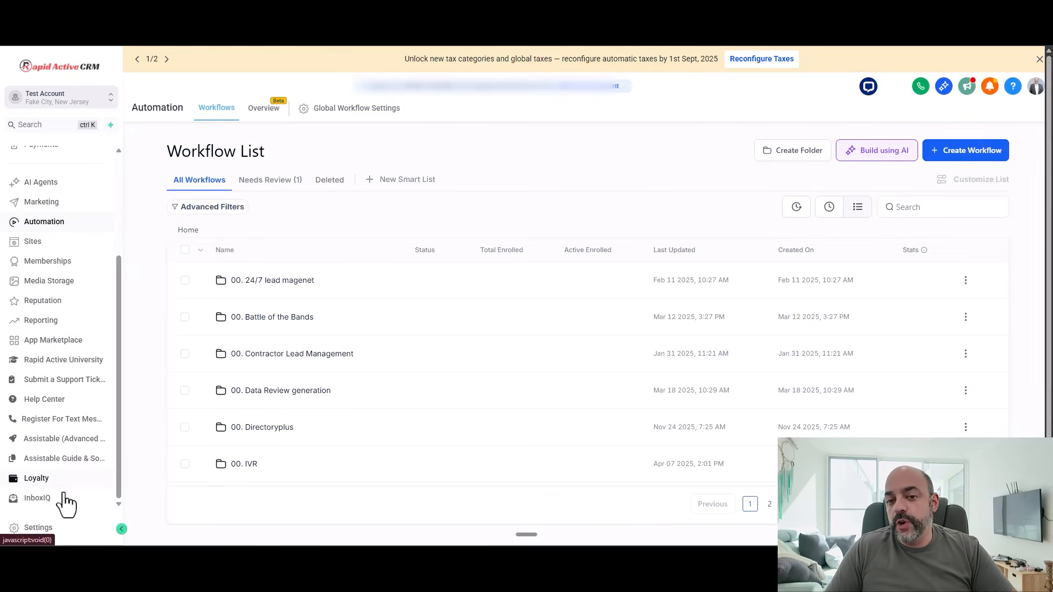
{"action": "left_click", "coordinate": [59, 520]}
{"action": "scroll", "coordinate": [82, 304], "scroll_direction": "down", "scroll_amount": 1}
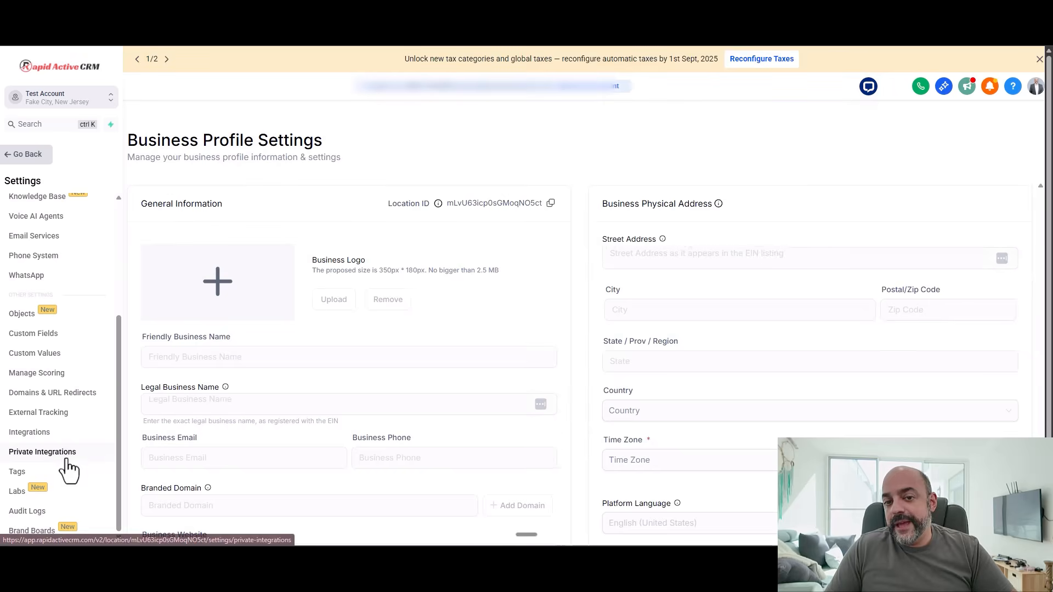
{"action": "left_click", "coordinate": [53, 342]}
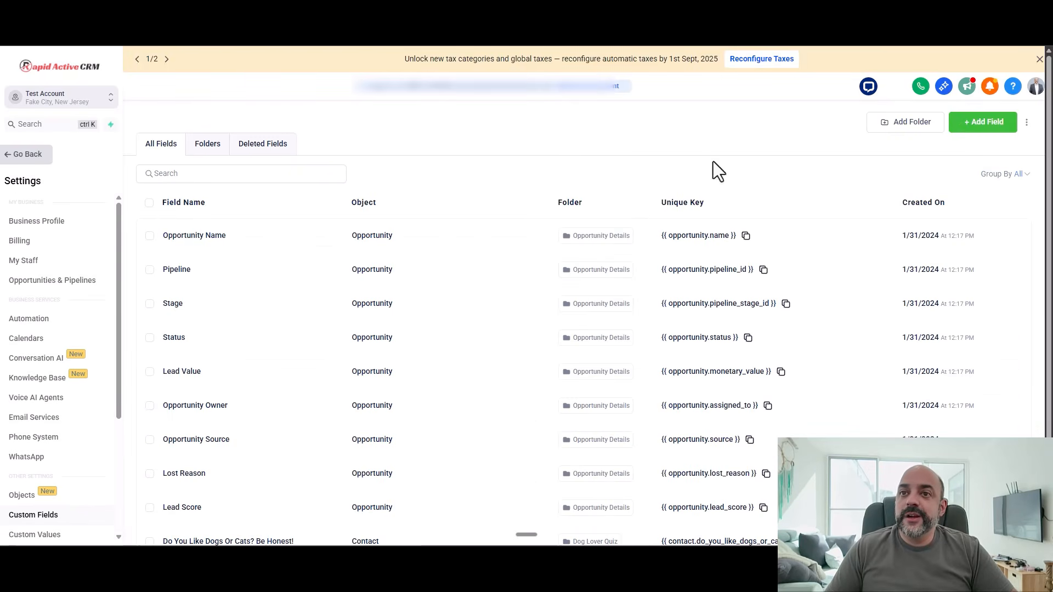
- Create a custom field folder named "Directory Plus App" for the Contact object
{"action": "left_click", "coordinate": [241, 148]}
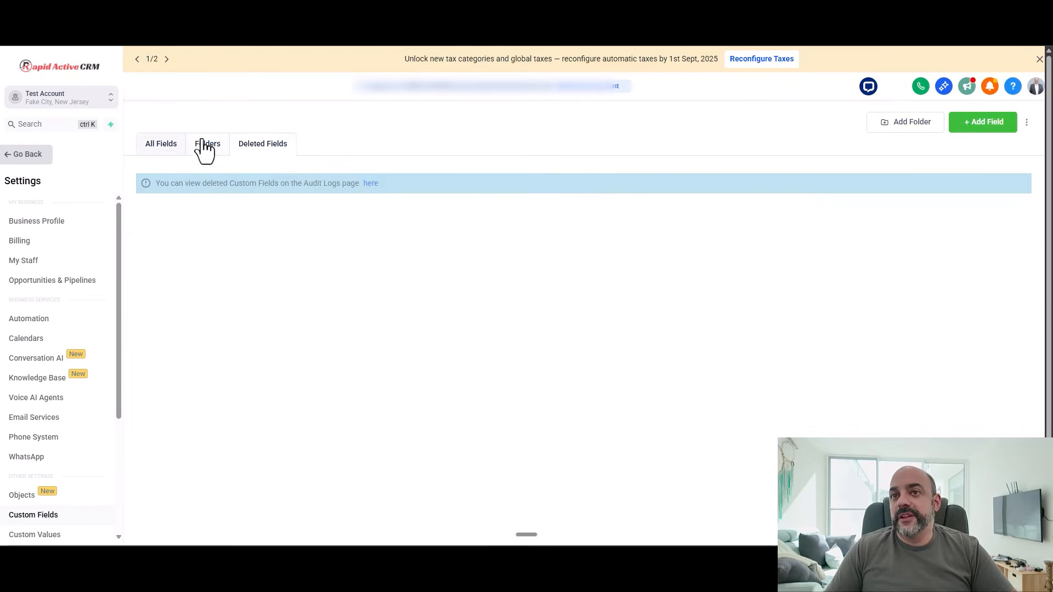
{"action": "left_click", "coordinate": [204, 145]}
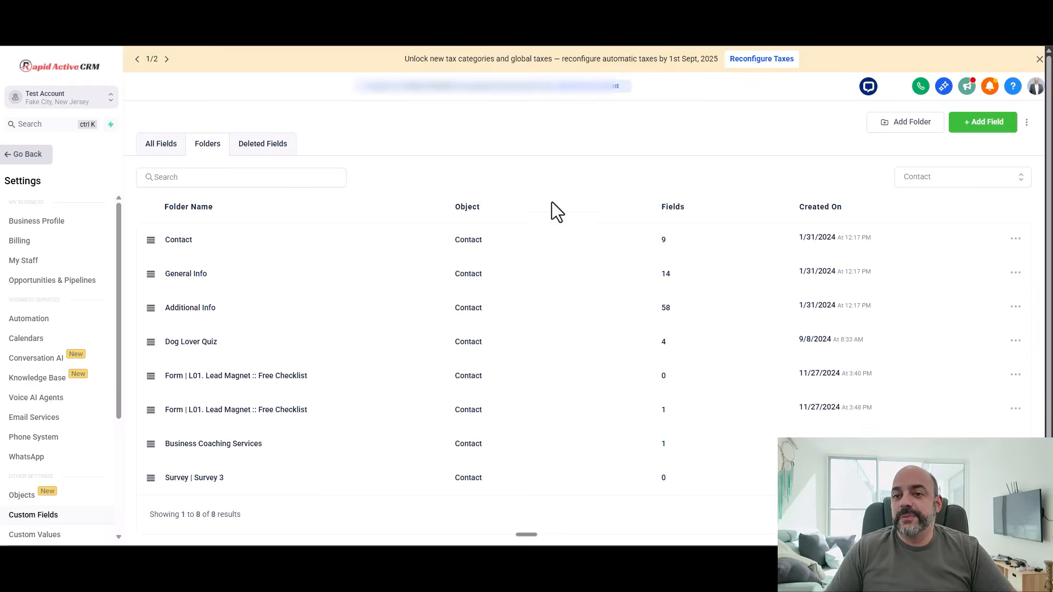
{"action": "left_click", "coordinate": [910, 122]}
{"action": "left_click", "coordinate": [531, 275]}
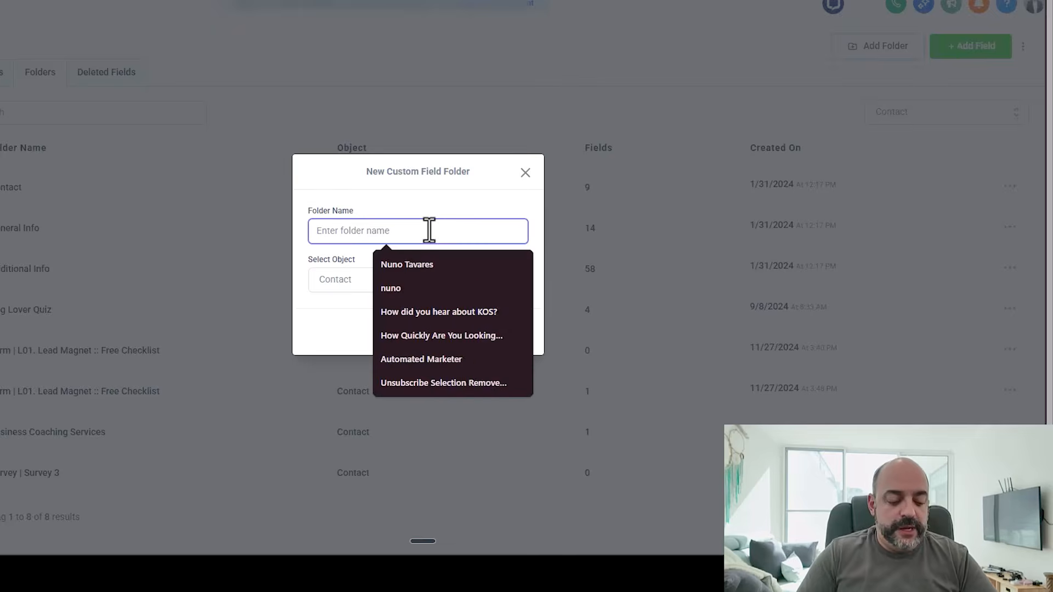
{"action": "type", "text": "Directory Plus App"}
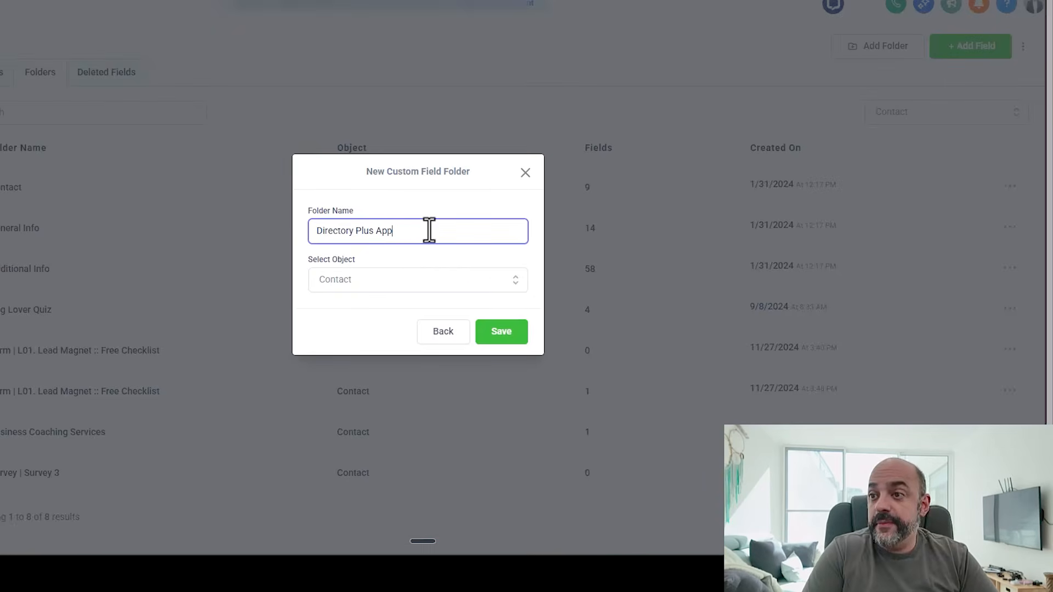
{"action": "left_click", "coordinate": [512, 328]}
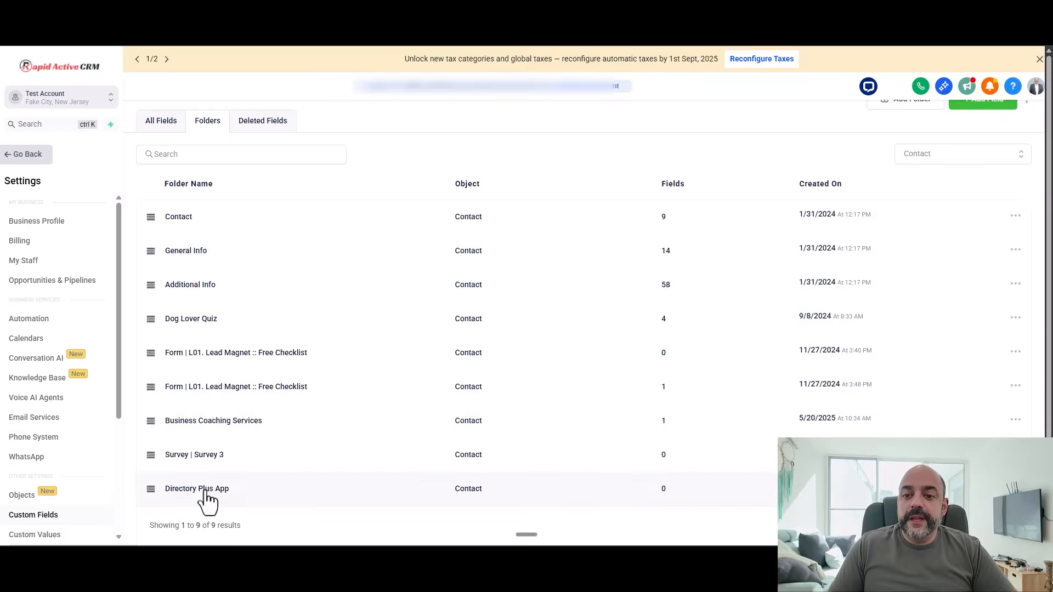
- Add a Single Line custom field named "Cancelation Reason" inside the Directory Plus App folder and save it
{"action": "left_click", "coordinate": [206, 493]}
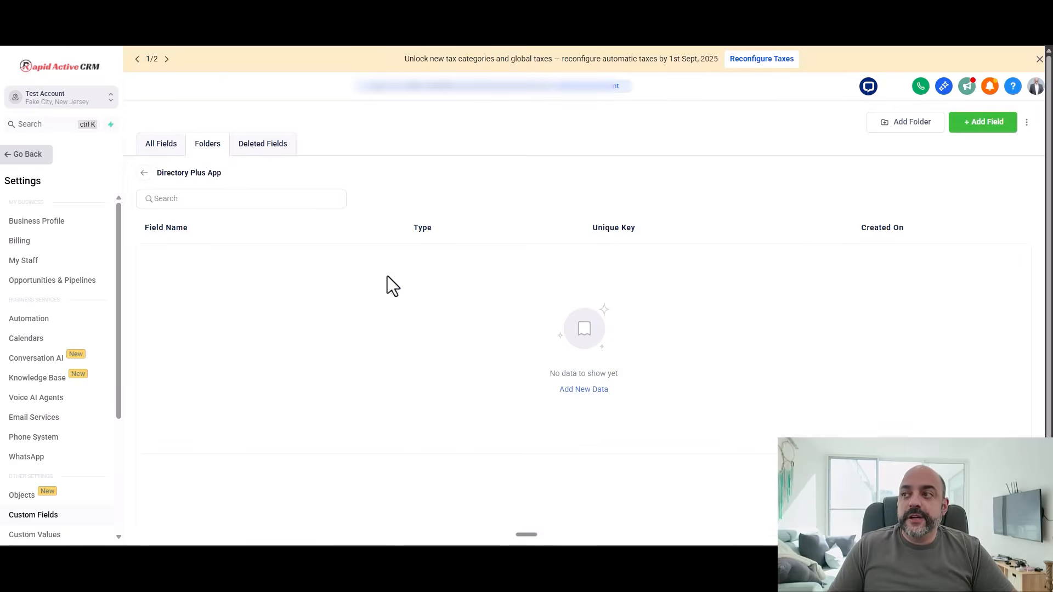
{"action": "left_click", "coordinate": [964, 127]}
{"action": "left_click", "coordinate": [309, 216]}
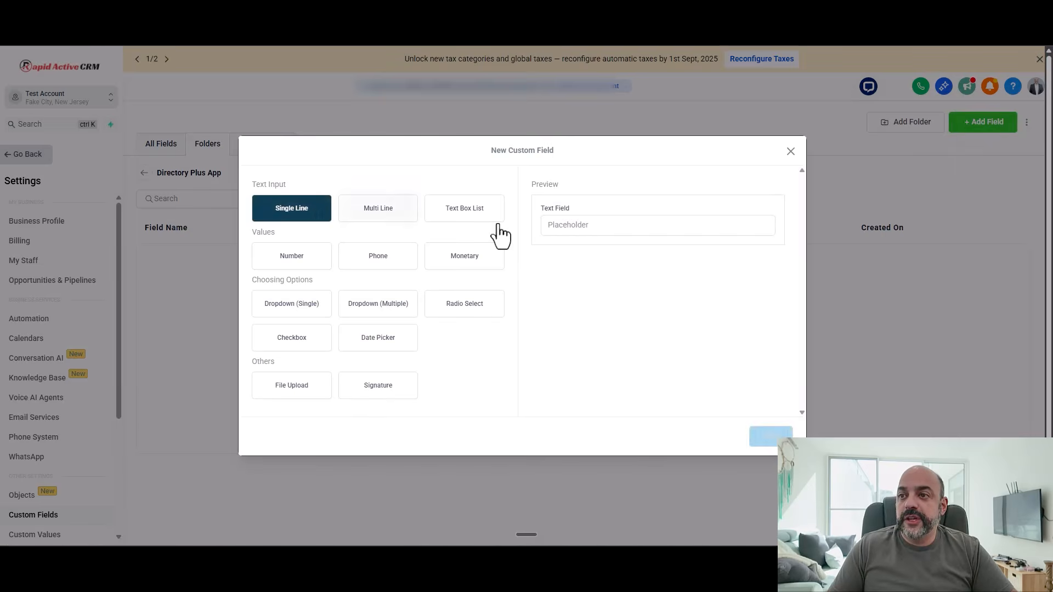
{"action": "left_click", "coordinate": [769, 437]}
{"action": "left_click", "coordinate": [377, 269]}
{"action": "type", "text": "Ca"}
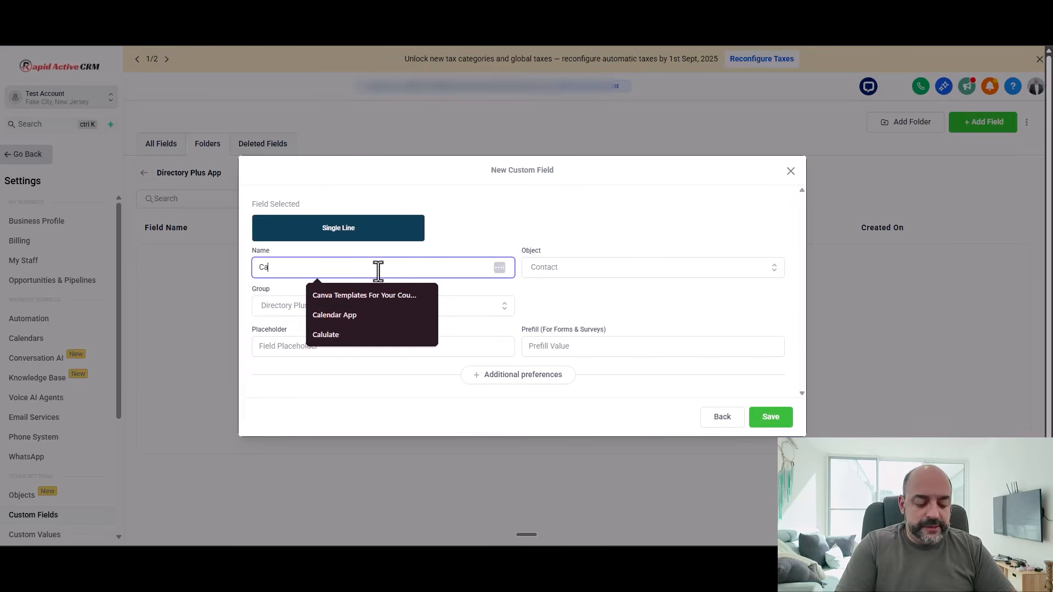
{"action": "type", "text": "ncelation Reason"}
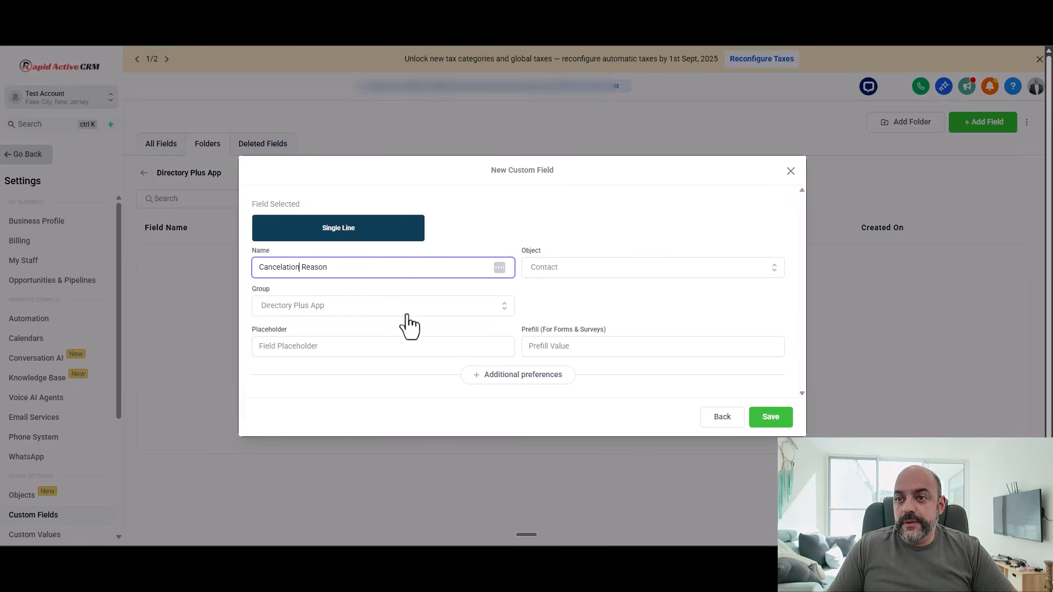
{"action": "left_click", "coordinate": [772, 418]}
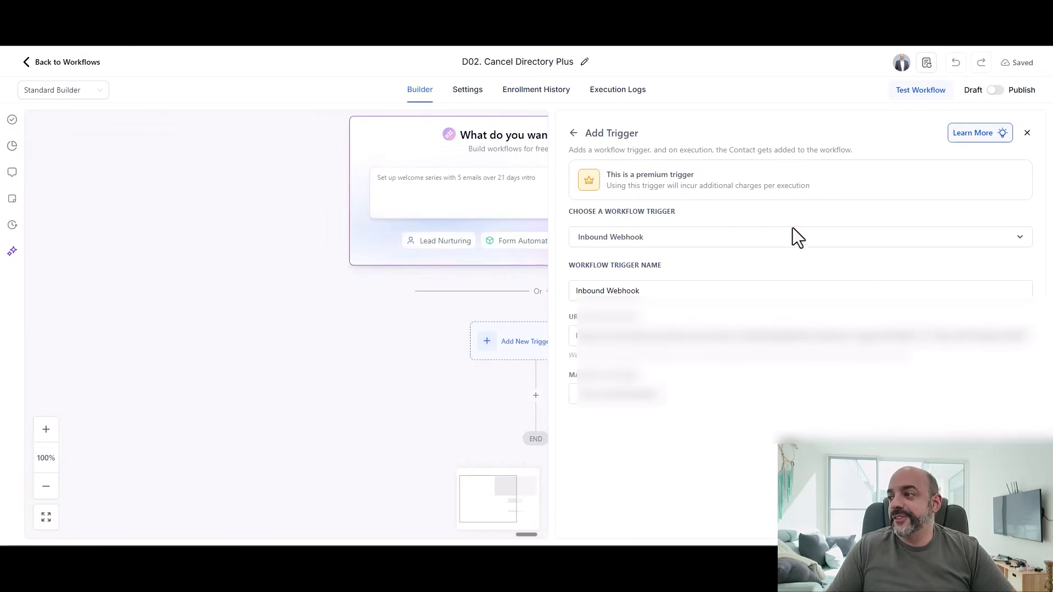
- Reload the D02. Cancel Directory Plus workflow, add the Inbound Webhook trigger again and copy its new URL
{"action": "key", "text": "F5"}
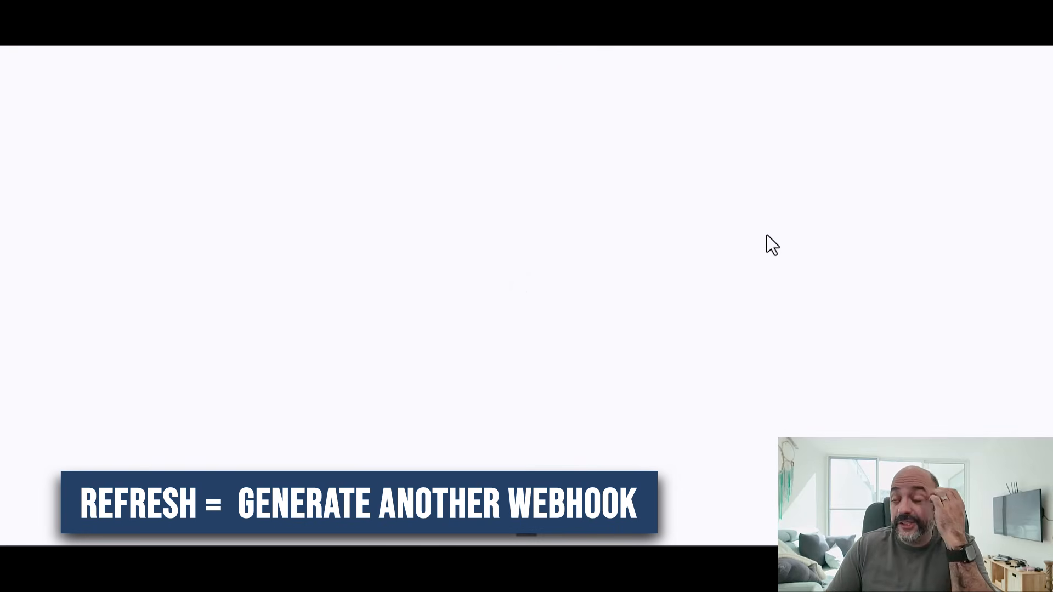
{"action": "left_click", "coordinate": [519, 346]}
{"action": "type", "text": "webhook"}
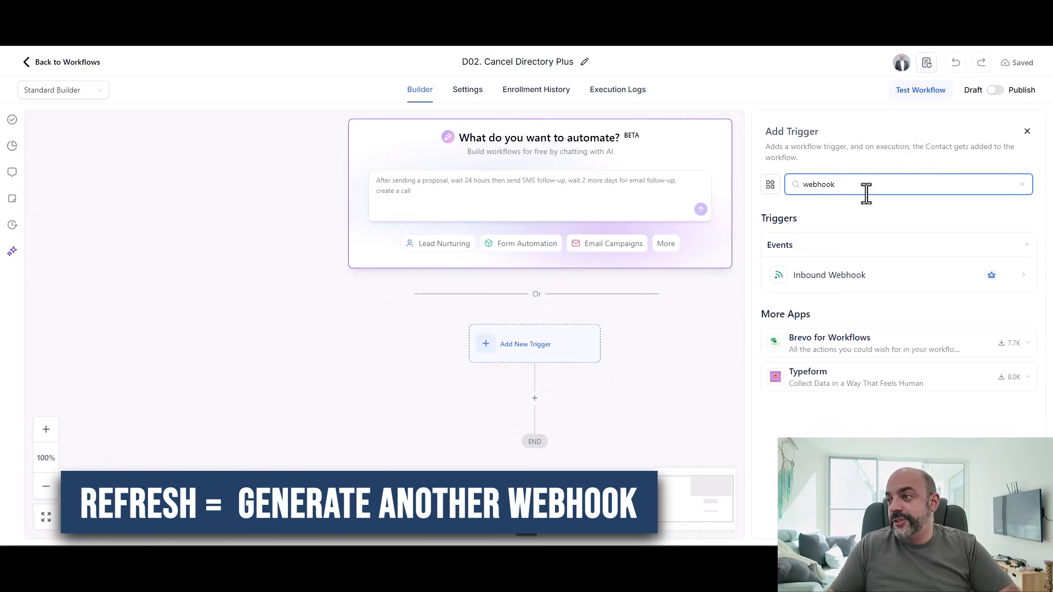
{"action": "left_click", "coordinate": [877, 262]}
{"action": "left_click", "coordinate": [1025, 336]}
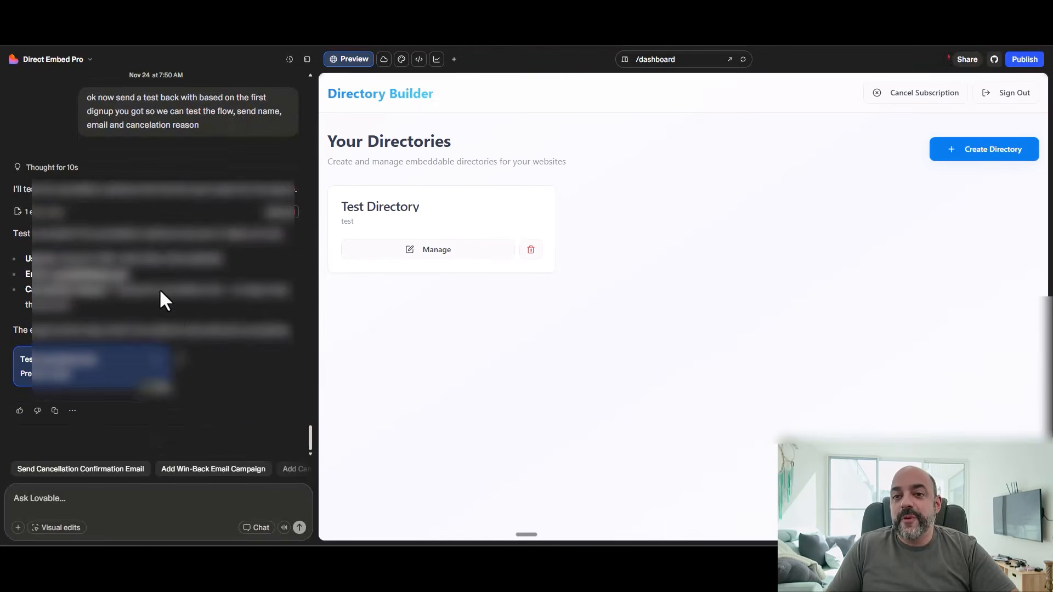
- Give Lovable the corrected cancel webhook address and have it test the updated cancellation webhook
{"action": "left_click", "coordinate": [140, 505]}
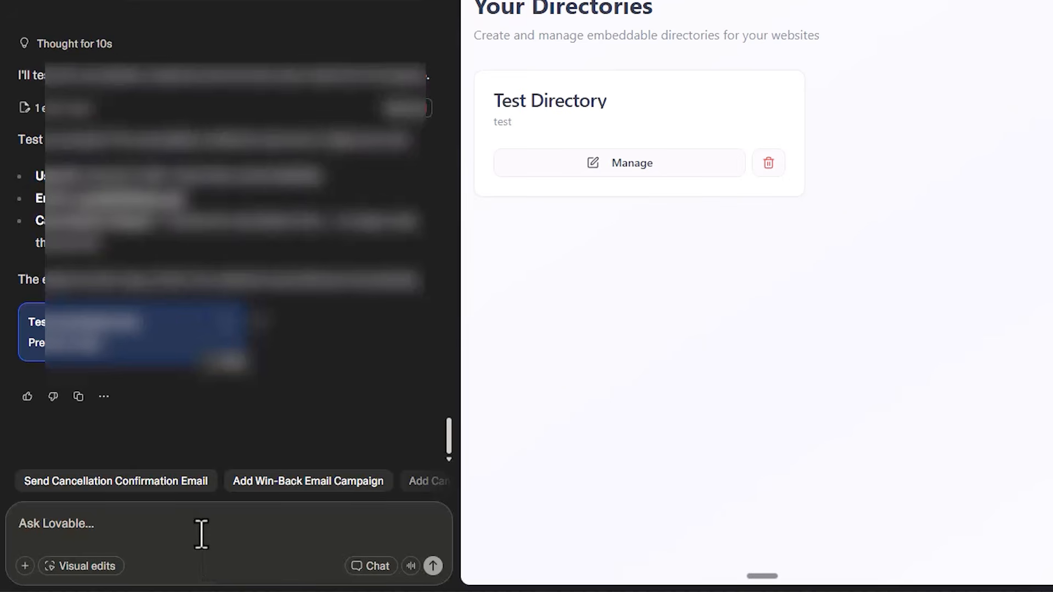
{"action": "type", "text": "sorry"}
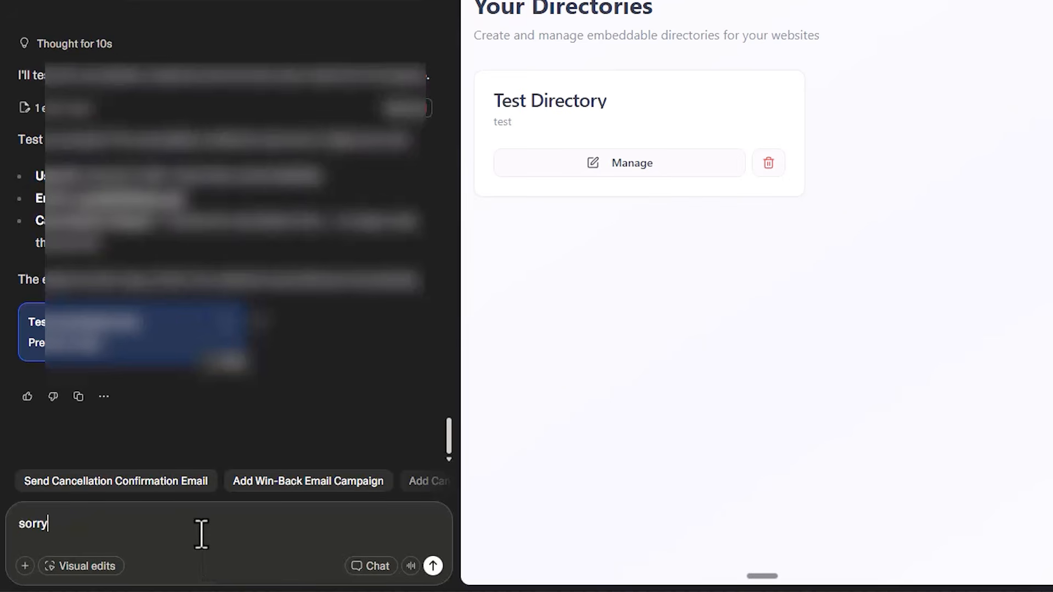
{"action": "type", "text": " made a mistake th"}
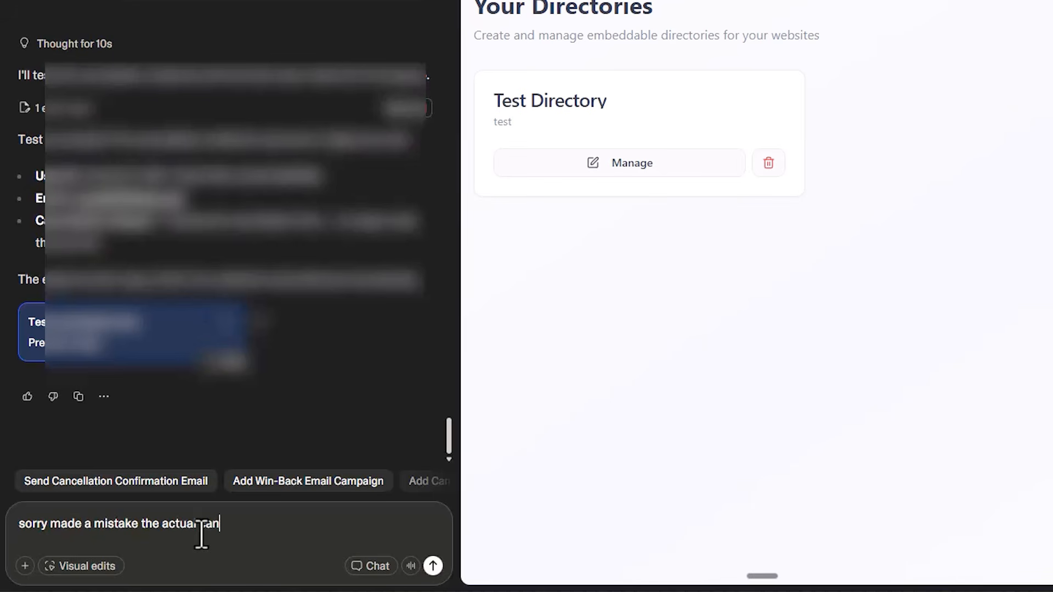
{"action": "type", "text": "e actual cancel webhook is this a"}
{"action": "type", "text": "d"}
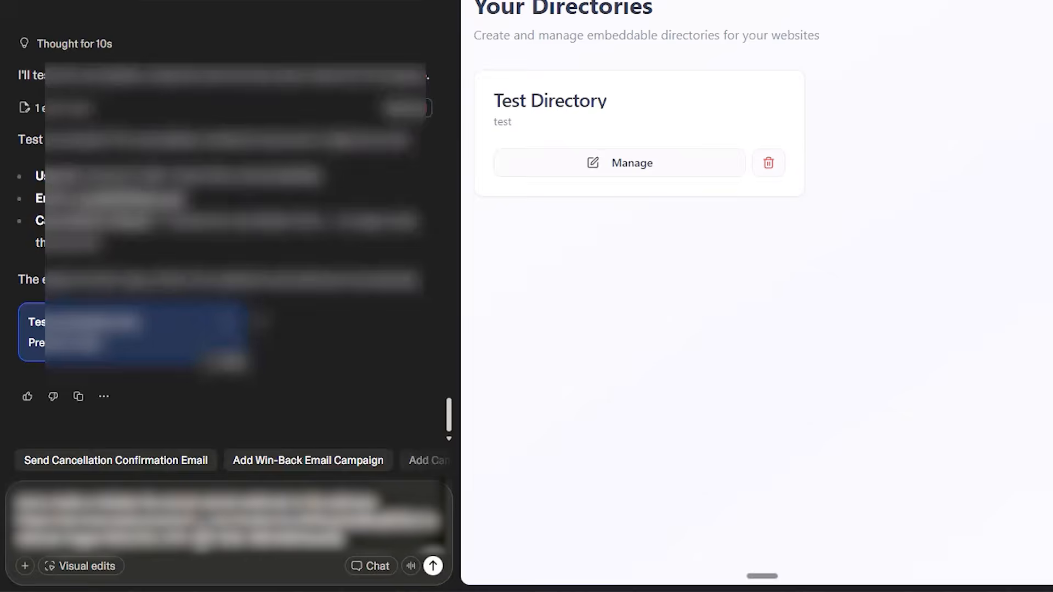
{"action": "key", "text": "Return"}
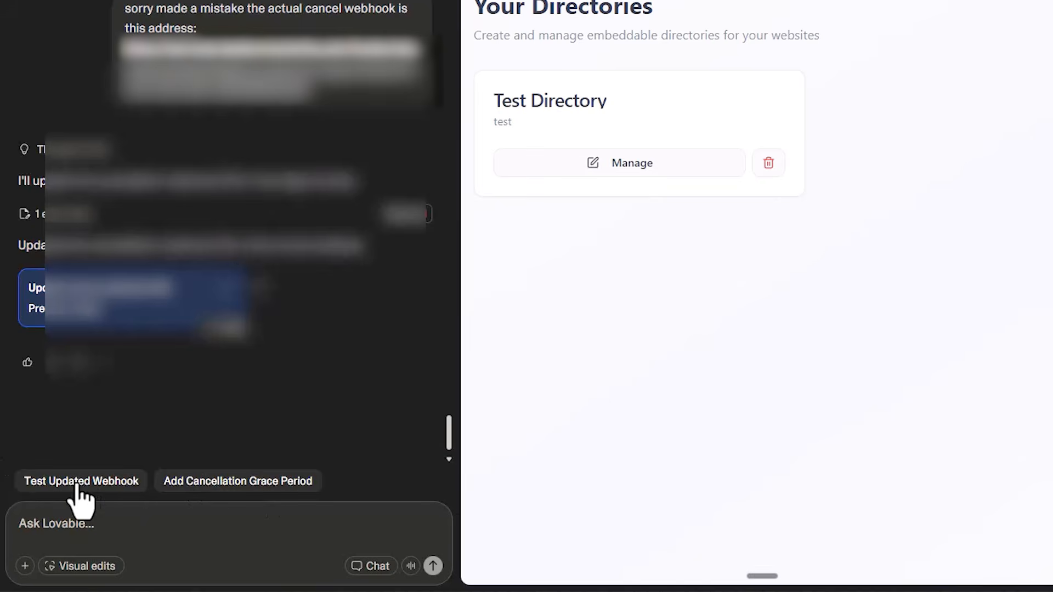
{"action": "left_click", "coordinate": [77, 482]}
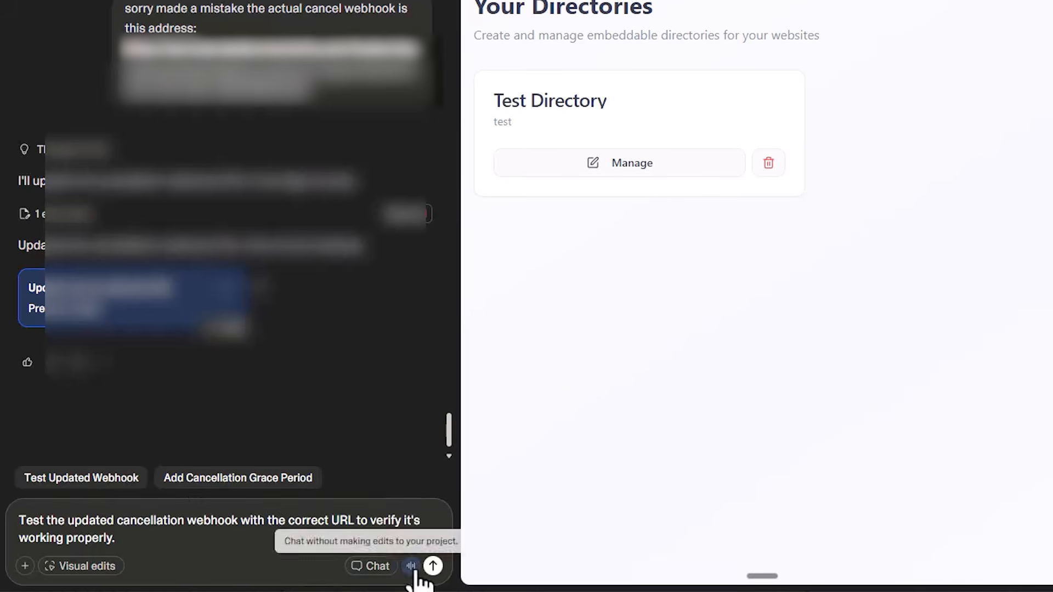
{"action": "left_click", "coordinate": [432, 566]}
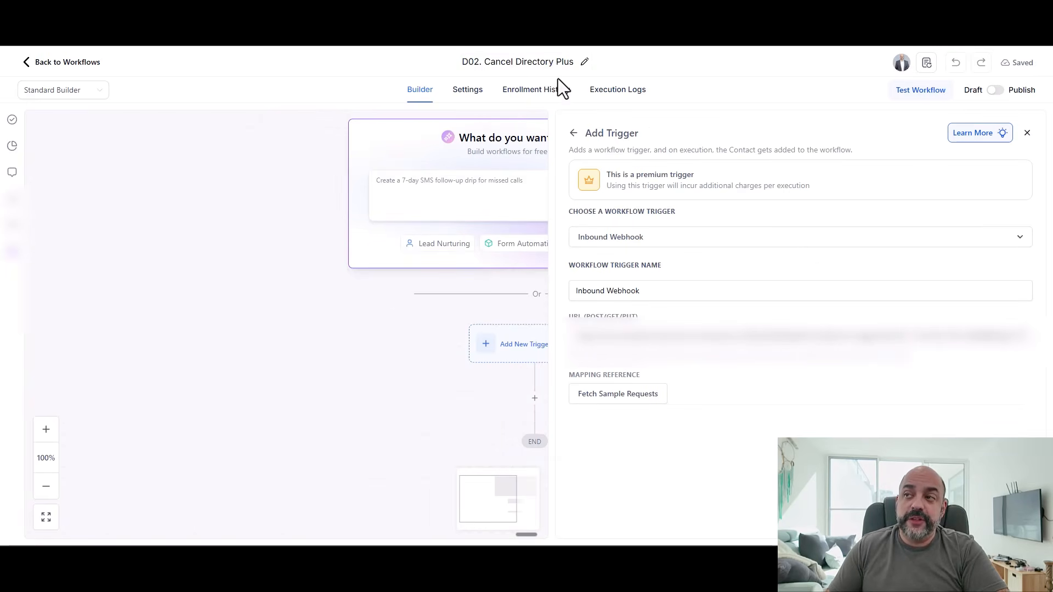
{"action": "left_click", "coordinate": [630, 404]}
{"action": "left_click", "coordinate": [746, 395]}
{"action": "left_click", "coordinate": [684, 421]}
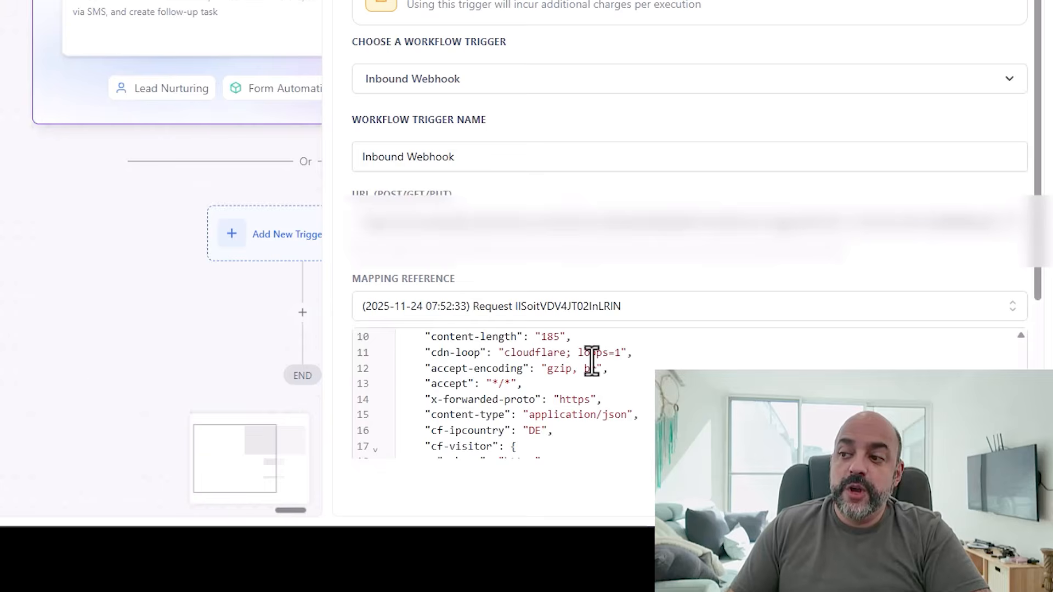
{"action": "scroll", "coordinate": [734, 430], "scroll_direction": "down", "scroll_amount": 2}
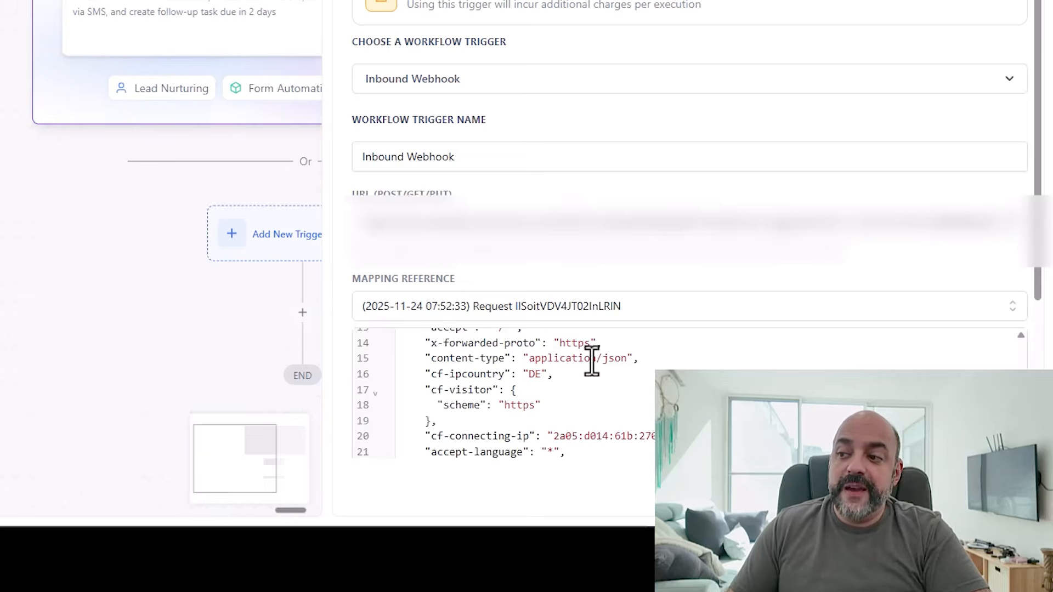
{"action": "scroll", "coordinate": [592, 365], "scroll_direction": "up", "scroll_amount": 5}
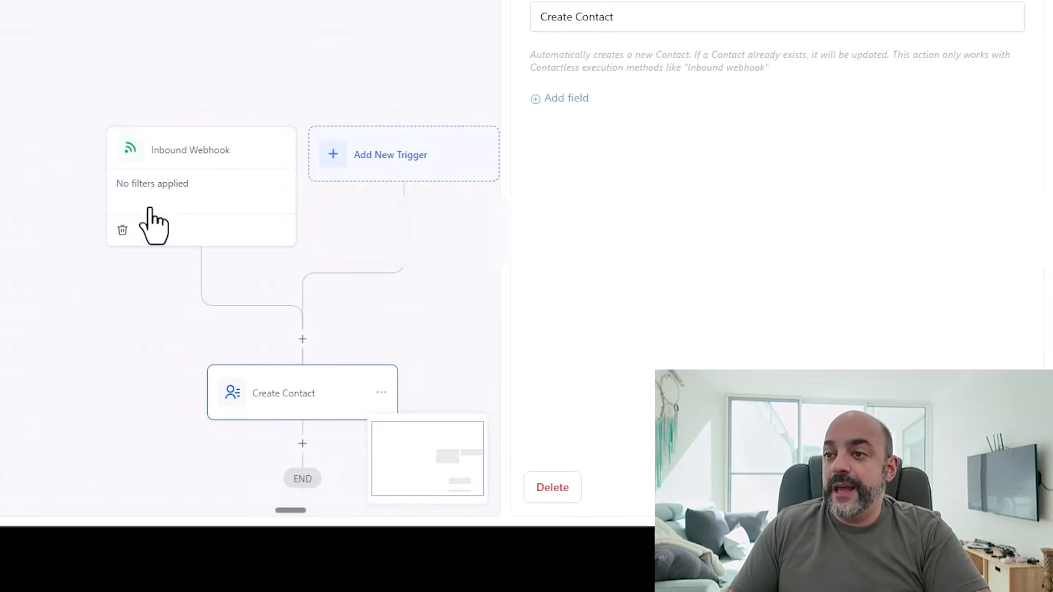
- Reopen the Inbound Webhook trigger, check the data in its sample request and save the trigger
{"action": "left_click", "coordinate": [165, 211]}
{"action": "scroll", "coordinate": [604, 357], "scroll_direction": "down", "scroll_amount": 5}
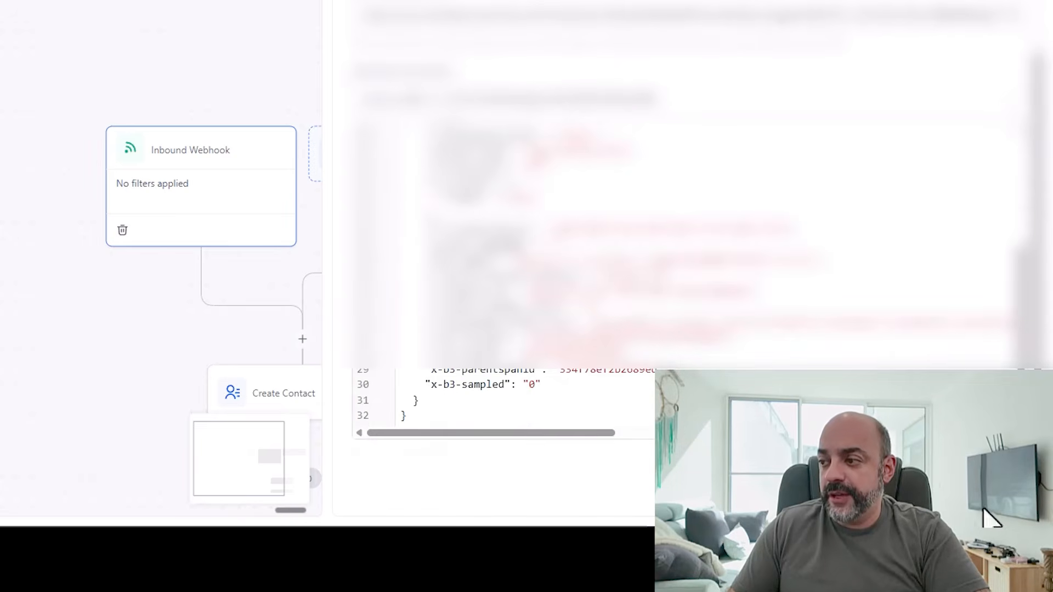
{"action": "left_click", "coordinate": [982, 486]}
{"action": "scroll", "coordinate": [488, 277], "scroll_direction": "down", "scroll_amount": 3}
{"action": "left_click", "coordinate": [299, 204]}
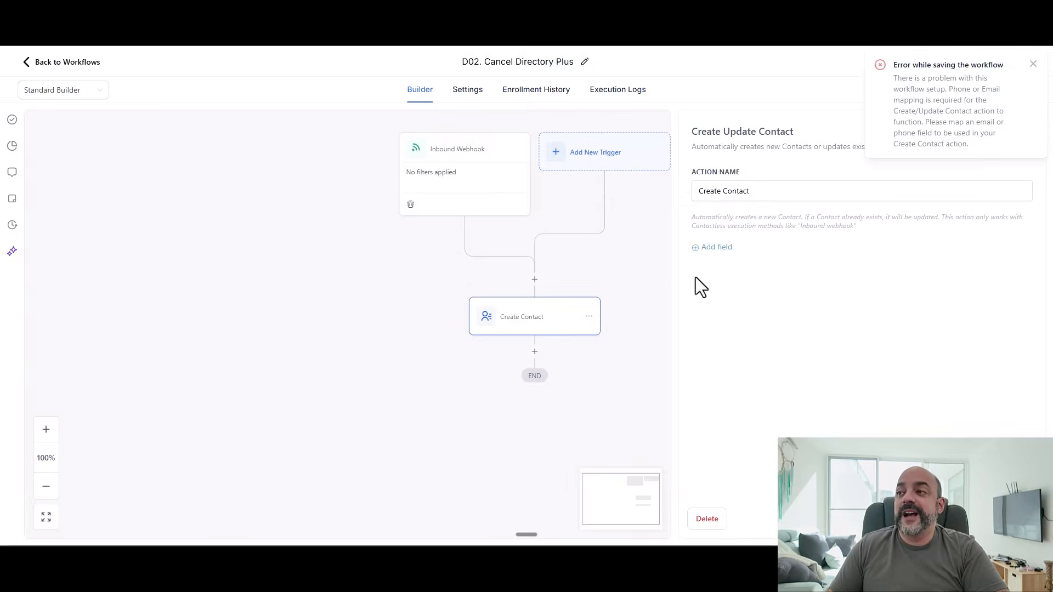
- Add a Full Name field to the Create Contact action and browse the Inbound Webhook Trigger values for it
{"action": "left_click", "coordinate": [716, 248]}
{"action": "left_click", "coordinate": [738, 241]}
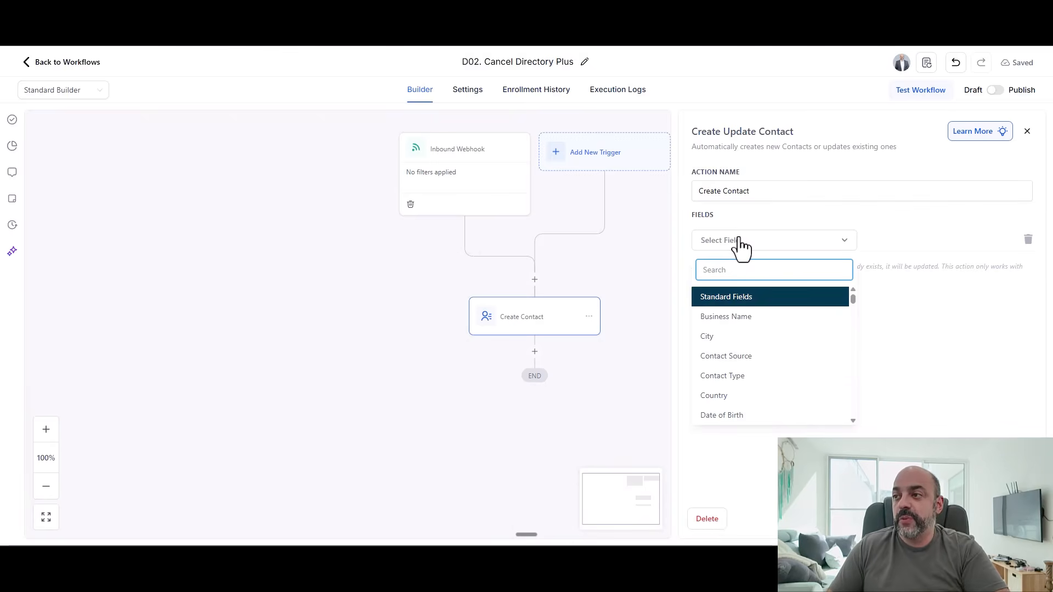
{"action": "type", "text": "full"}
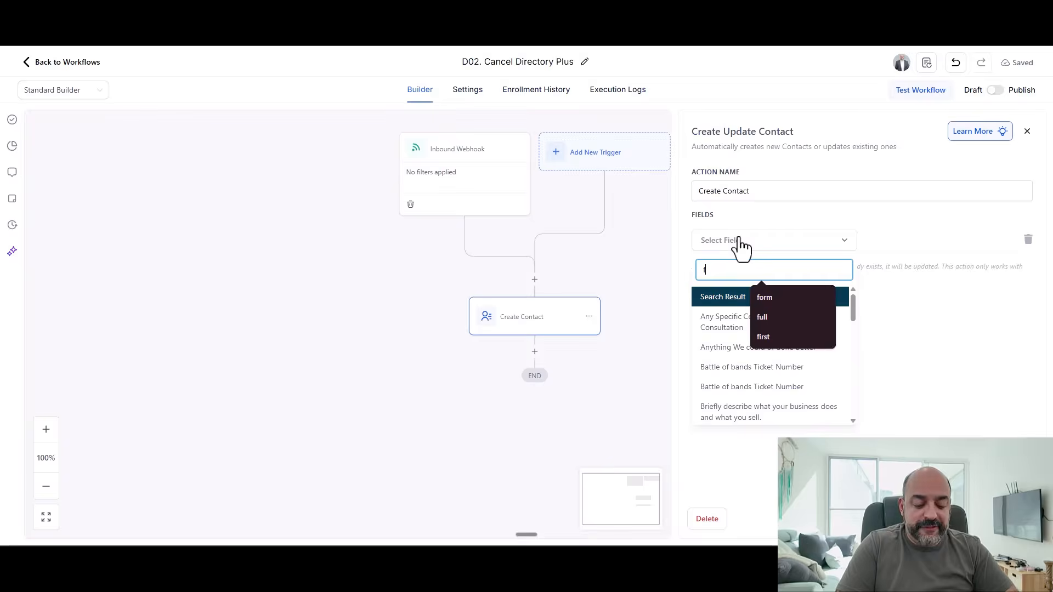
{"action": "left_click", "coordinate": [734, 315]}
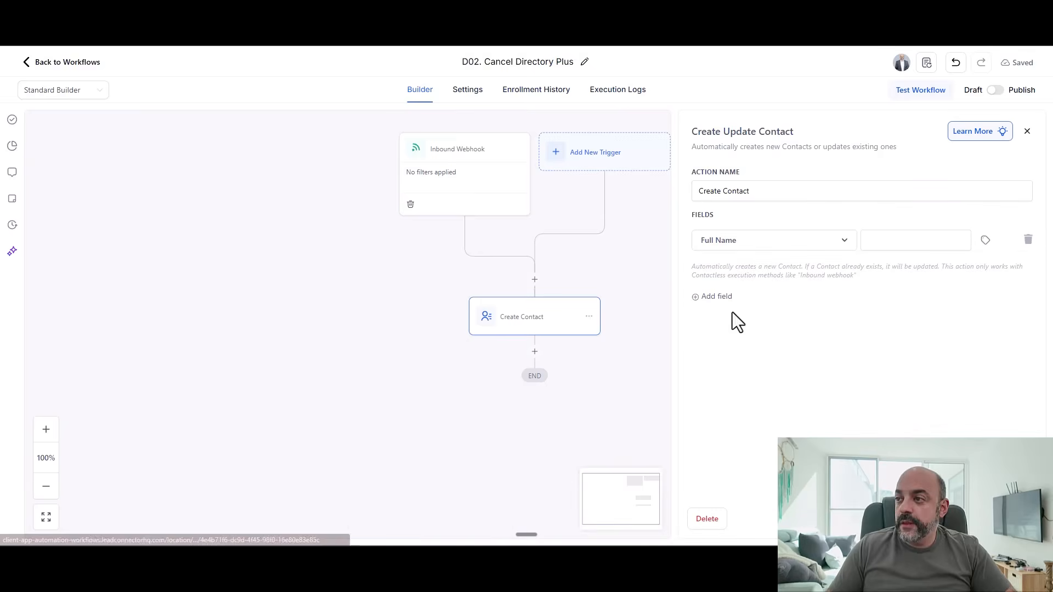
{"action": "left_click", "coordinate": [986, 241]}
{"action": "left_click", "coordinate": [983, 290]}
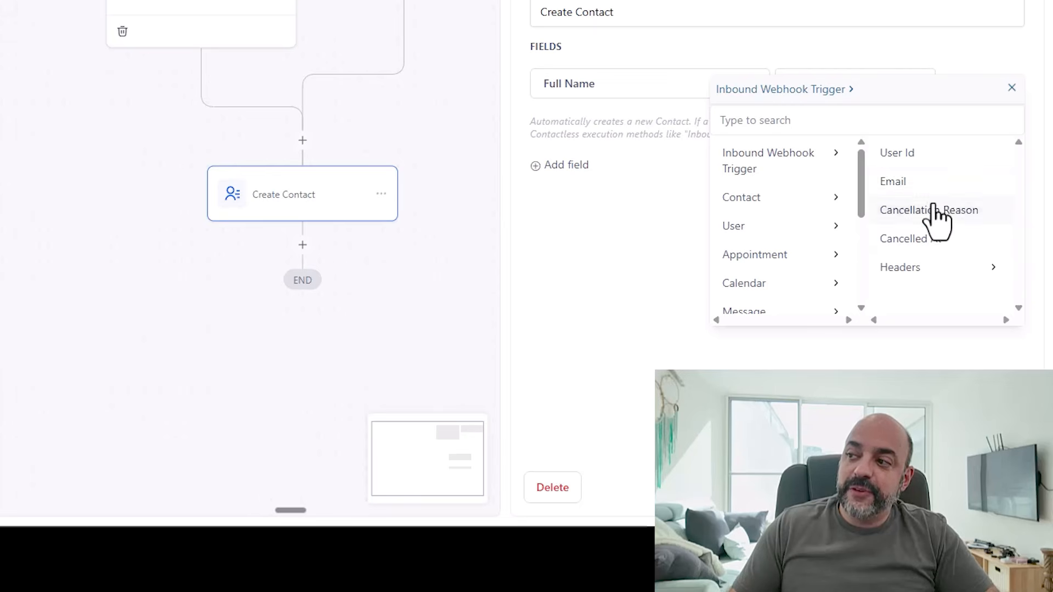
{"action": "left_click", "coordinate": [675, 84]}
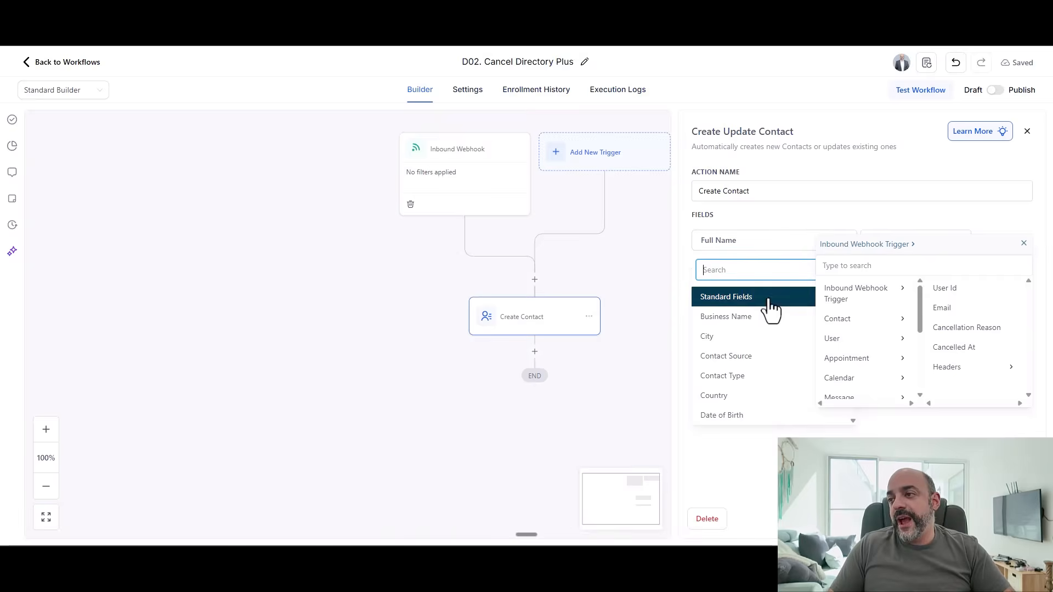
{"action": "left_click", "coordinate": [1025, 251]}
{"action": "left_click", "coordinate": [1023, 243]}
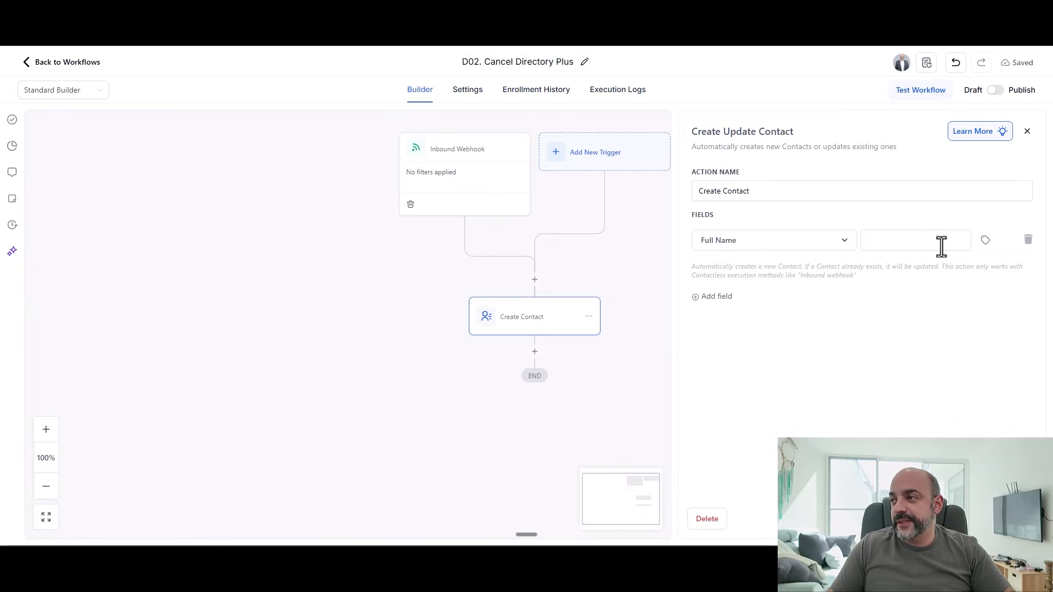
- Change the Create Contact action's field to Email and map it to the Inbound Webhook Trigger's Email value
{"action": "left_click", "coordinate": [844, 242]}
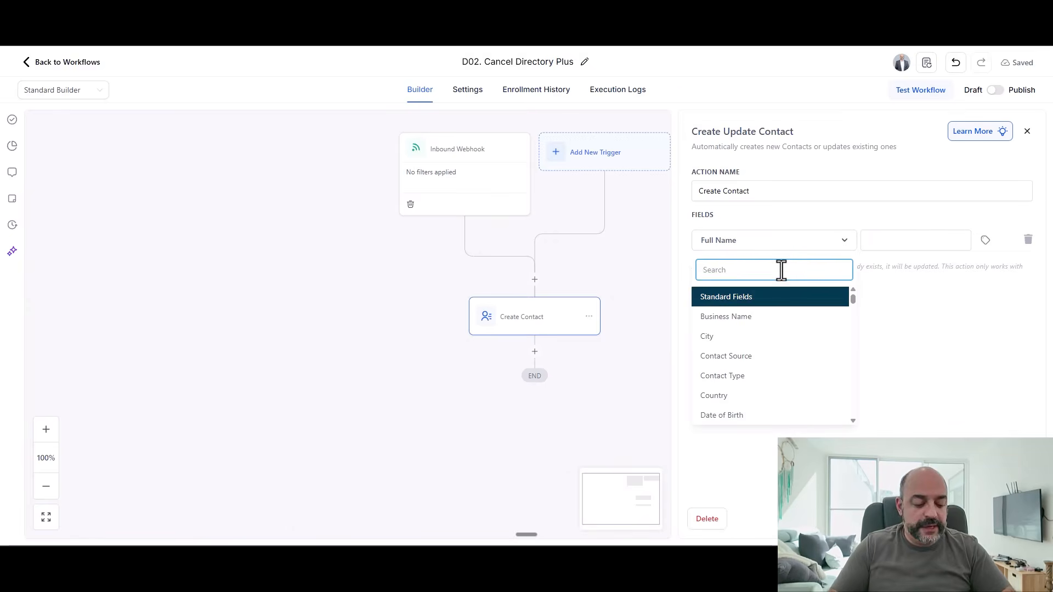
{"action": "type", "text": "email"}
{"action": "left_click", "coordinate": [751, 296]}
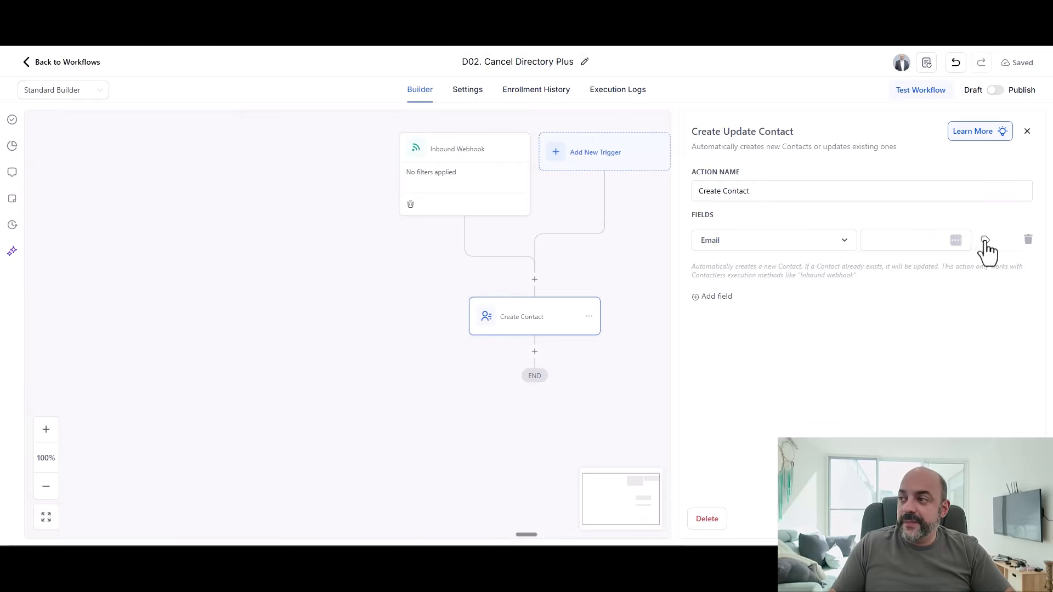
{"action": "left_click", "coordinate": [985, 241]}
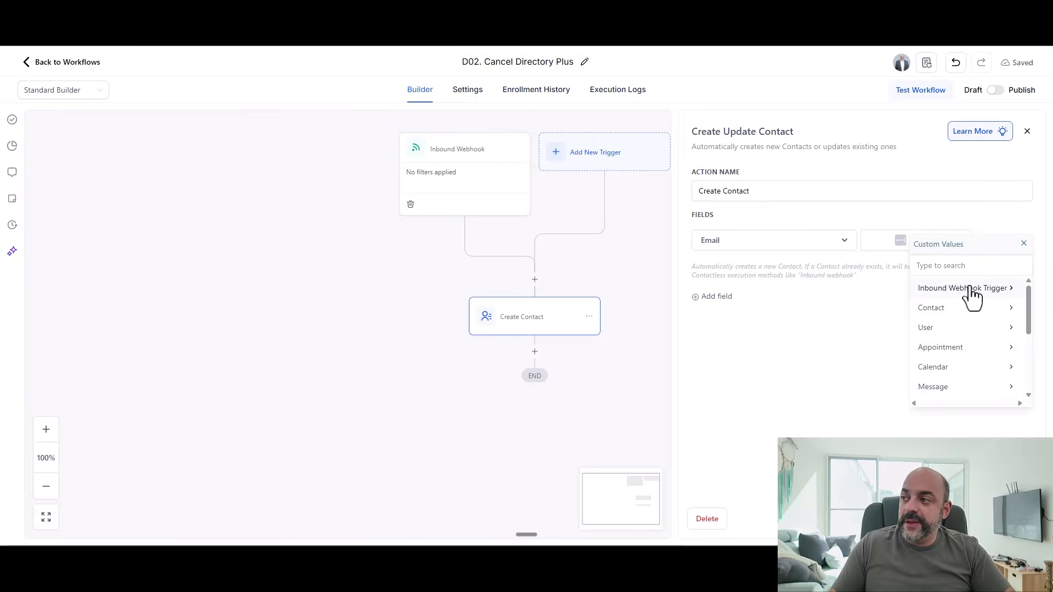
{"action": "left_click", "coordinate": [968, 288]}
{"action": "left_click", "coordinate": [1000, 309]}
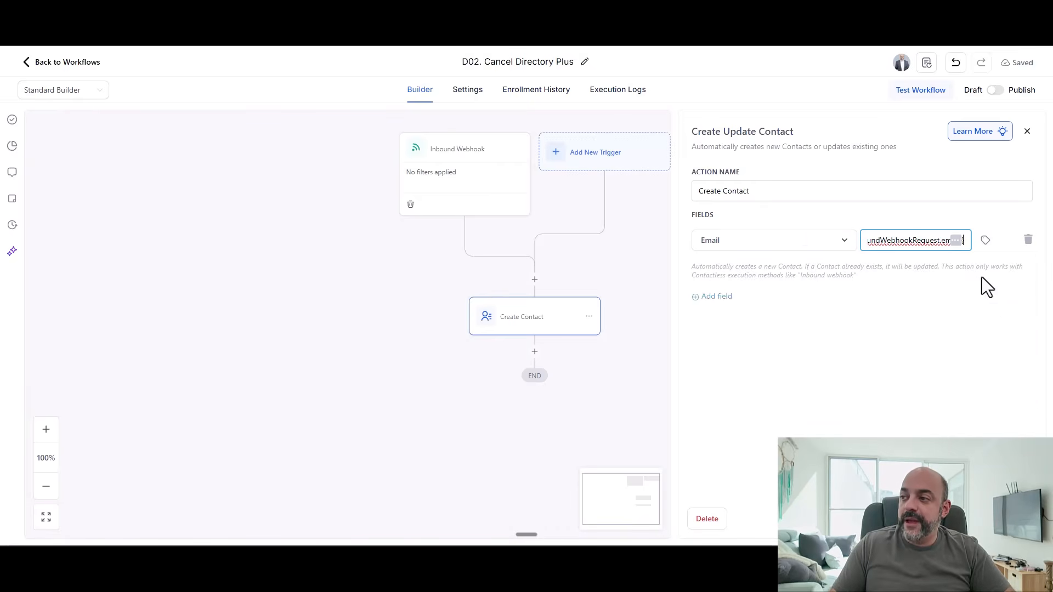
- Add the Cancelation Reason field, map it to the Inbound Webhook Trigger's Cancellation Reason value and save the Create Contact action
{"action": "left_click", "coordinate": [726, 297]}
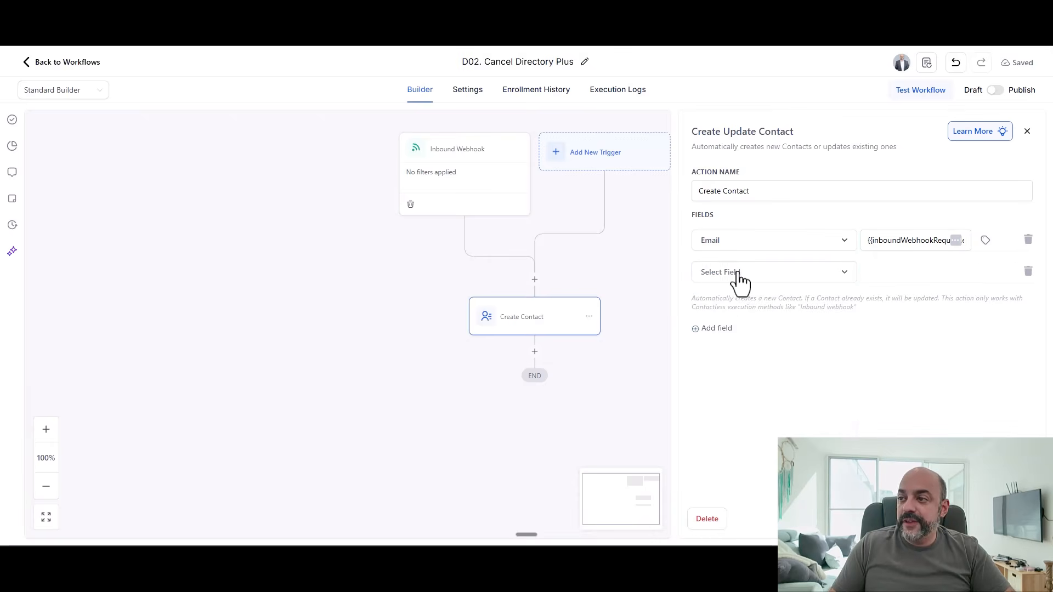
{"action": "left_click", "coordinate": [741, 274]}
{"action": "type", "text": "canal"}
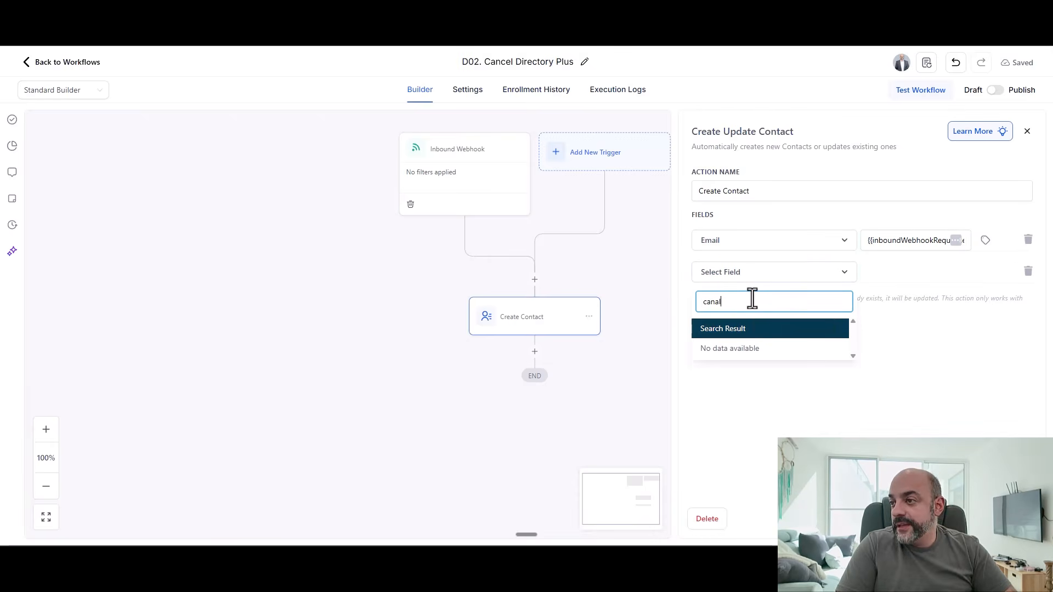
{"action": "key", "text": "BackSpace"}
{"action": "key", "text": "BackSpace"}
{"action": "type", "text": "cel"}
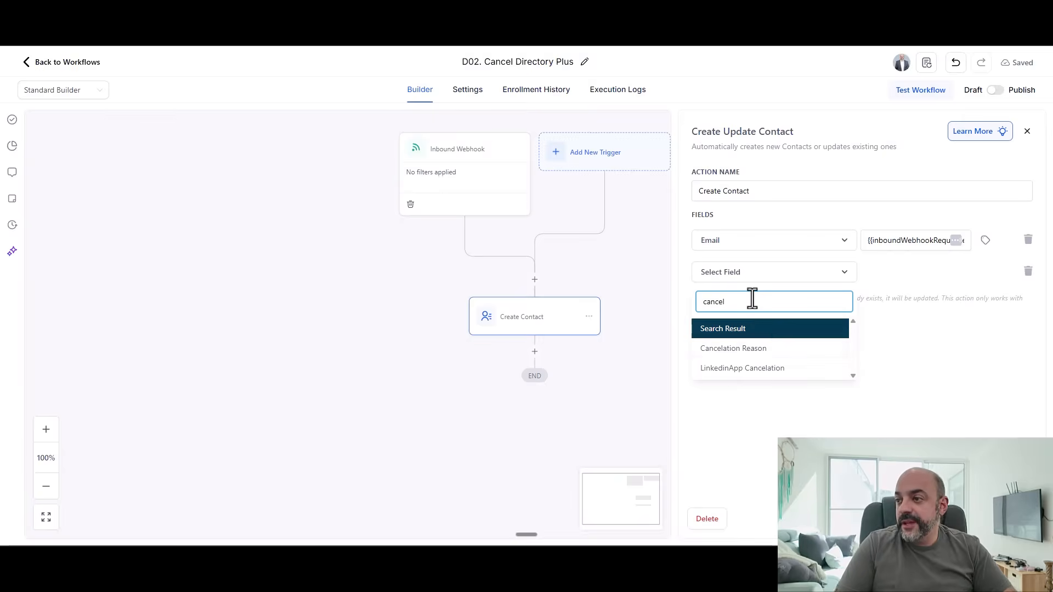
{"action": "left_click", "coordinate": [729, 348]}
{"action": "left_click", "coordinate": [957, 273]}
{"action": "left_click", "coordinate": [986, 272]}
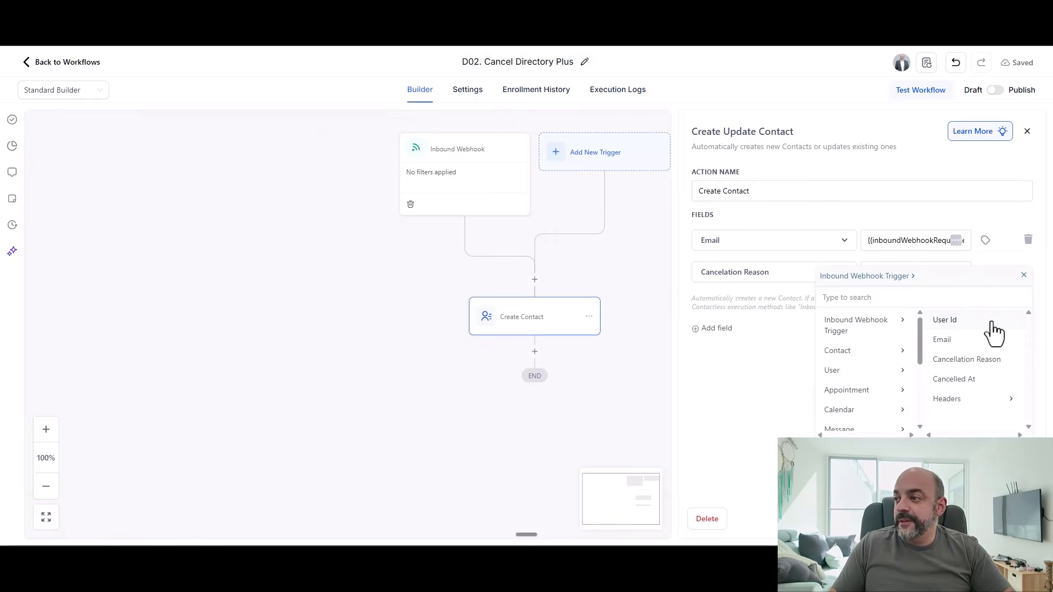
{"action": "left_click", "coordinate": [991, 359]}
{"action": "left_click", "coordinate": [1017, 521]}
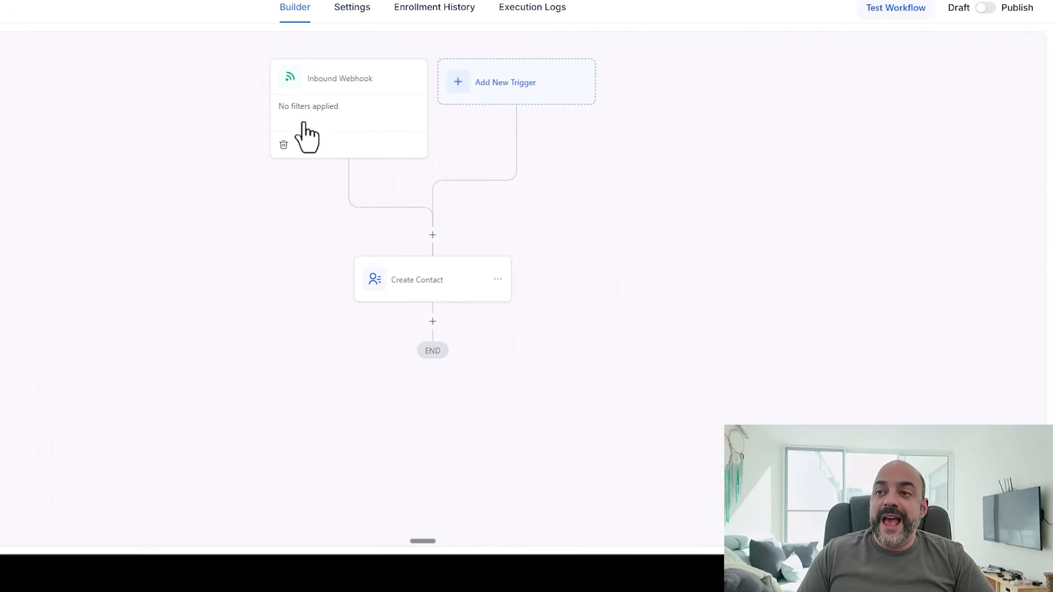
- Add a Remove Contact Tag action after Create Contact and publish the workflow
{"action": "left_click", "coordinate": [433, 322]}
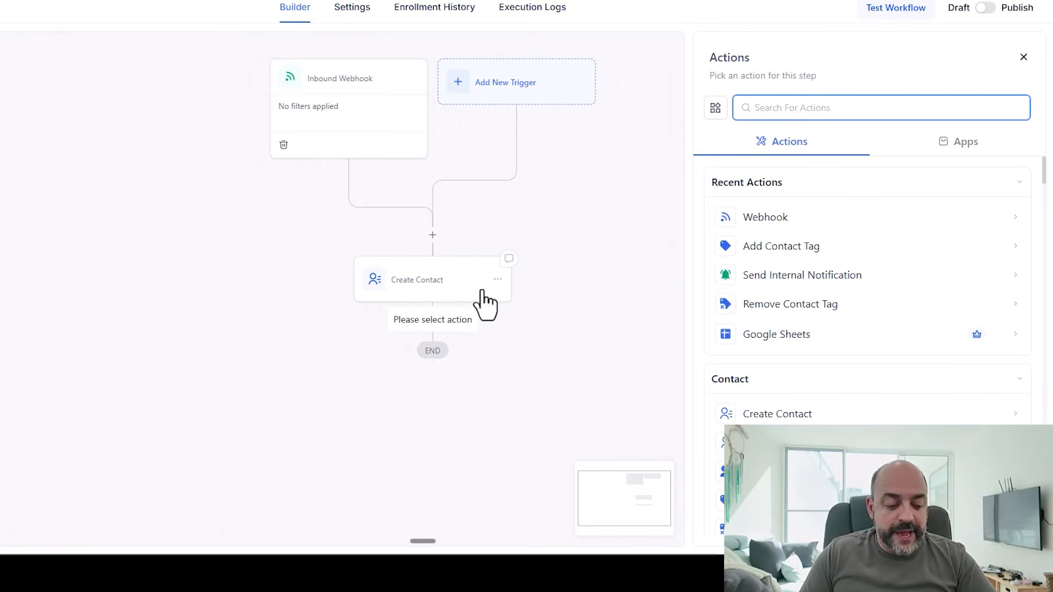
{"action": "type", "text": "remvoe"}
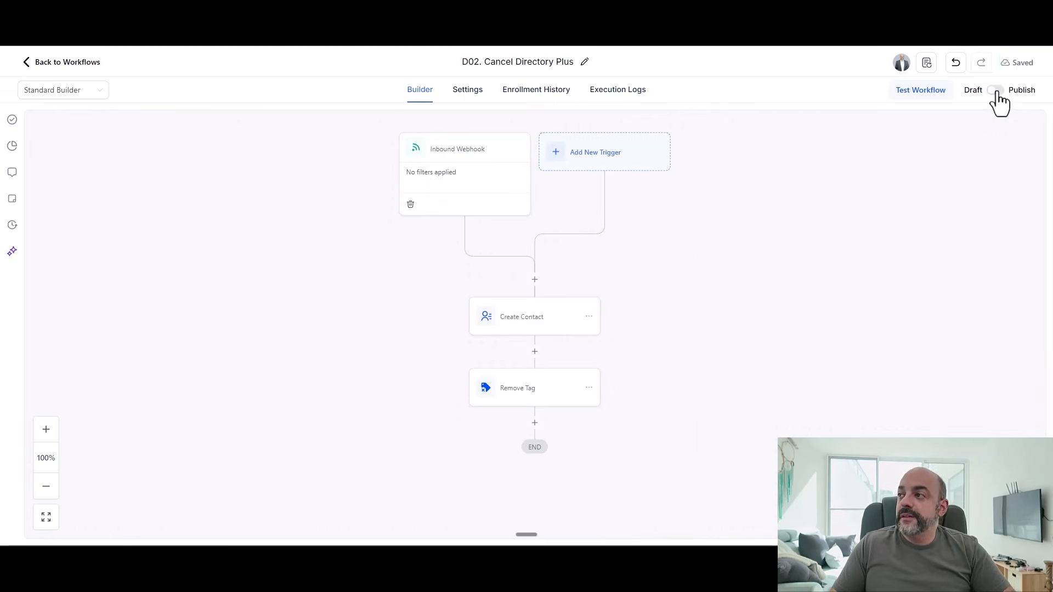
{"action": "left_click", "coordinate": [986, 8]}
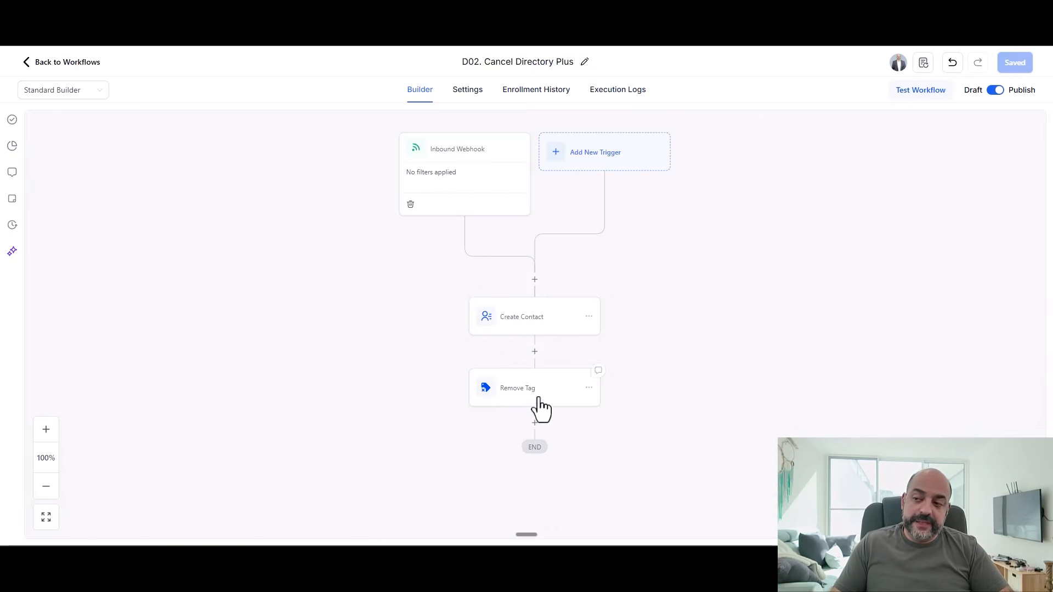
- Add a Send Internal Notification action after Remove Tag with Email as the notification type
{"action": "left_click", "coordinate": [536, 424]}
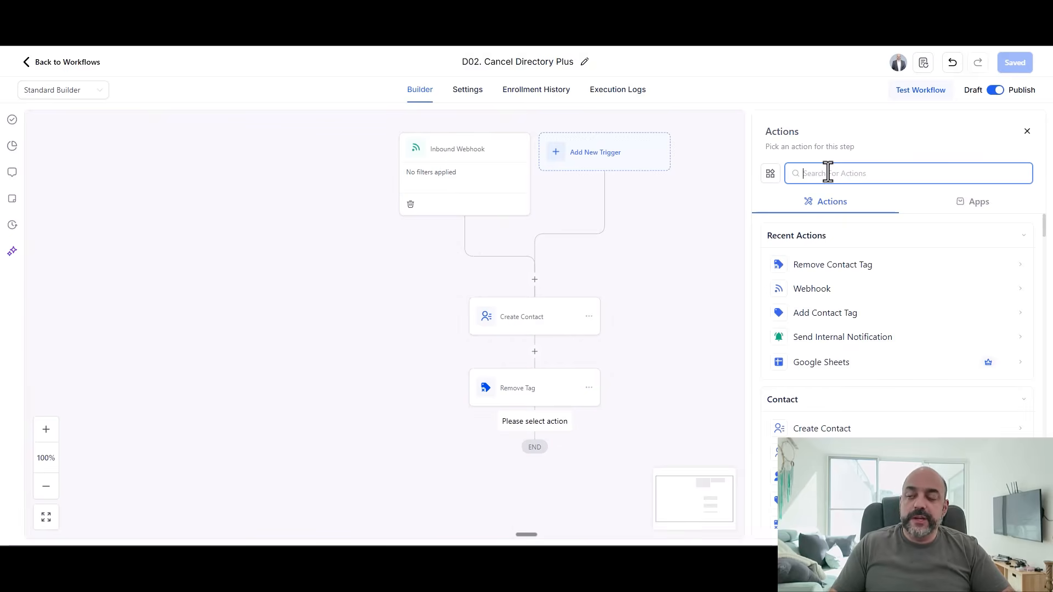
{"action": "type", "text": "intern"}
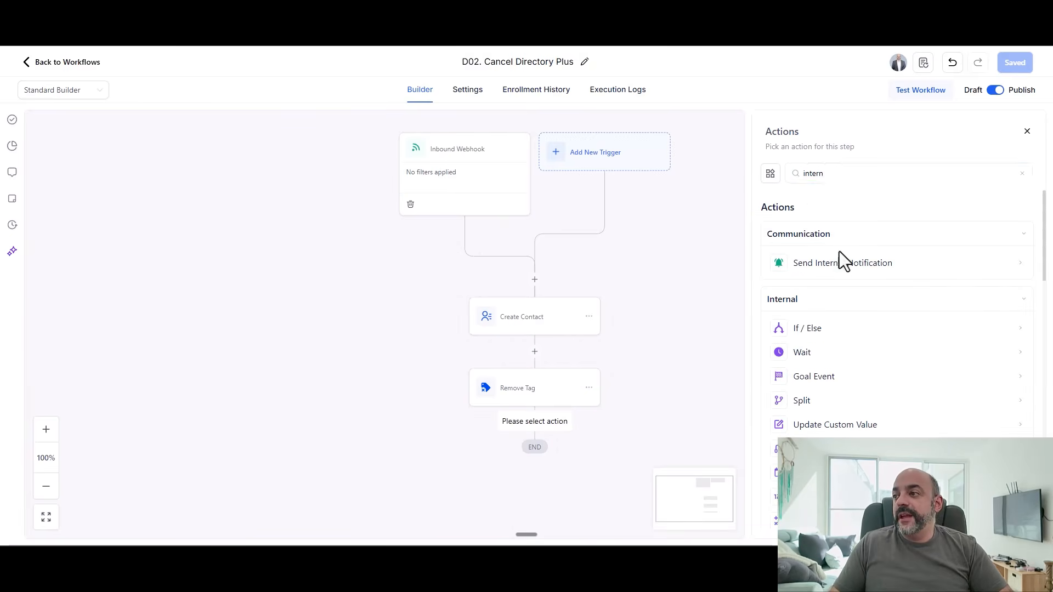
{"action": "left_click", "coordinate": [841, 258]}
{"action": "left_click", "coordinate": [831, 241]}
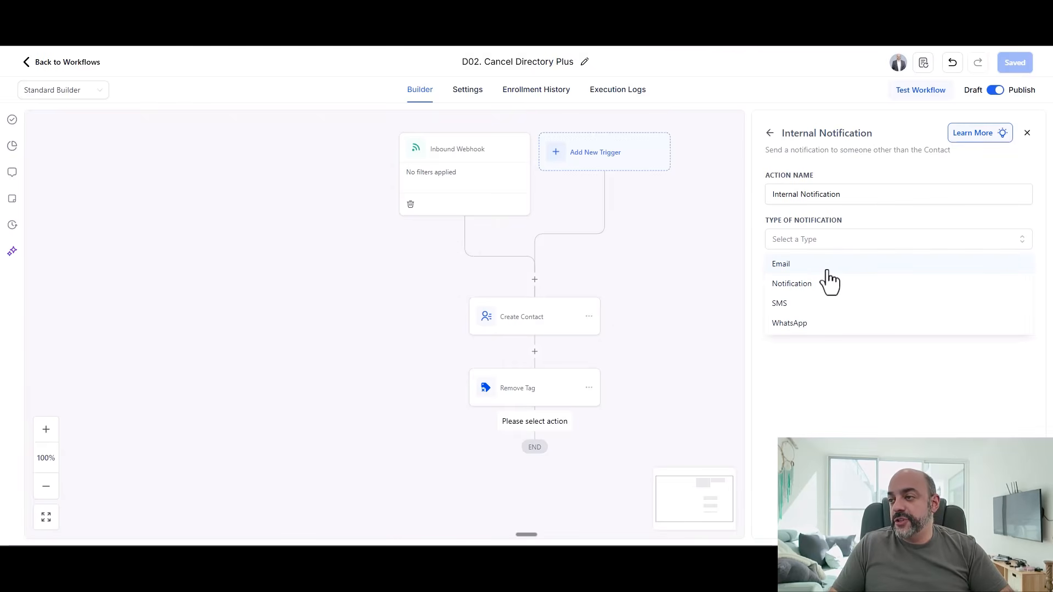
{"action": "left_click", "coordinate": [829, 269]}
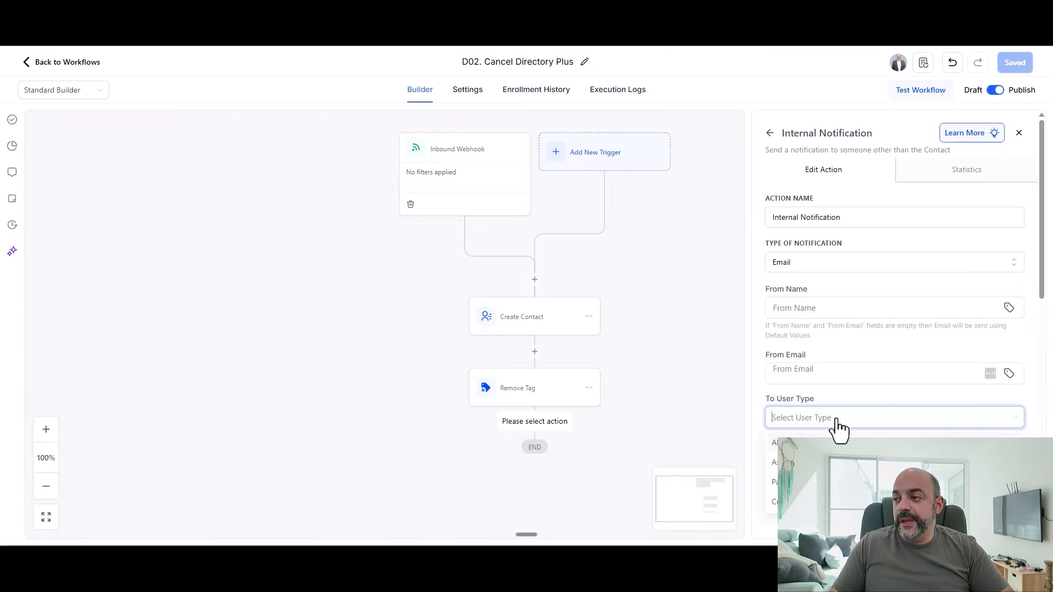
{"action": "left_click", "coordinate": [836, 423]}
{"action": "left_click", "coordinate": [817, 189]}
{"action": "left_click", "coordinate": [821, 217]}
{"action": "left_click", "coordinate": [894, 143]}
{"action": "left_click", "coordinate": [910, 125]}
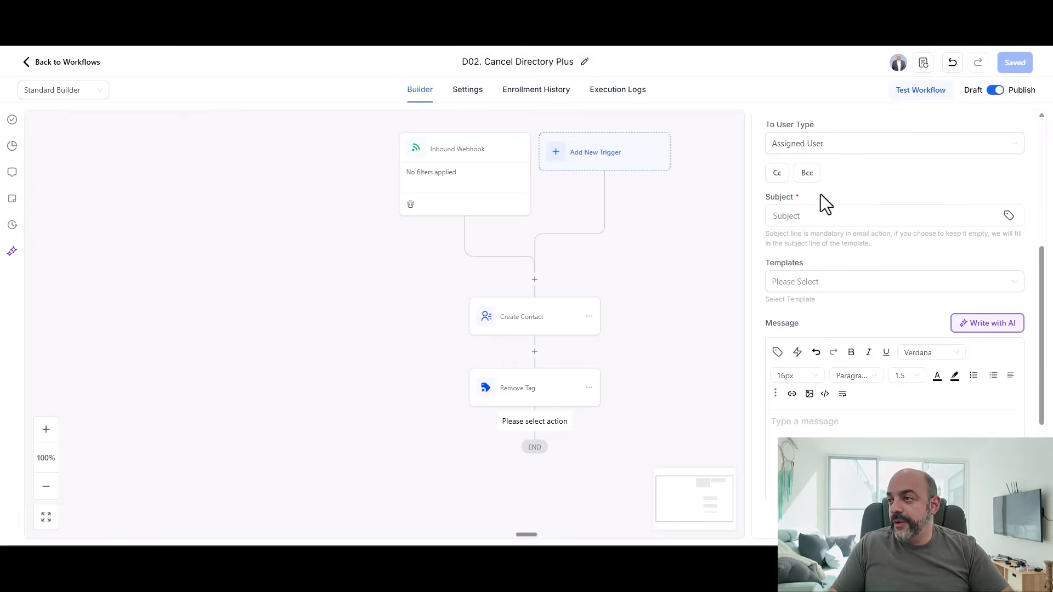
{"action": "scroll", "coordinate": [817, 186], "scroll_direction": "down", "scroll_amount": 1}
{"action": "scroll", "coordinate": [815, 181], "scroll_direction": "up", "scroll_amount": 3}
- Set the internal notification's recipient type to Particular User and select the account owner as the recipient
{"action": "left_click", "coordinate": [828, 201]}
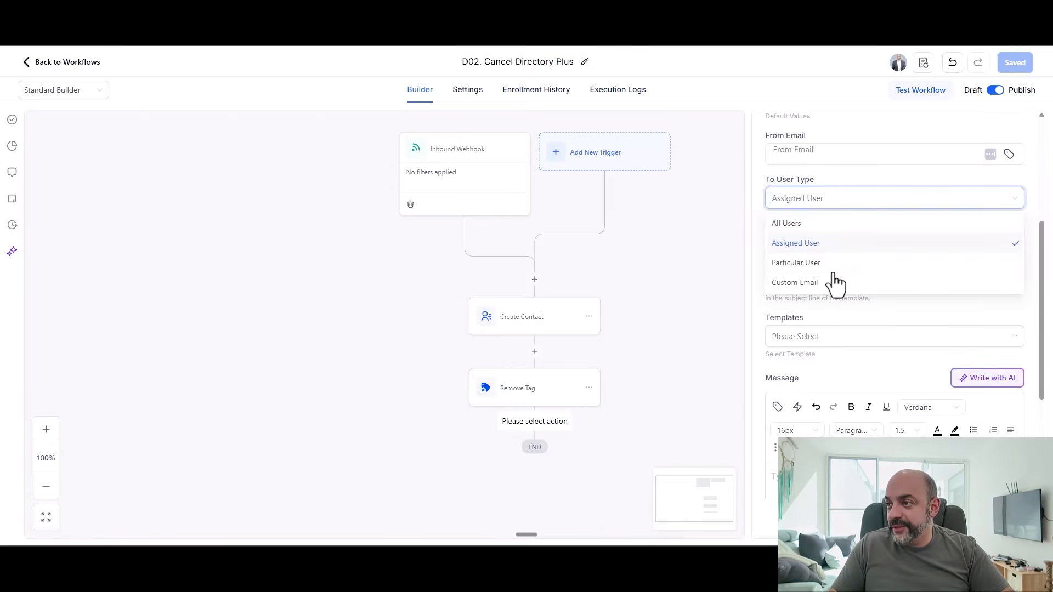
{"action": "left_click", "coordinate": [833, 268]}
{"action": "left_click", "coordinate": [821, 250]}
{"action": "left_click", "coordinate": [818, 308]}
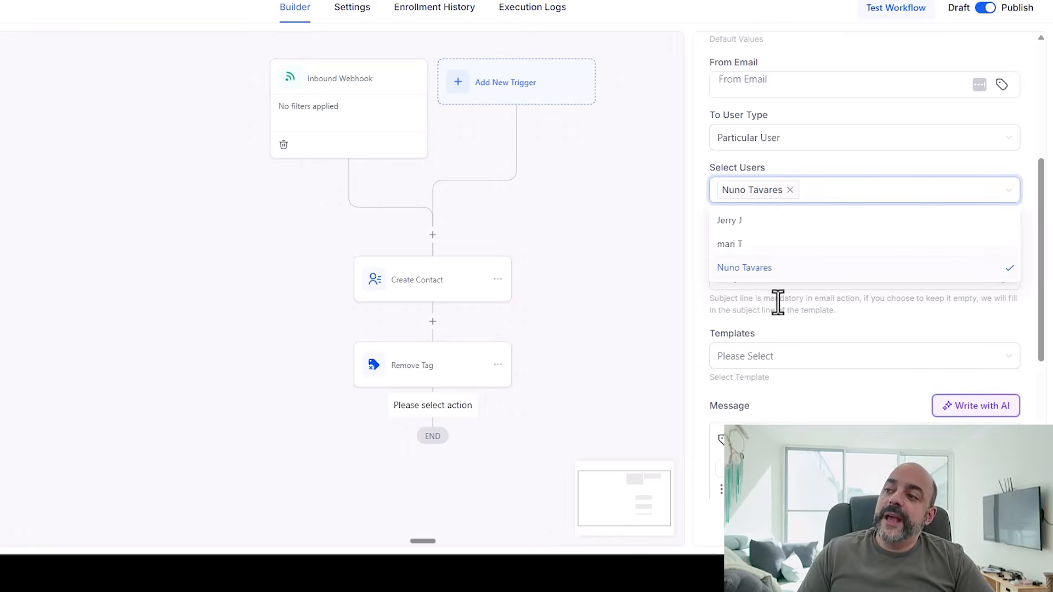
{"action": "left_click", "coordinate": [777, 273]}
{"action": "left_click", "coordinate": [772, 265]}
- Set the notification subject to "Cancel Requested" followed by the Inbound Webhook Trigger's Email value
{"action": "left_click", "coordinate": [788, 277]}
{"action": "type", "text": "Cancel "}
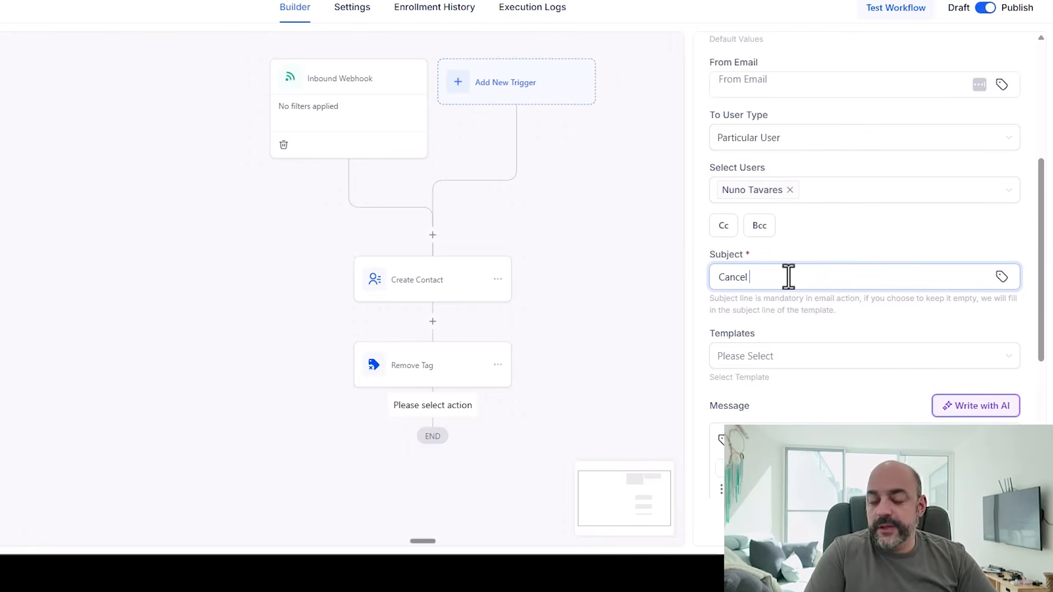
{"action": "type", "text": "Request"}
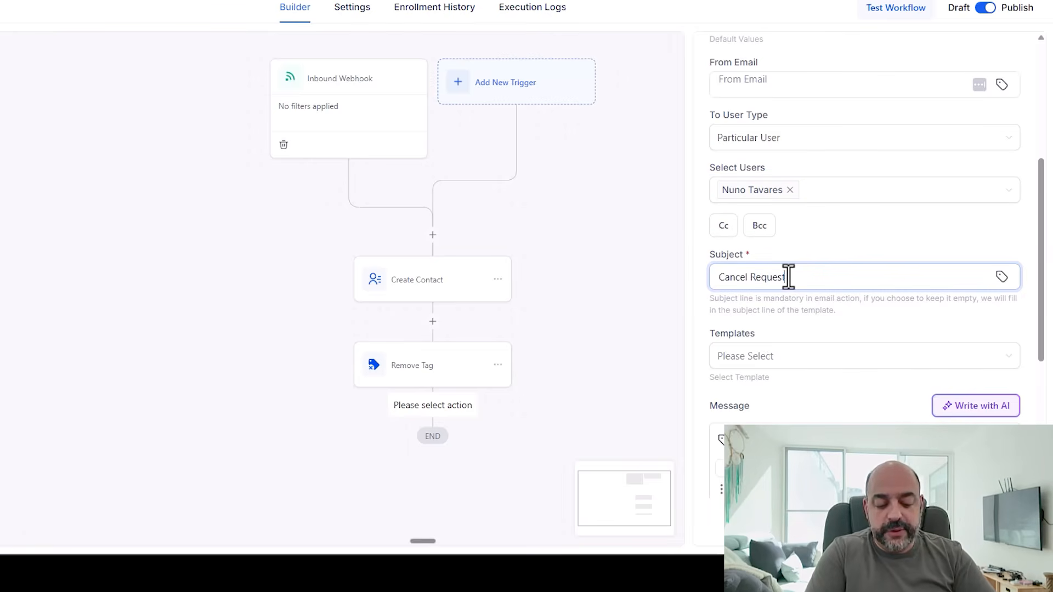
{"action": "type", "text": "ed"}
{"action": "left_click", "coordinate": [1001, 276]}
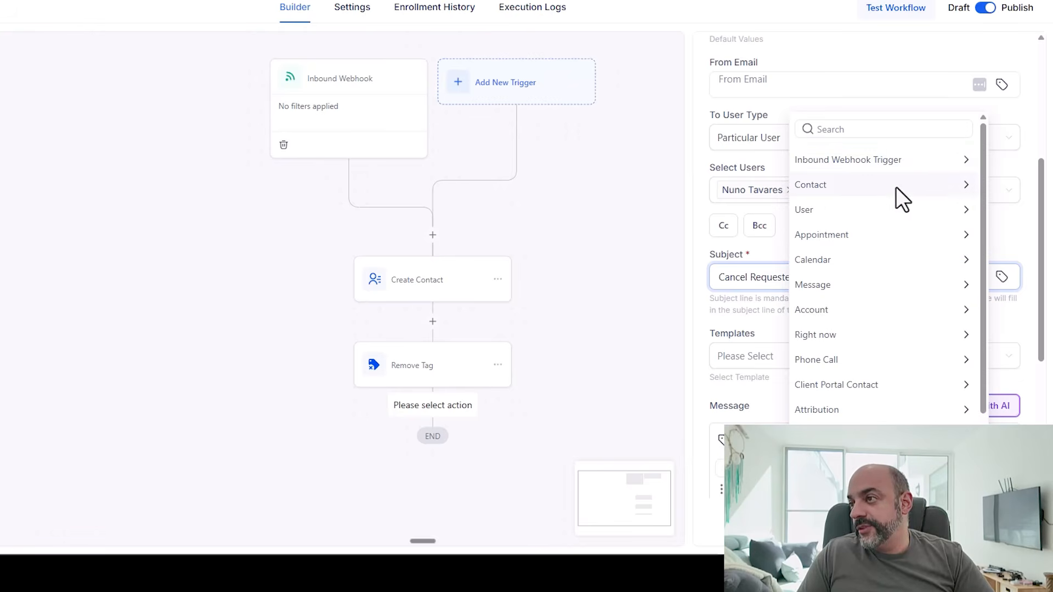
{"action": "left_click", "coordinate": [894, 162]}
{"action": "left_click", "coordinate": [890, 285]}
- Write the message "Cancel Requested {{inboundWebhookRequest.email}} , cancel today , reason was :" plus the webhook's Cancellation Reason value, and save the action and workflow
{"action": "scroll", "coordinate": [854, 416], "scroll_direction": "down", "scroll_amount": 4}
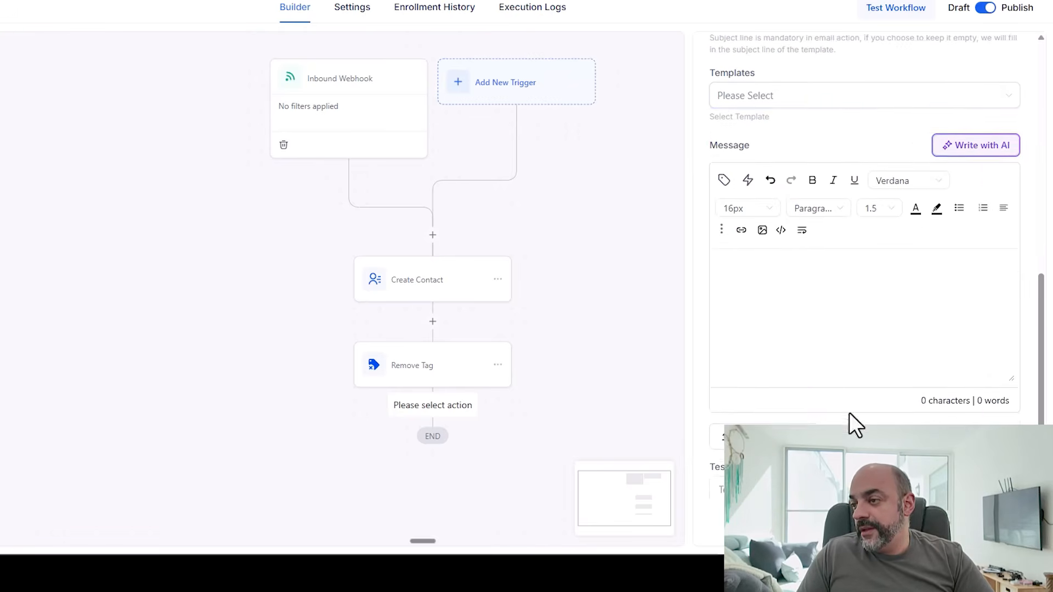
{"action": "scroll", "coordinate": [919, 146], "scroll_direction": "up", "scroll_amount": 1}
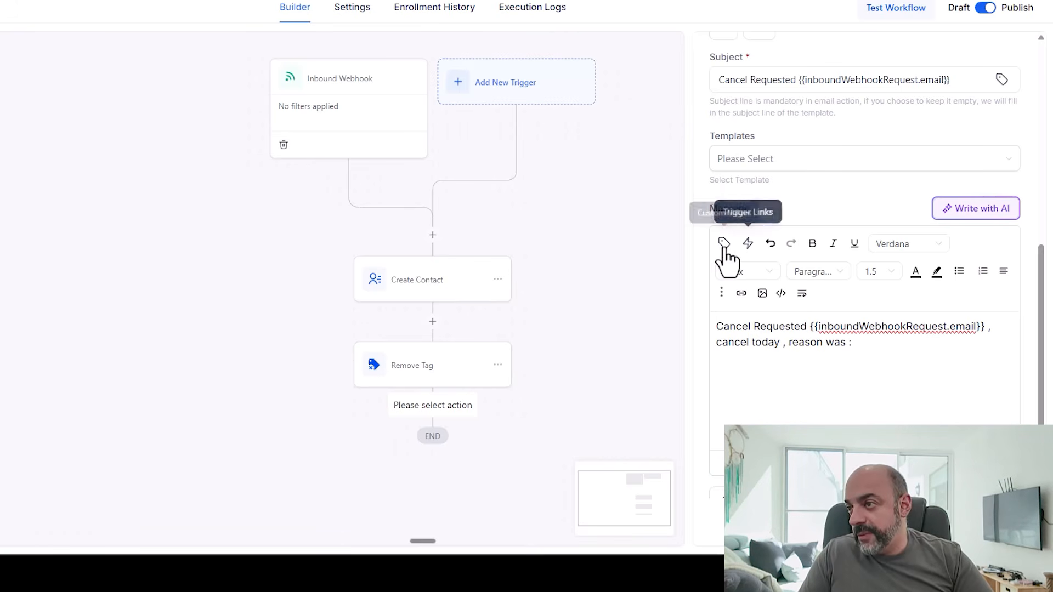
{"action": "left_click", "coordinate": [724, 245]}
{"action": "left_click", "coordinate": [631, 130]}
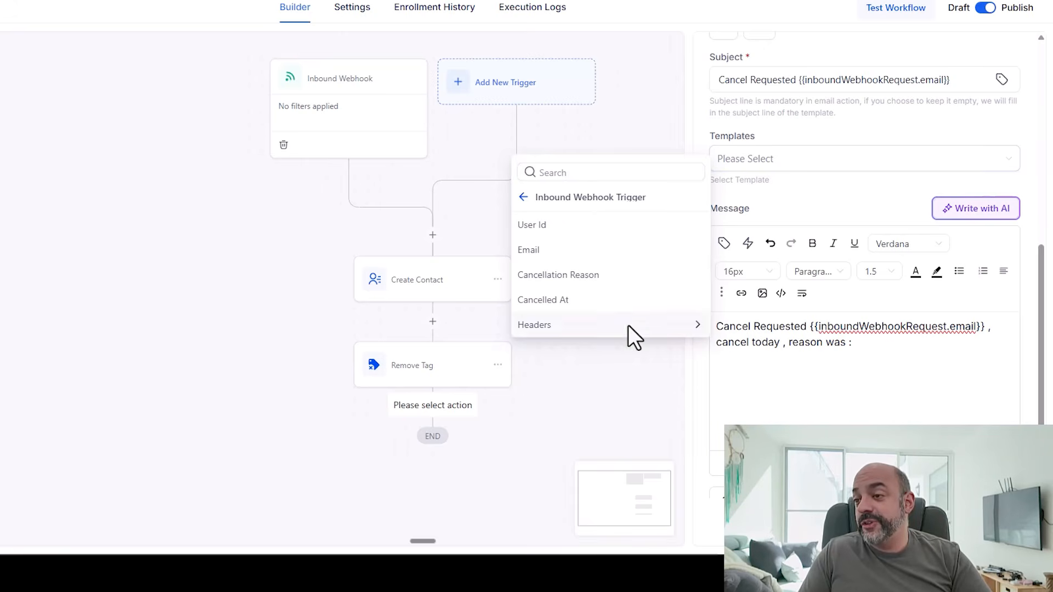
{"action": "left_click", "coordinate": [631, 275]}
{"action": "left_click", "coordinate": [997, 532]}
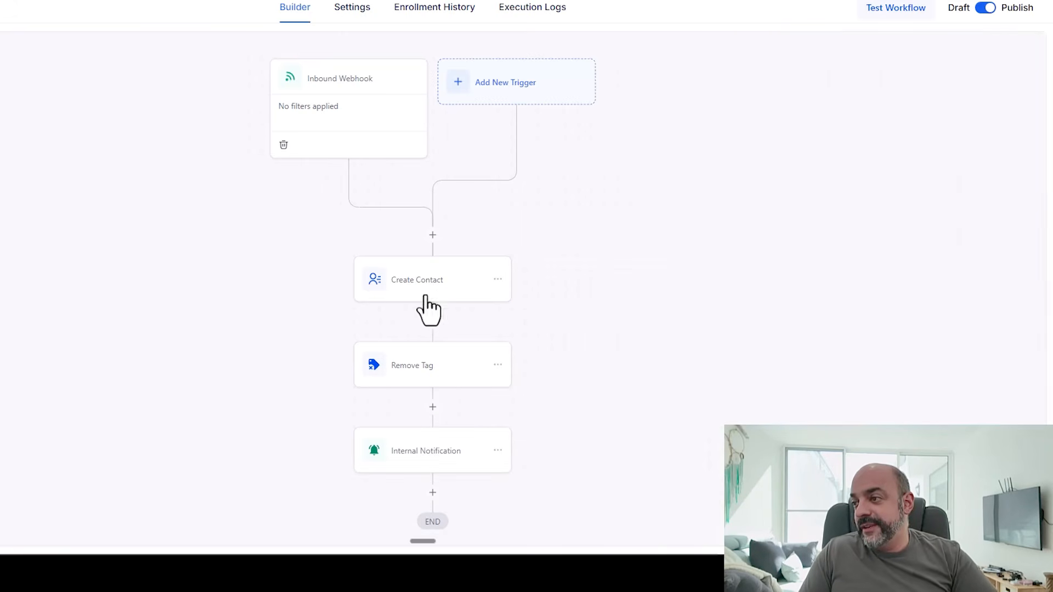
{"action": "left_click", "coordinate": [1012, 66]}
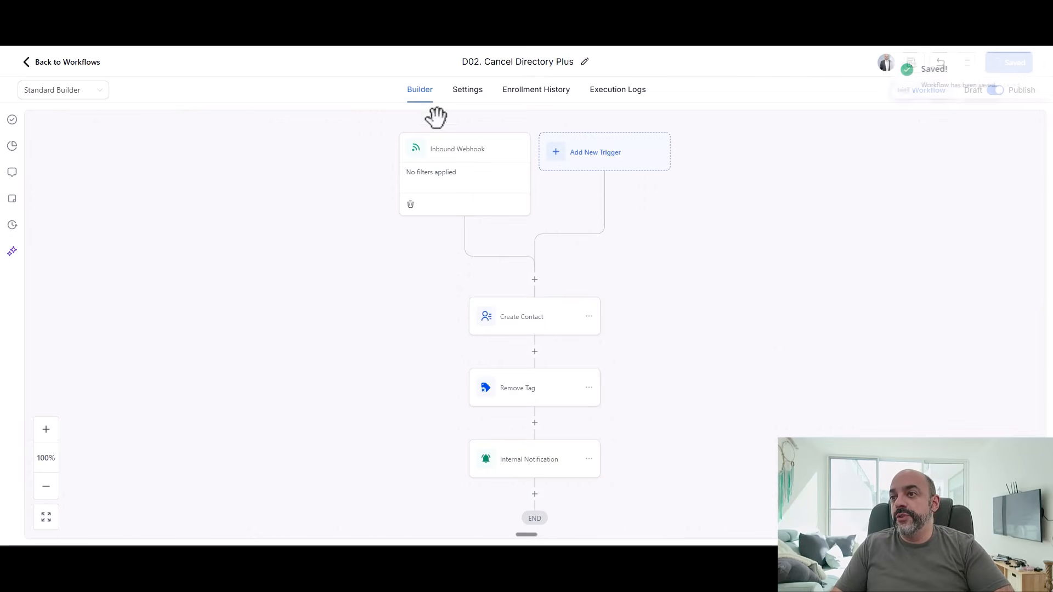
- Switch to the Lovable project and open the Cancel Subscription option in the Directory Builder preview
{"action": "left_click", "coordinate": [171, 27]}
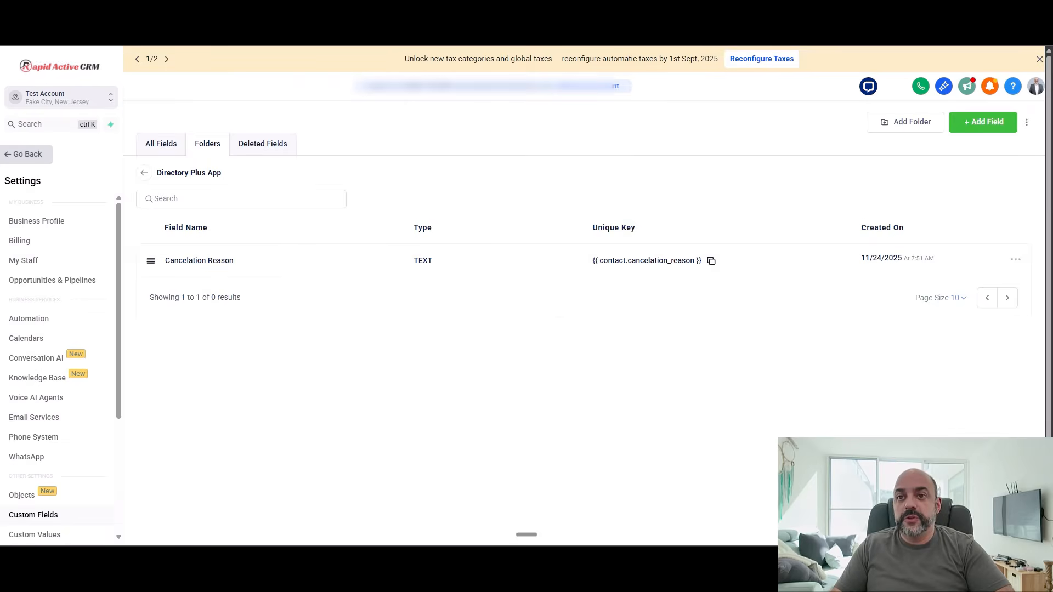
{"action": "key", "text": "ctrl+Tab"}
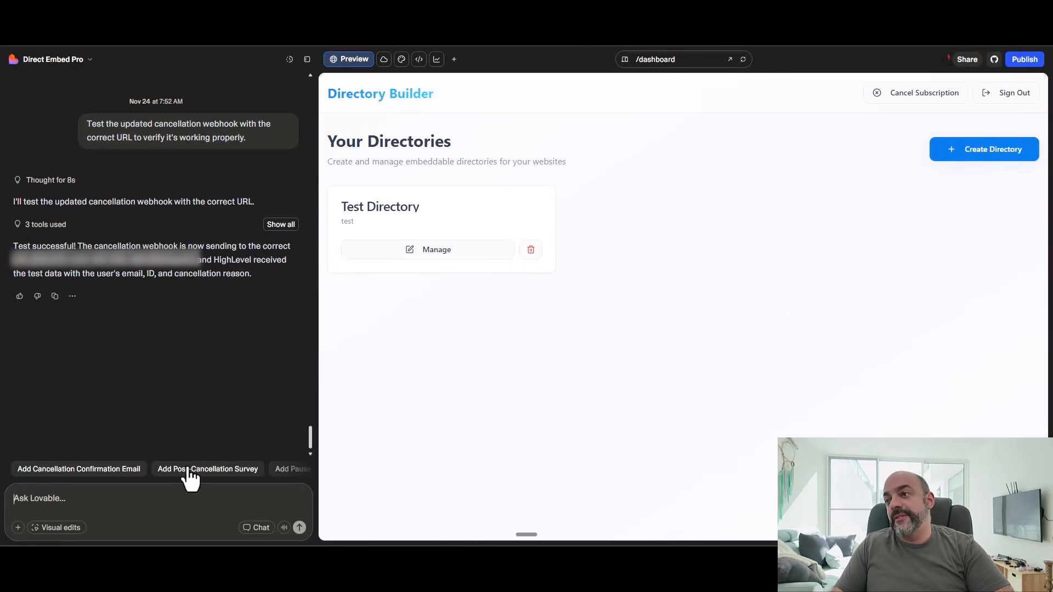
{"action": "left_click", "coordinate": [910, 94]}
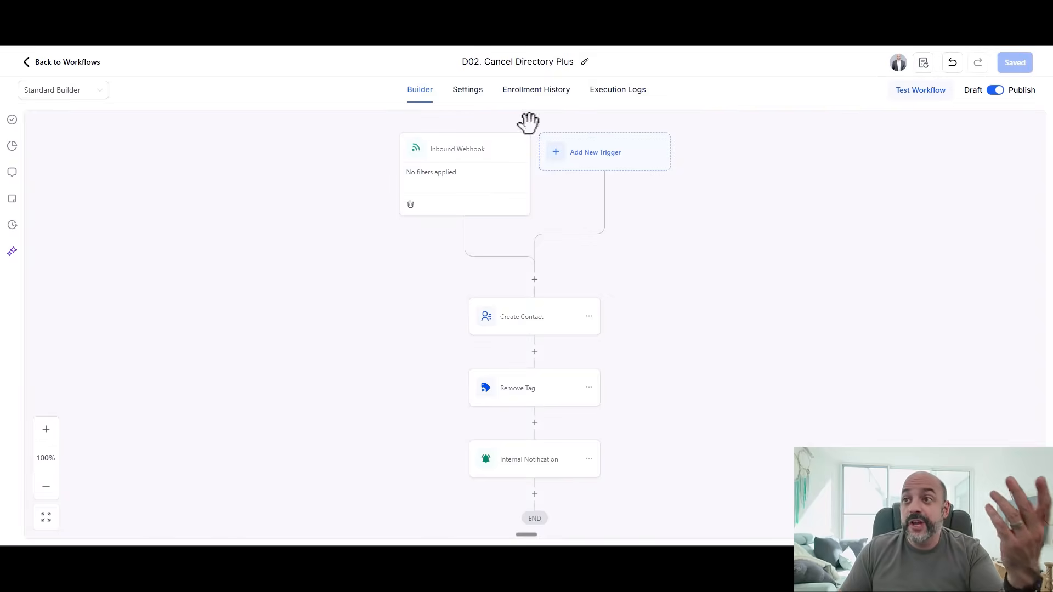
- Open the D01. Create user workflow and start adding a Form Submitted trigger
{"action": "left_click", "coordinate": [32, 63]}
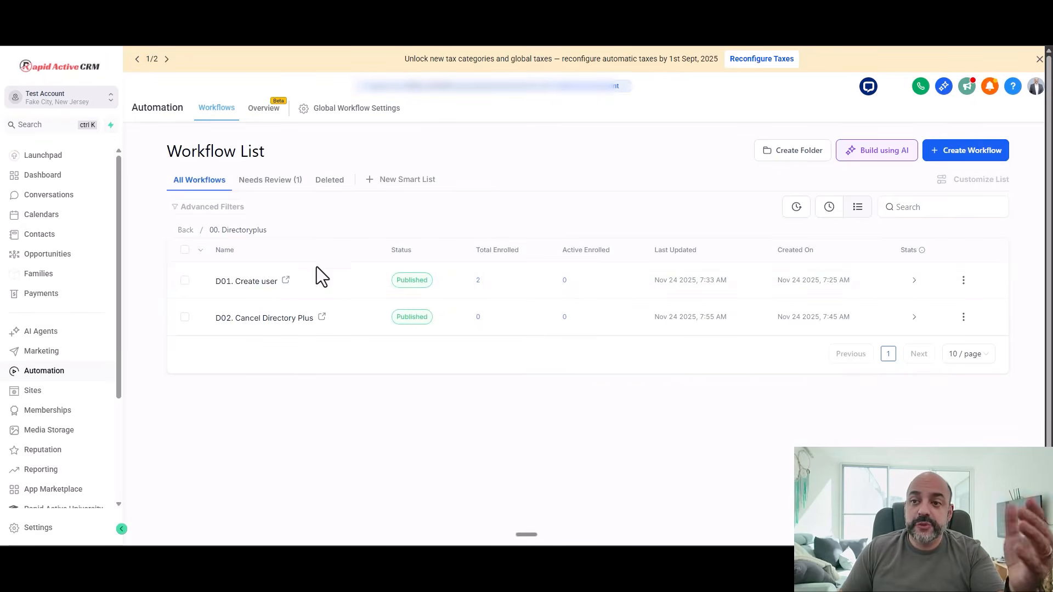
{"action": "left_click", "coordinate": [264, 280]}
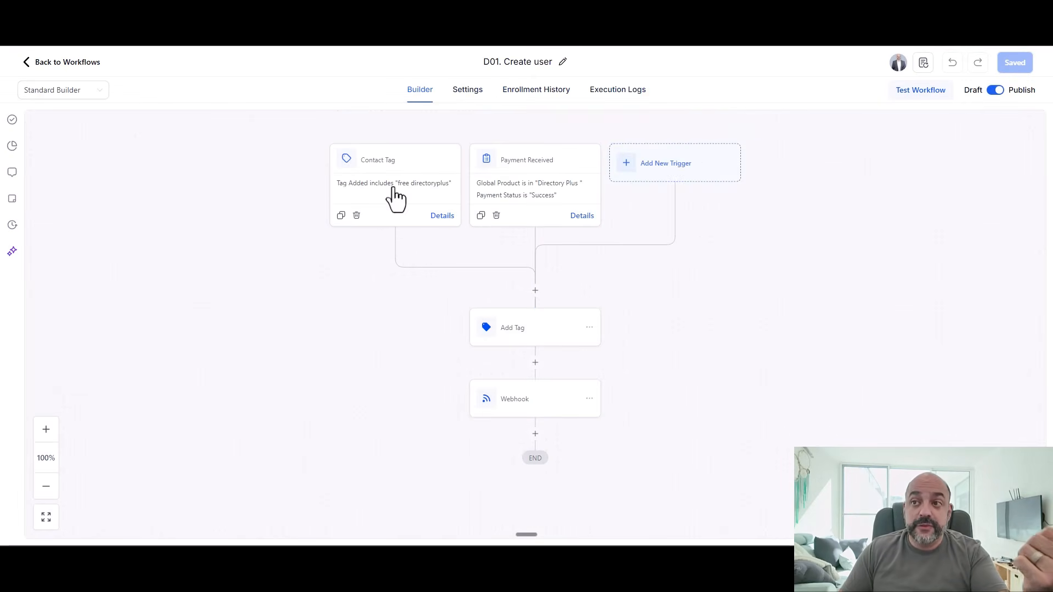
{"action": "left_click", "coordinate": [682, 161]}
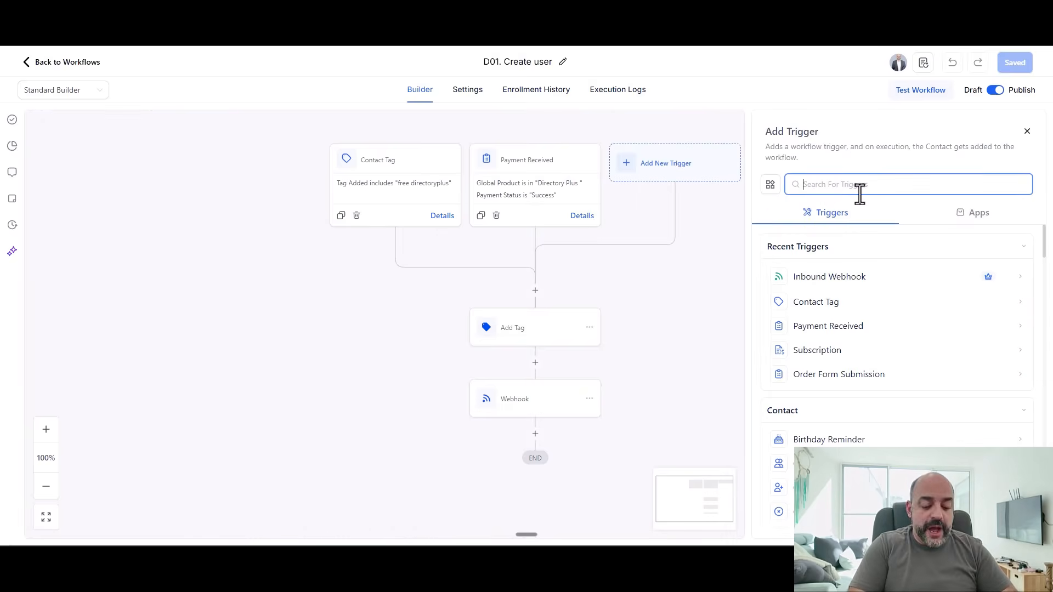
{"action": "type", "text": "form"}
{"action": "left_click", "coordinate": [889, 276]}
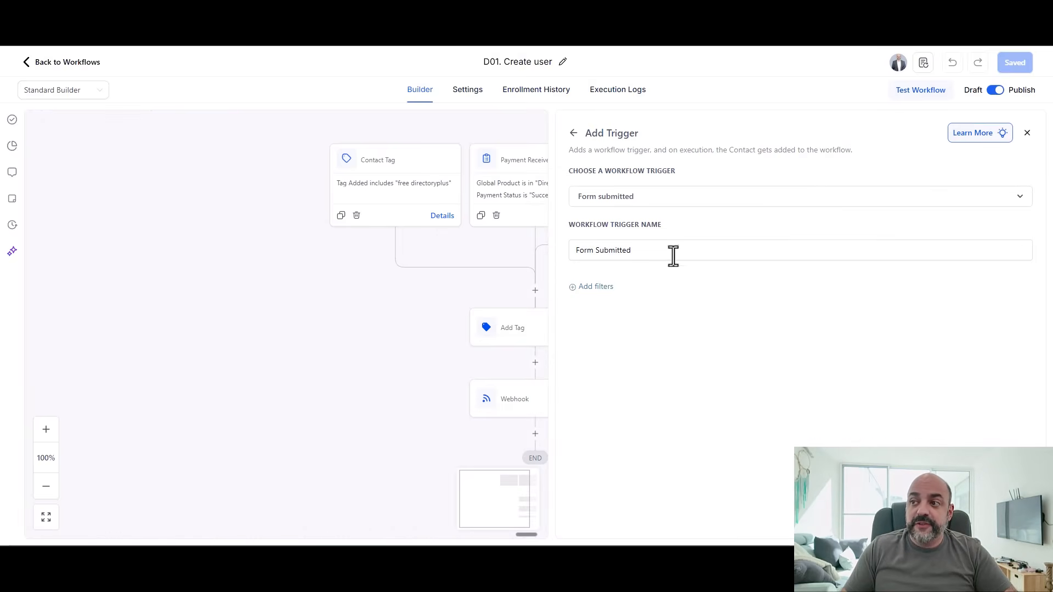
- Filter the Form Submitted trigger to Form 50 and save the trigger
{"action": "left_click", "coordinate": [604, 284]}
{"action": "left_click", "coordinate": [603, 299]}
{"action": "left_click", "coordinate": [604, 371]}
{"action": "left_click", "coordinate": [812, 302]}
{"action": "left_click", "coordinate": [834, 327]}
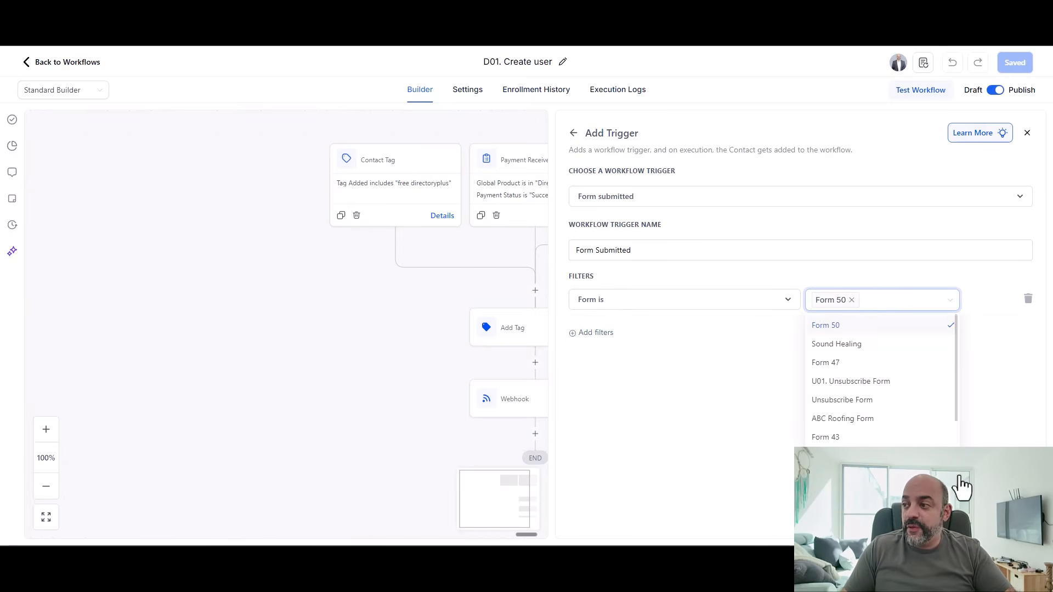
{"action": "left_click", "coordinate": [1004, 525]}
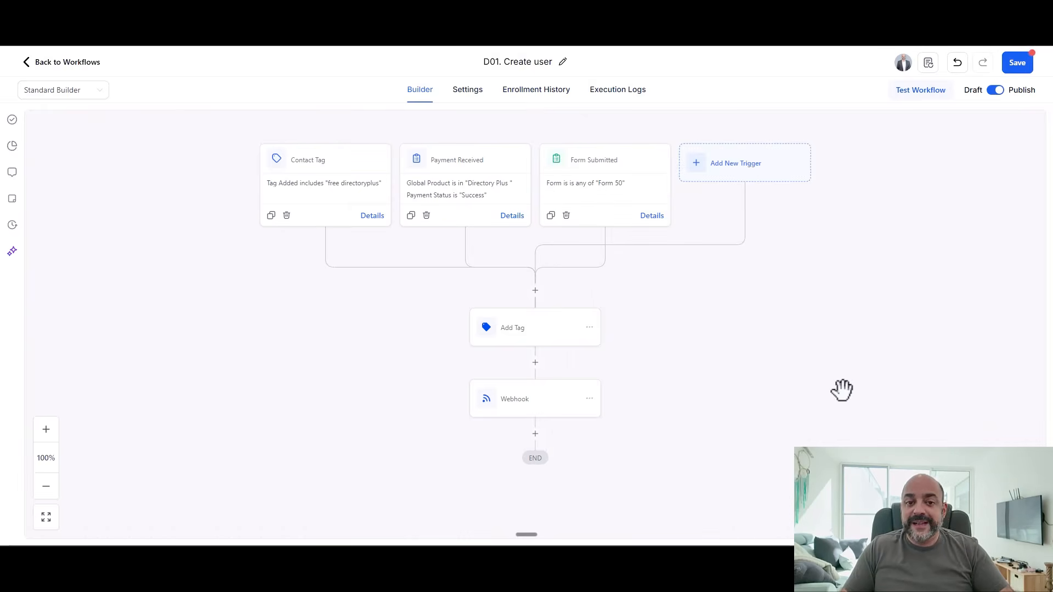